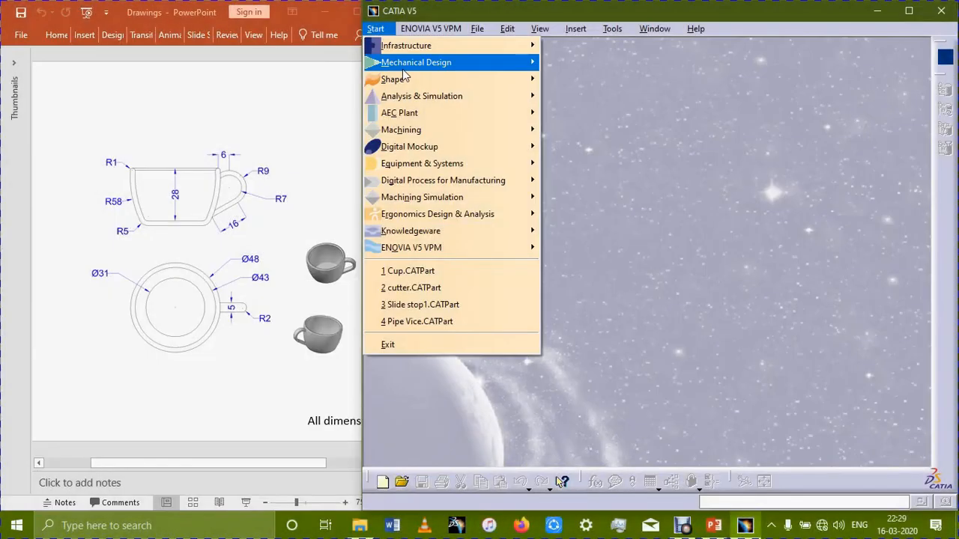
Create a new part in Part Design and open a sketch on the yz plane.
{"action": "mouse_move", "coordinate": [449, 62]}
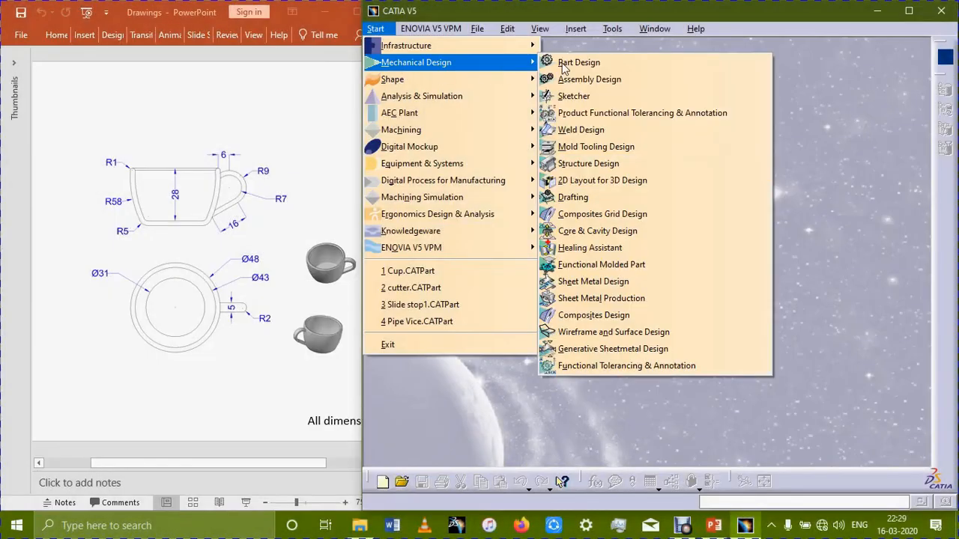
{"action": "left_click", "coordinate": [569, 63]}
{"action": "key", "text": "Return"}
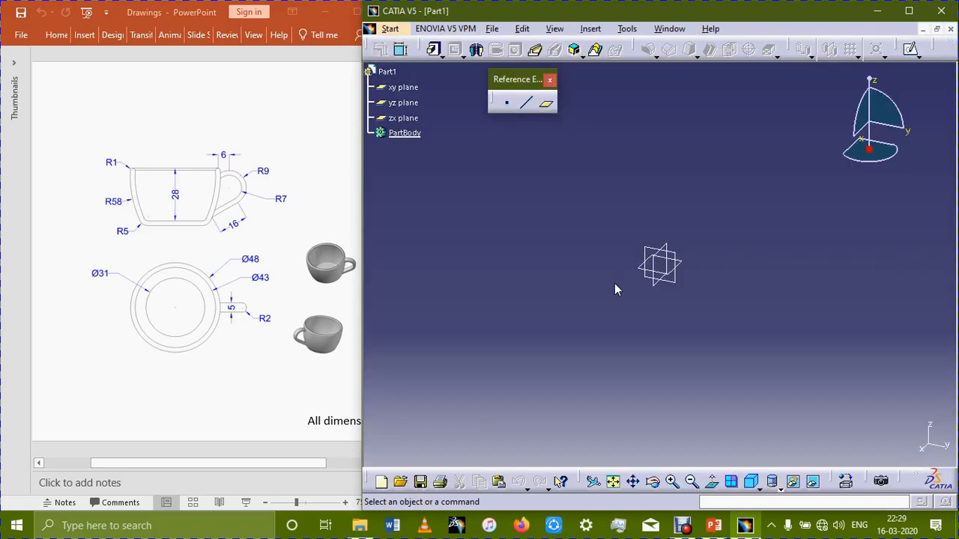
{"action": "left_click", "coordinate": [675, 281]}
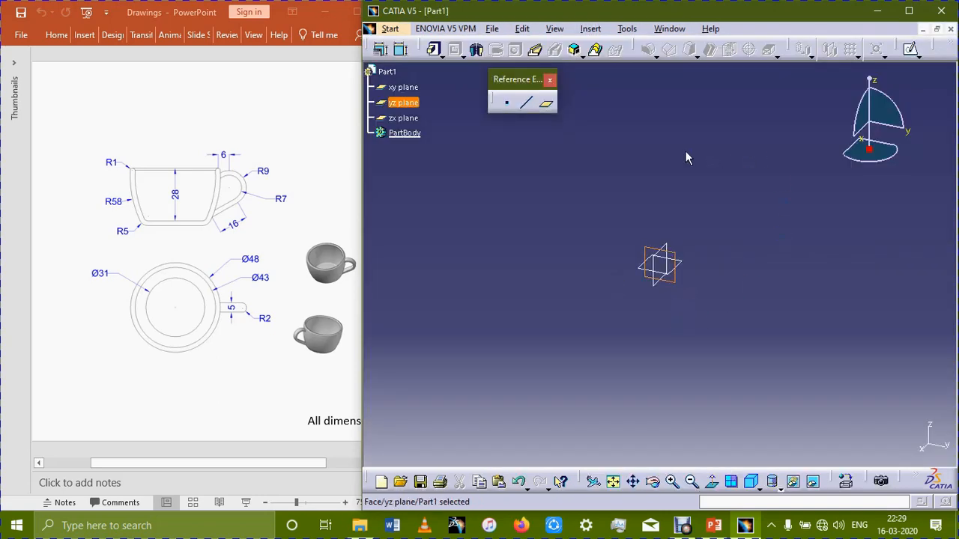
{"action": "left_click", "coordinate": [910, 50]}
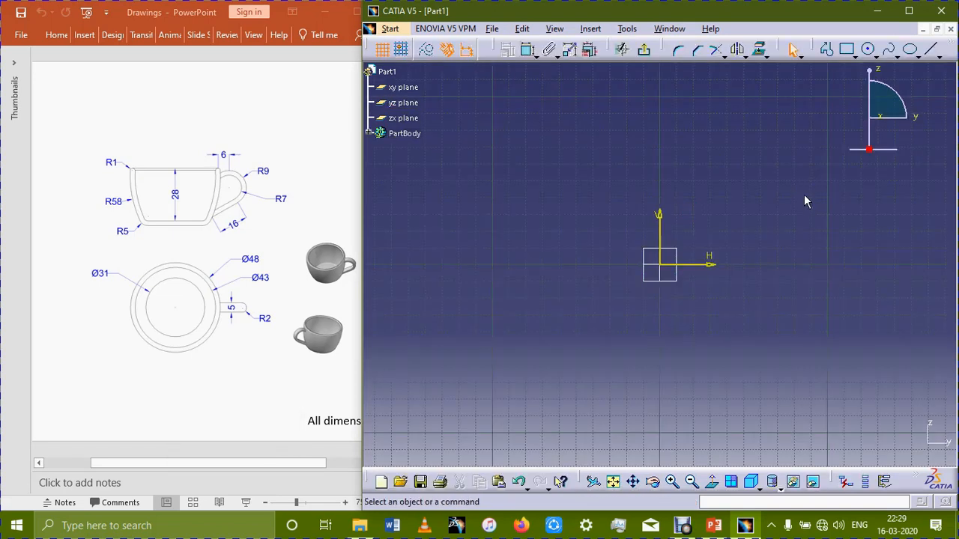
Sketch a connected profile: a horizontal line about 24 mm long to the V axis, down to the origin, and about 39 mm along the H axis.
{"action": "left_click", "coordinate": [931, 50]}
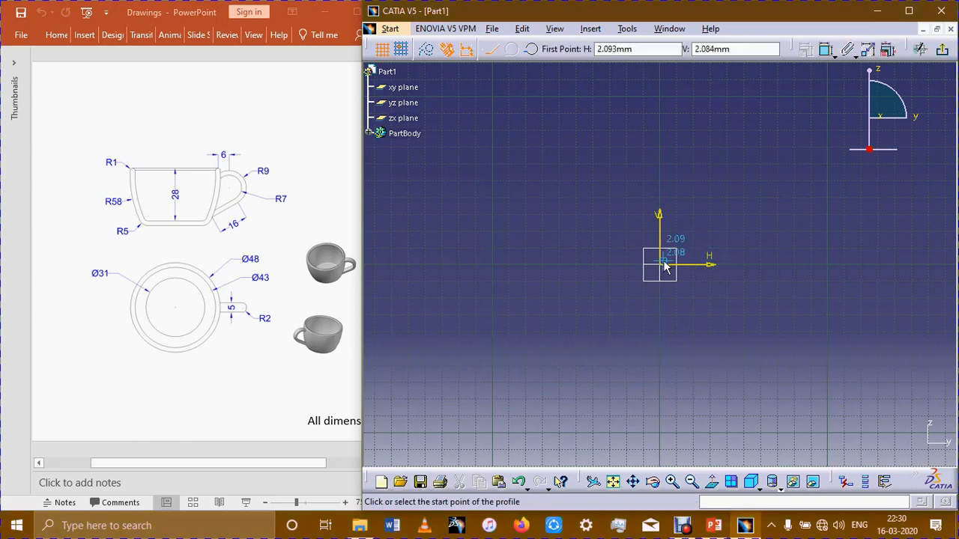
{"action": "left_click", "coordinate": [701, 259]}
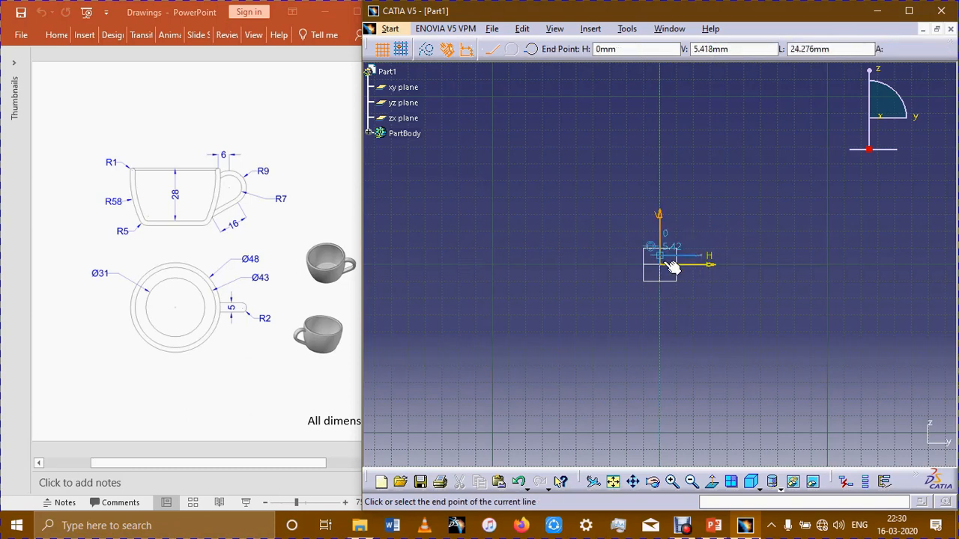
{"action": "left_click", "coordinate": [661, 262]}
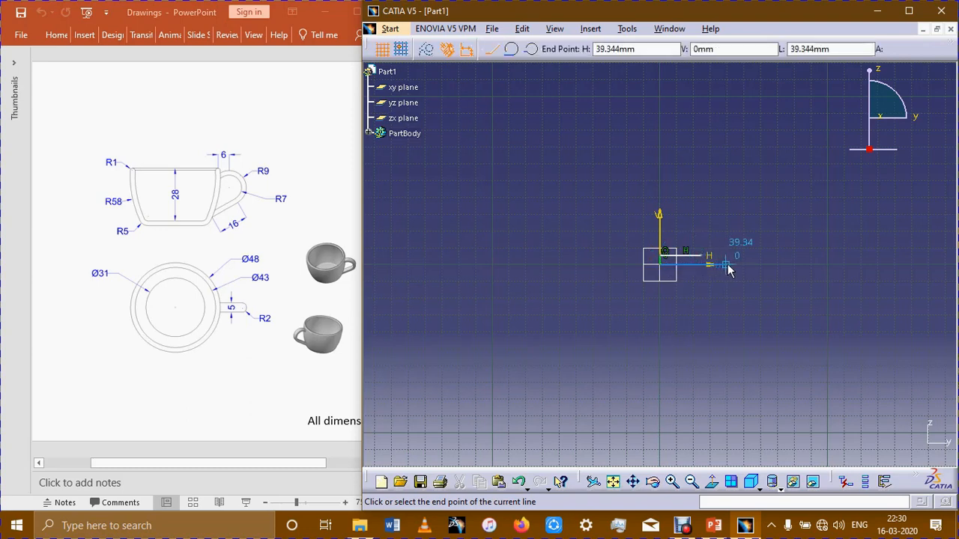
{"action": "left_click", "coordinate": [727, 268]}
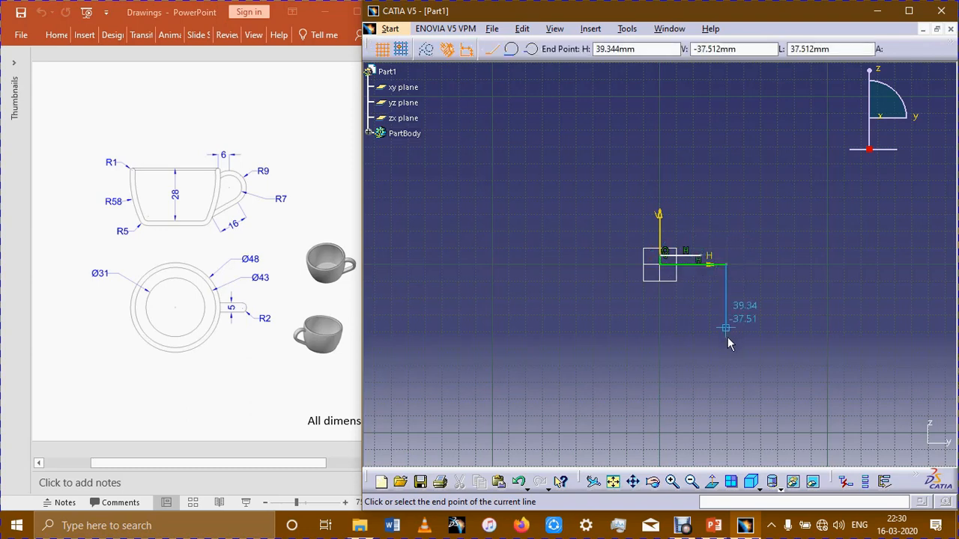
{"action": "key", "text": "Escape"}
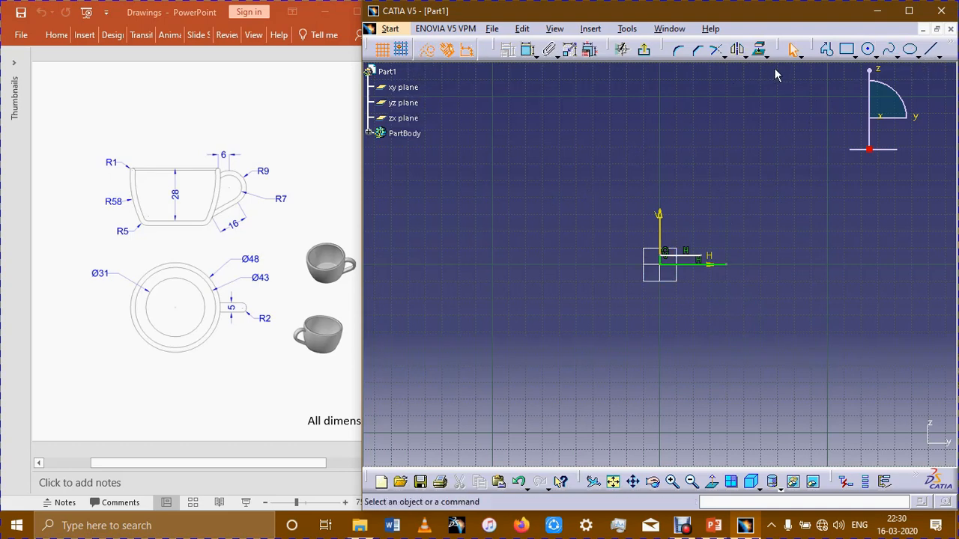
Draw a construction rectangle from the origin into the upper-right quadrant, about 55 mm wide and 62 mm high.
{"action": "left_click", "coordinate": [846, 49]}
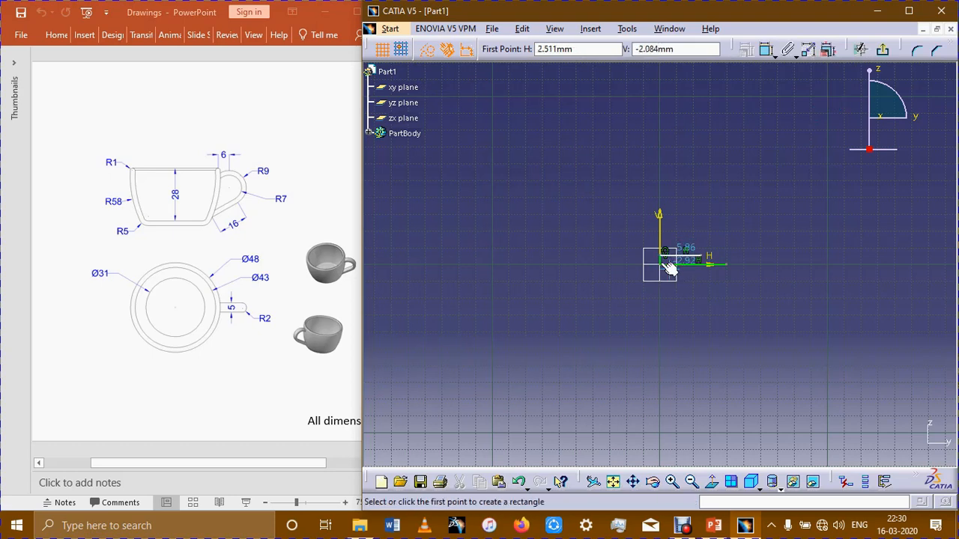
{"action": "left_click", "coordinate": [660, 264]}
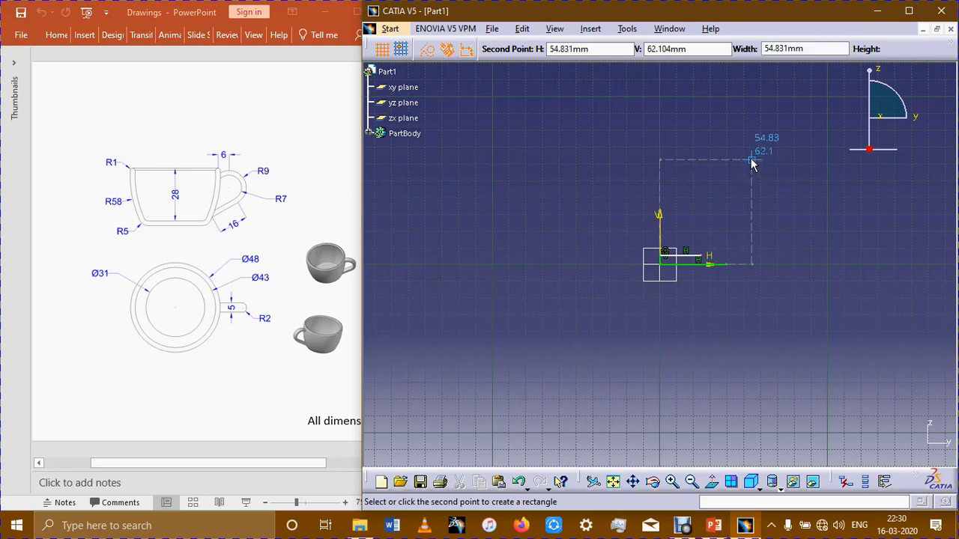
{"action": "left_click", "coordinate": [752, 159]}
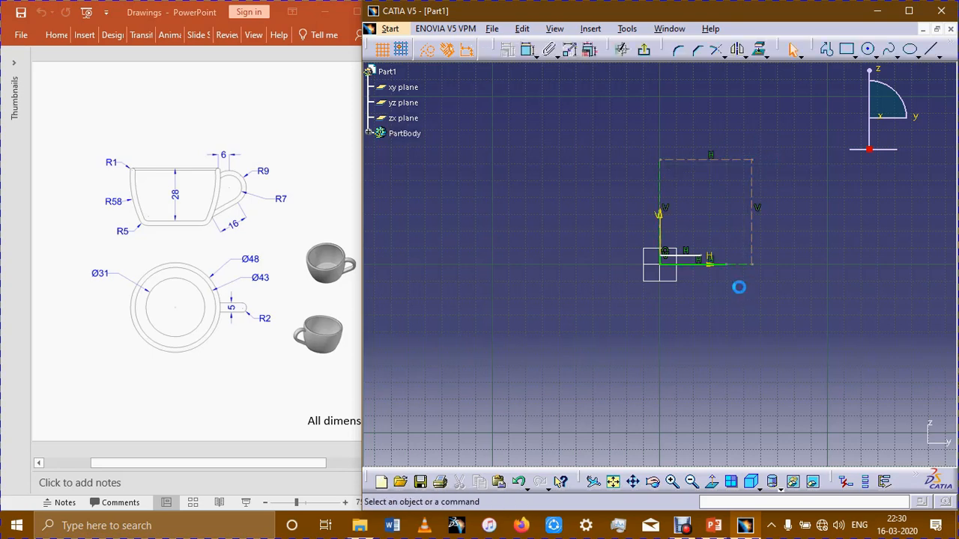
Constrain the construction rectangle's lower-right corner to be coincident with the free end of the profile's base line.
{"action": "left_click", "coordinate": [528, 50]}
{"action": "left_click", "coordinate": [734, 269]}
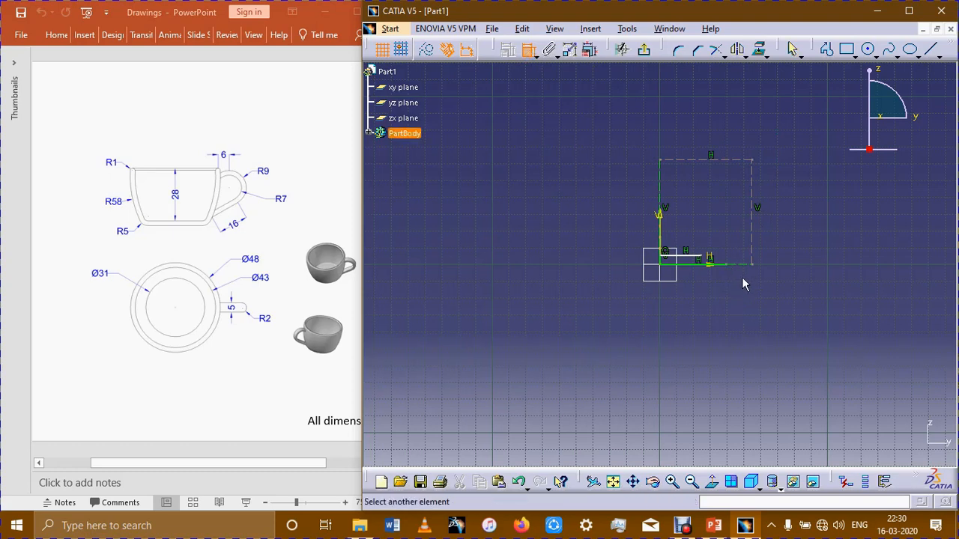
{"action": "left_click", "coordinate": [758, 291]}
{"action": "right_click", "coordinate": [747, 297]}
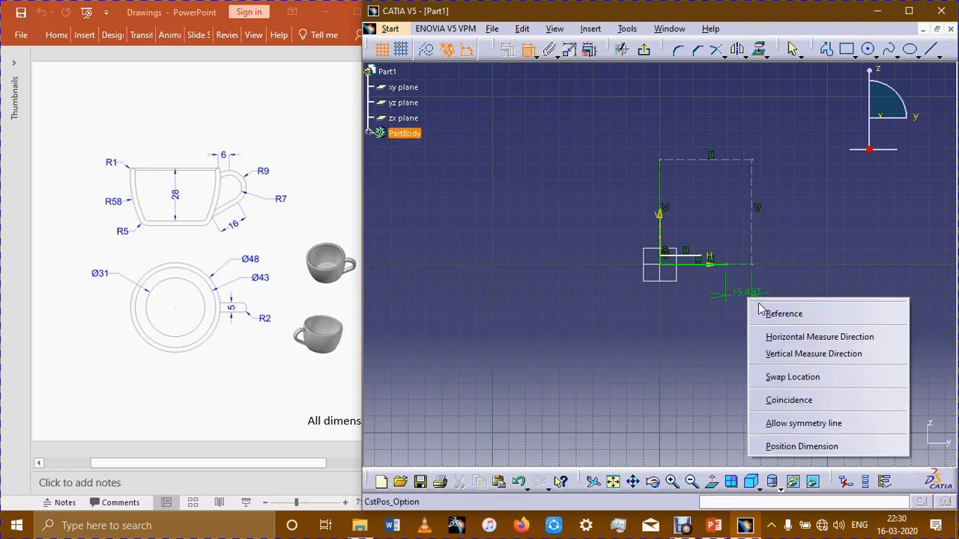
{"action": "left_click", "coordinate": [775, 400]}
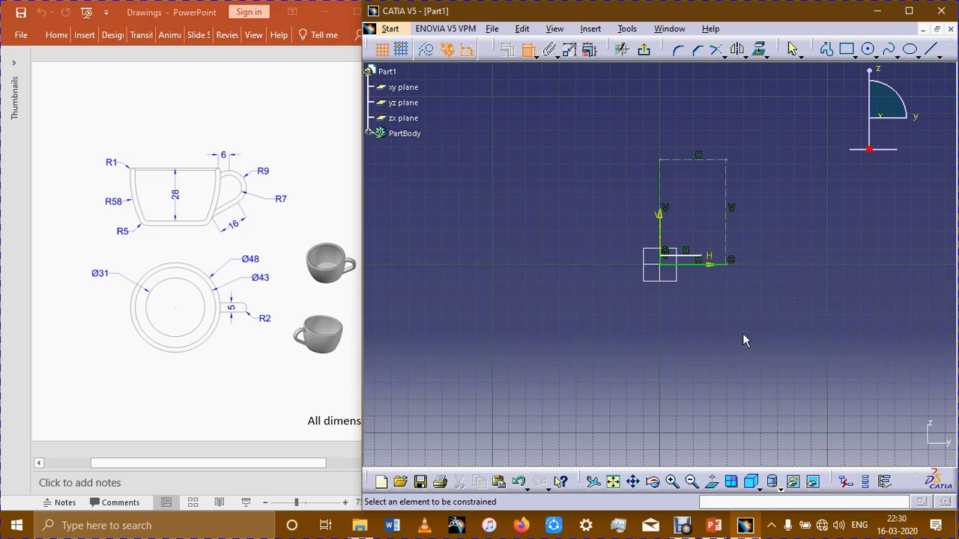
Dimension the construction rectangle's right side and set its height to 28 mm.
{"action": "left_click", "coordinate": [728, 192]}
{"action": "left_click", "coordinate": [788, 226]}
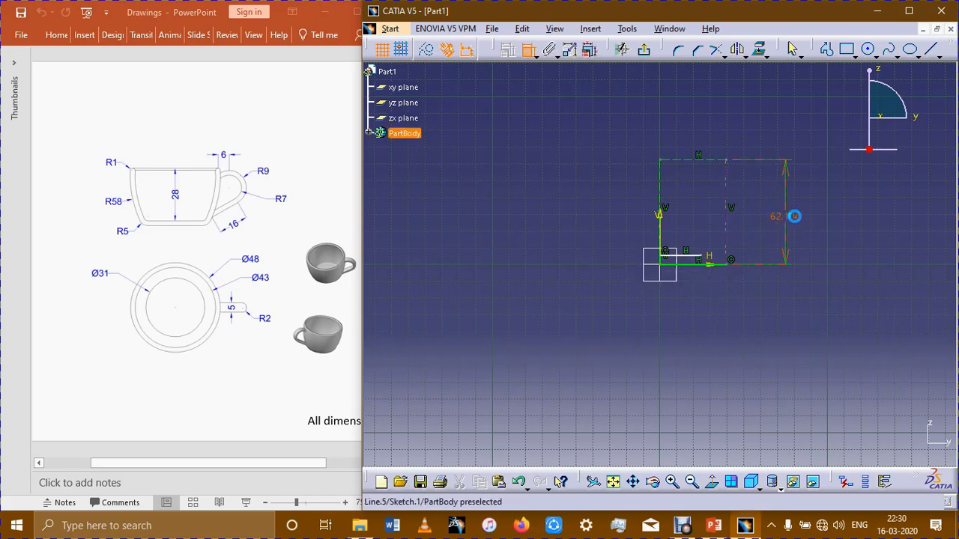
{"action": "double_click", "coordinate": [801, 240]}
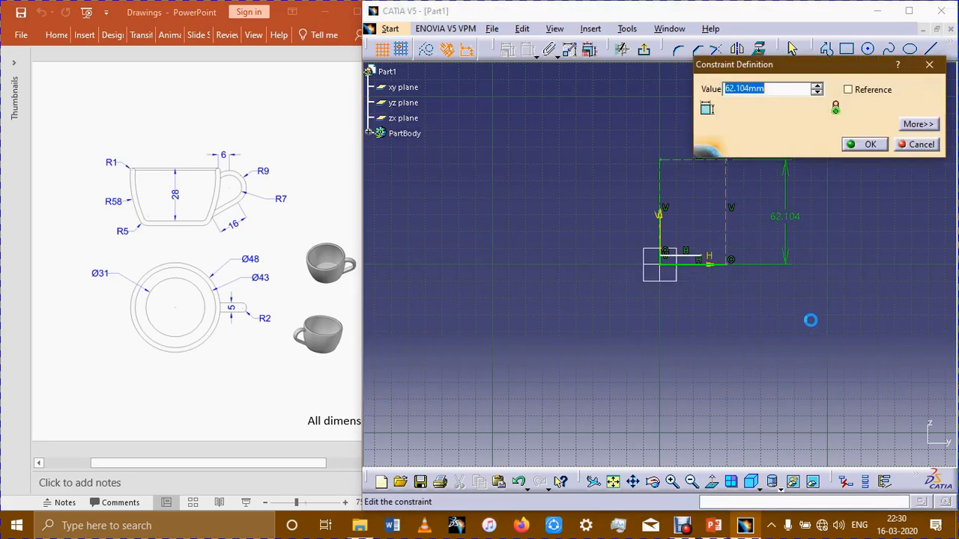
{"action": "type", "text": "28"}
{"action": "key", "text": "Return"}
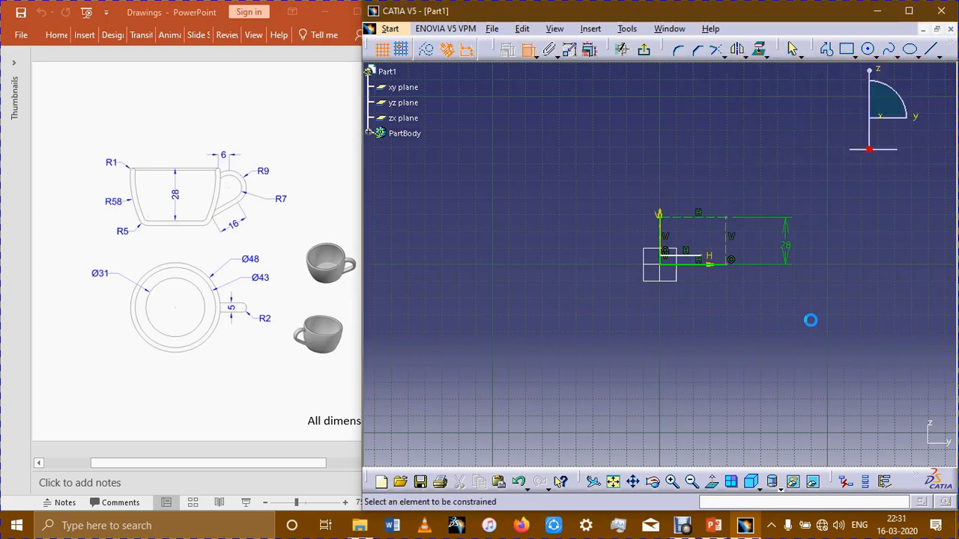
Dimension the construction rectangle's upper side and set its width to 24 mm.
{"action": "left_click", "coordinate": [707, 223]}
{"action": "left_click", "coordinate": [696, 197]}
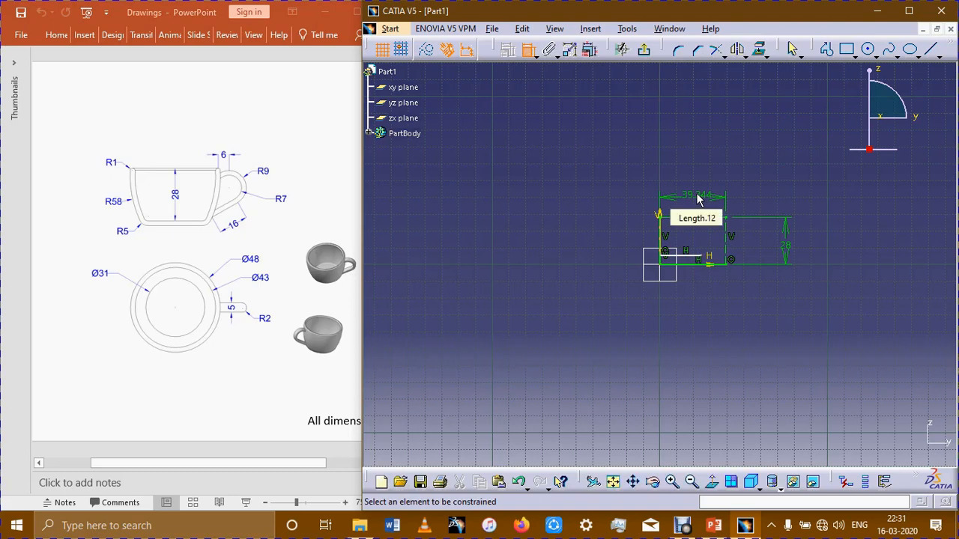
{"action": "double_click", "coordinate": [697, 197]}
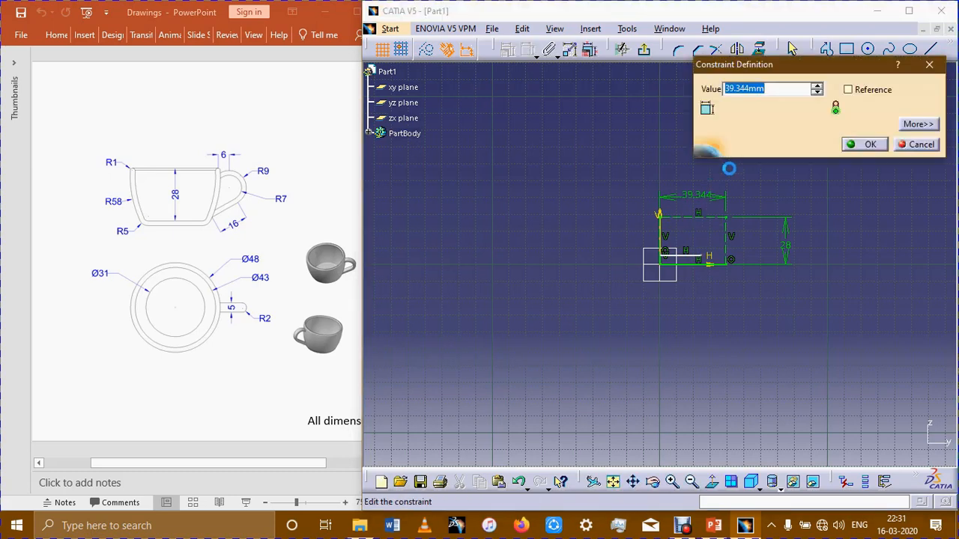
{"action": "type", "text": "24"}
{"action": "key", "text": "Return"}
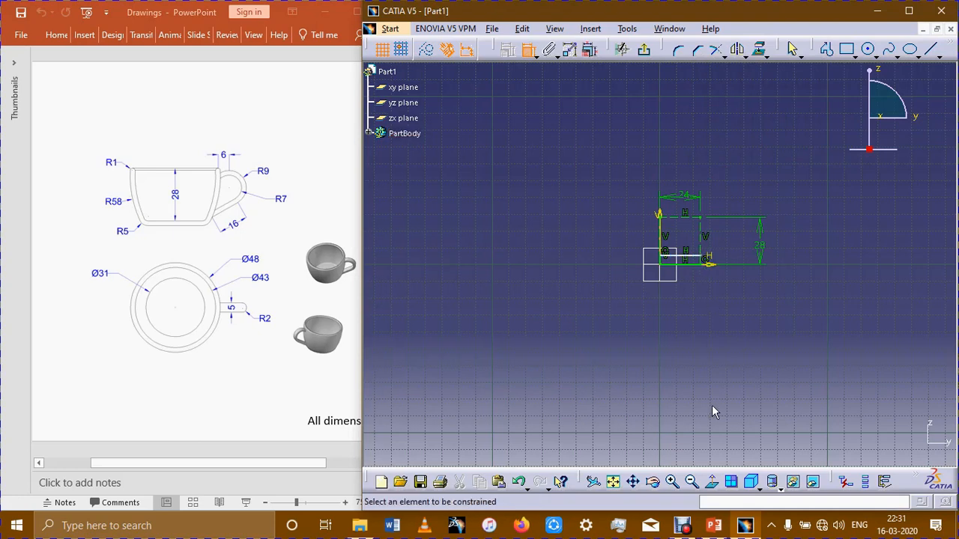
Dimension the short vertical profile line at the origin and set its length to 2.5 mm.
{"action": "mouse_move", "coordinate": [746, 337]}
{"action": "middle_mouse_down"}
{"action": "mouse_move", "coordinate": [783, 252]}
{"action": "mouse_move", "coordinate": [689, 398]}
{"action": "mouse_move", "coordinate": [667, 295]}
{"action": "mouse_move", "coordinate": [687, 289]}
{"action": "middle_mouse_up"}
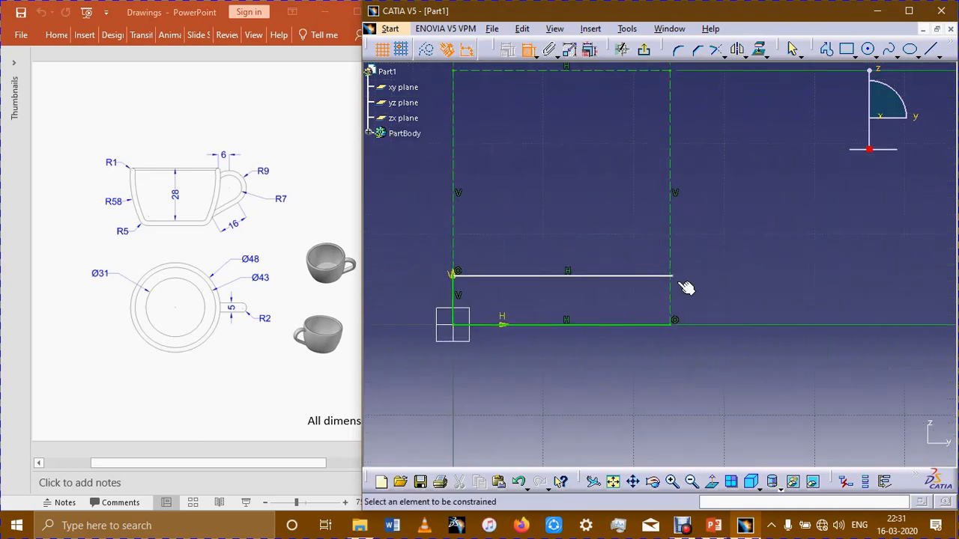
{"action": "left_click", "coordinate": [451, 290]}
{"action": "left_click", "coordinate": [422, 300]}
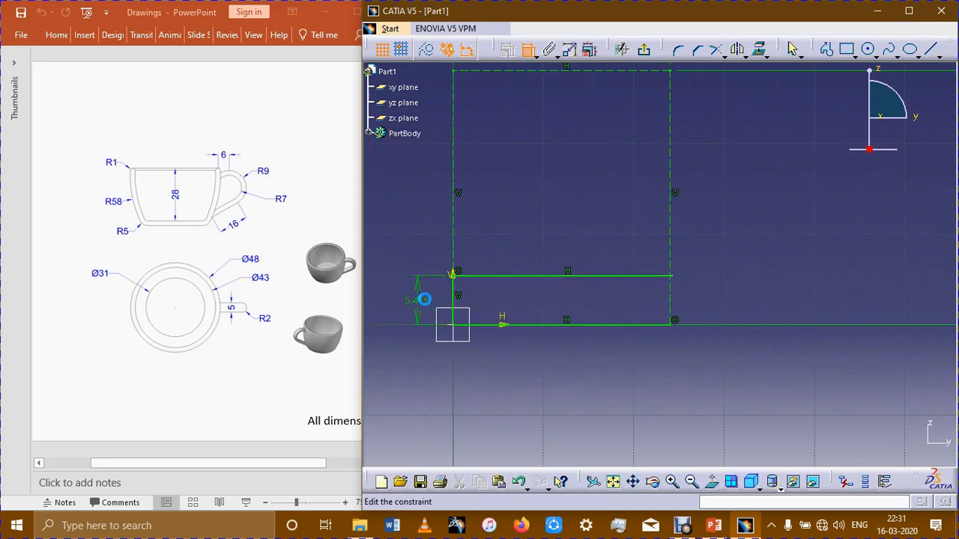
{"action": "double_click", "coordinate": [424, 300]}
{"action": "type", "text": "2.5"}
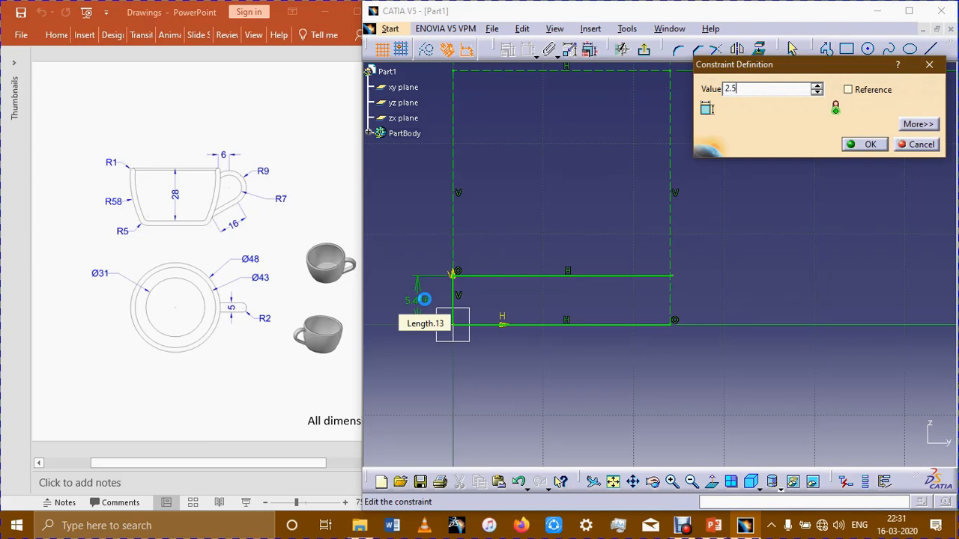
{"action": "key", "text": "Return"}
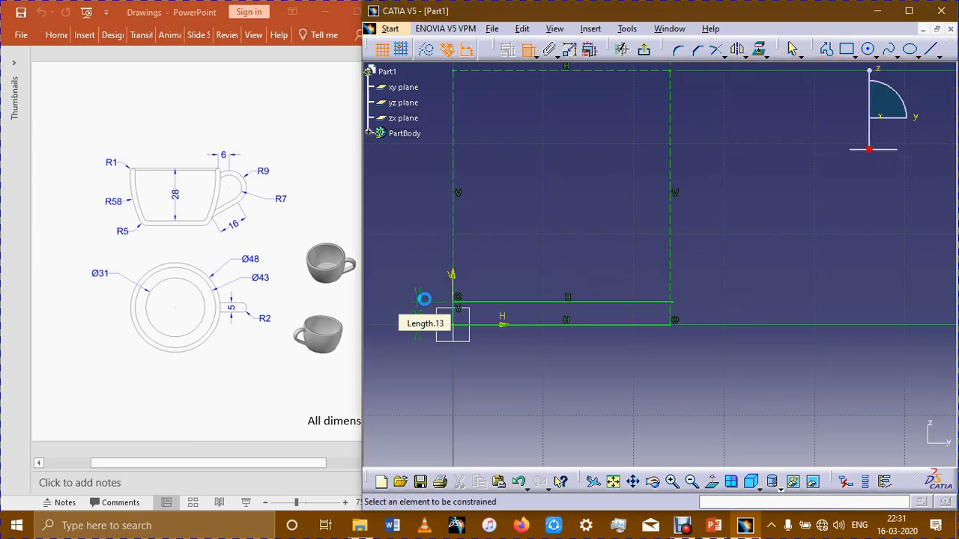
Dimension the profile's upper horizontal line and set its length to 15.5 mm.
{"action": "left_click", "coordinate": [487, 302]}
{"action": "left_click", "coordinate": [414, 281]}
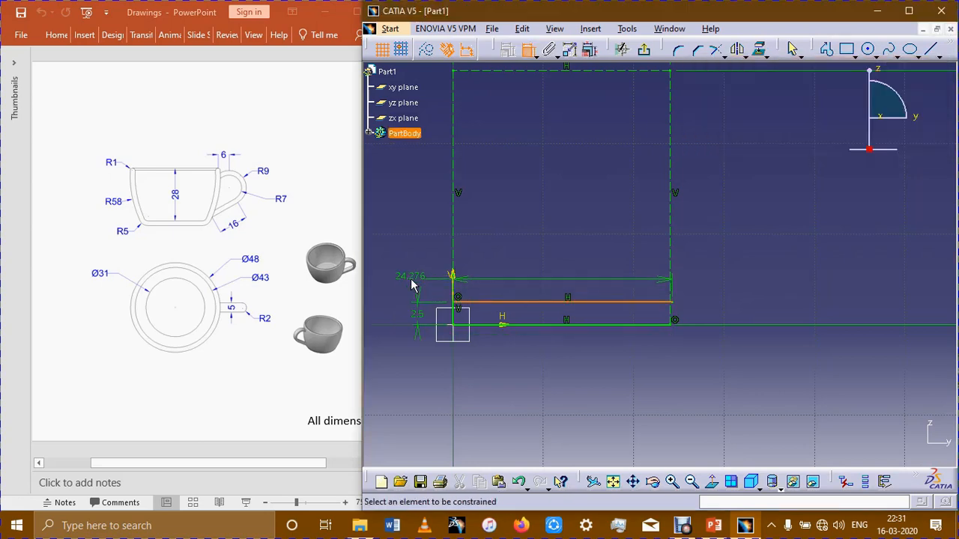
{"action": "double_click", "coordinate": [421, 285]}
{"action": "type", "text": "1"}
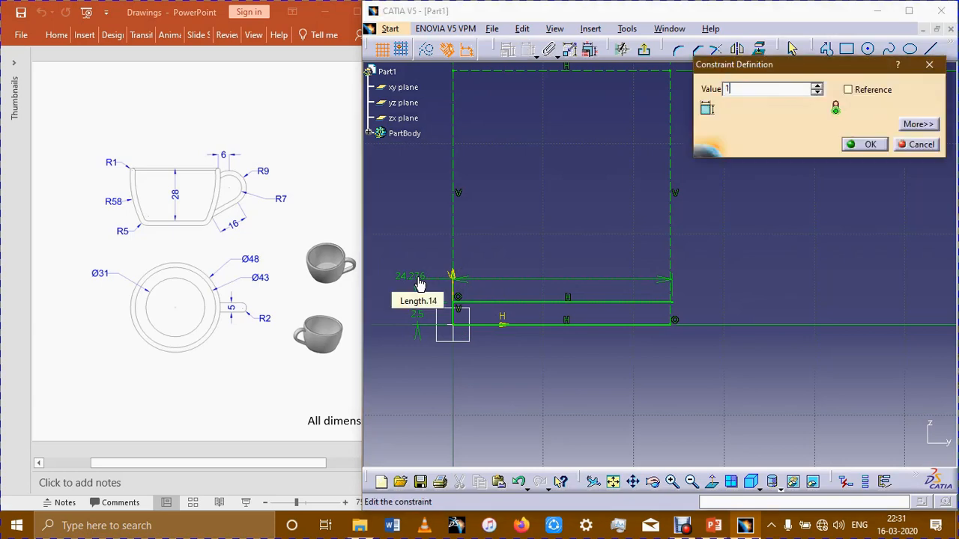
{"action": "type", "text": "5.5mm"}
{"action": "key", "text": "Return"}
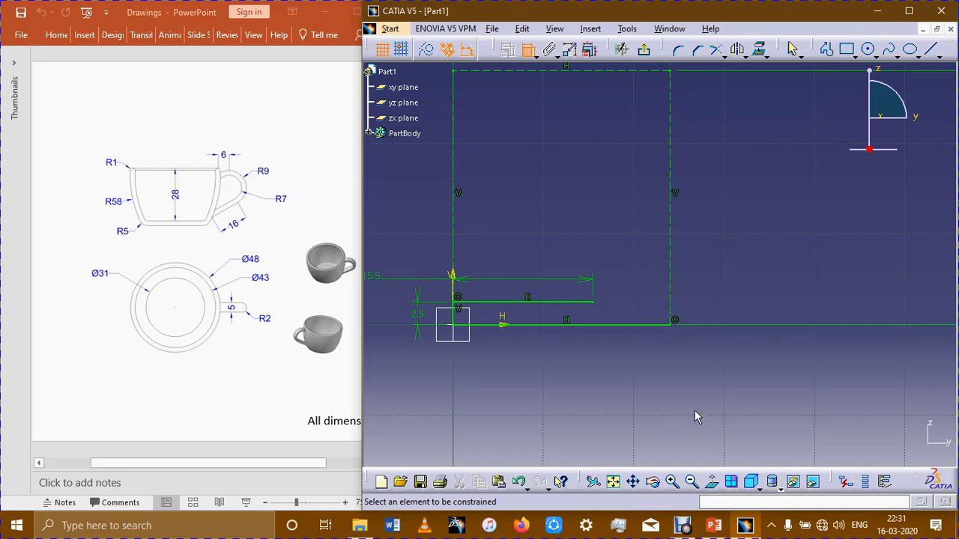
Draw a 2.5 mm horizontal line inward at 180 degrees from the construction rectangle's upper-right corner.
{"action": "mouse_move", "coordinate": [689, 381]}
{"action": "middle_mouse_down"}
{"action": "mouse_move", "coordinate": [676, 427]}
{"action": "mouse_move", "coordinate": [681, 333]}
{"action": "mouse_move", "coordinate": [674, 353]}
{"action": "middle_mouse_up"}
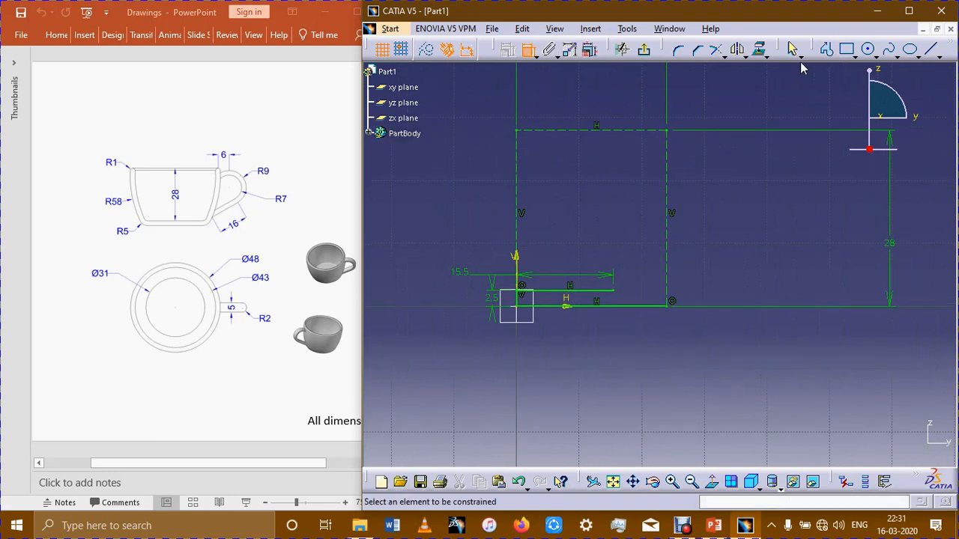
{"action": "left_click", "coordinate": [931, 50]}
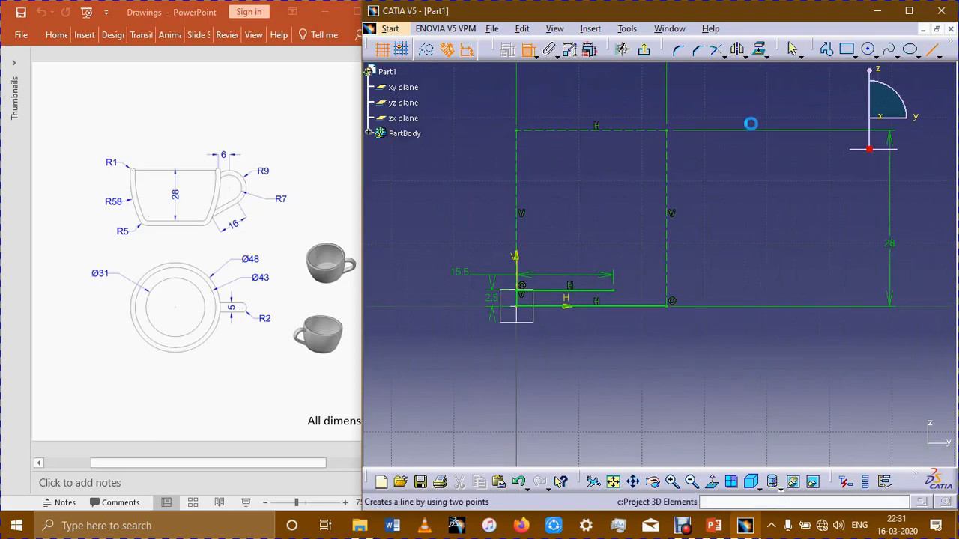
{"action": "left_click", "coordinate": [667, 131]}
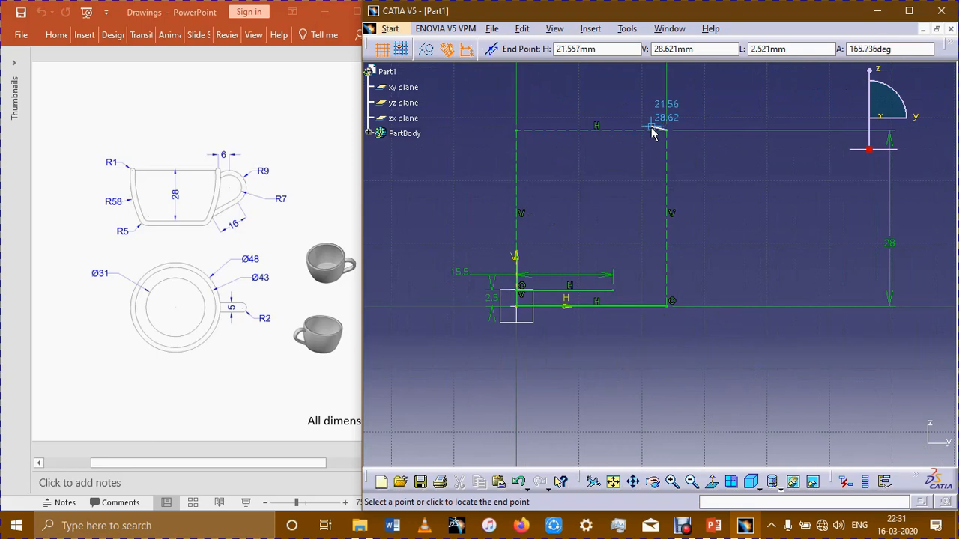
{"action": "key", "text": "Tab"}
{"action": "key", "text": "Tab"}
{"action": "key", "text": "Tab"}
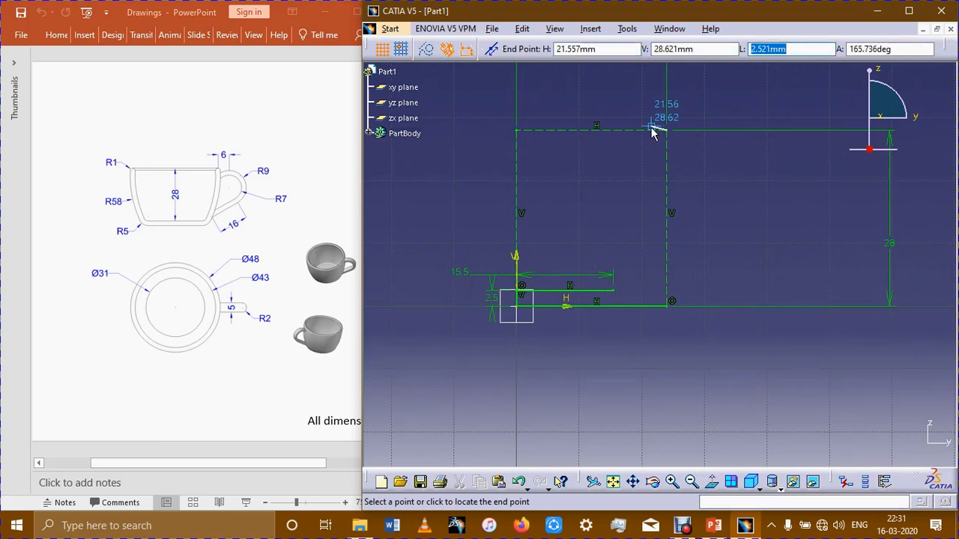
{"action": "type", "text": "2"}
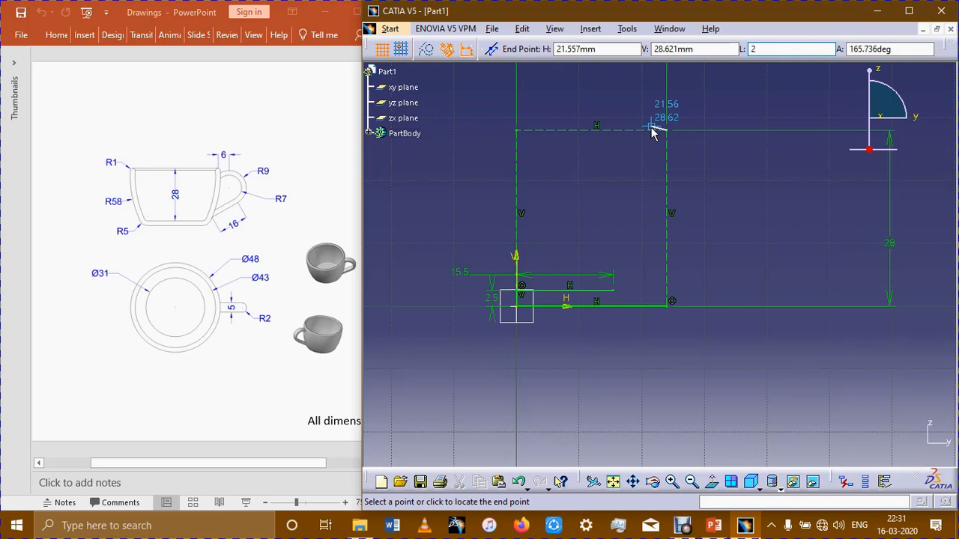
{"action": "type", "text": ".5mm"}
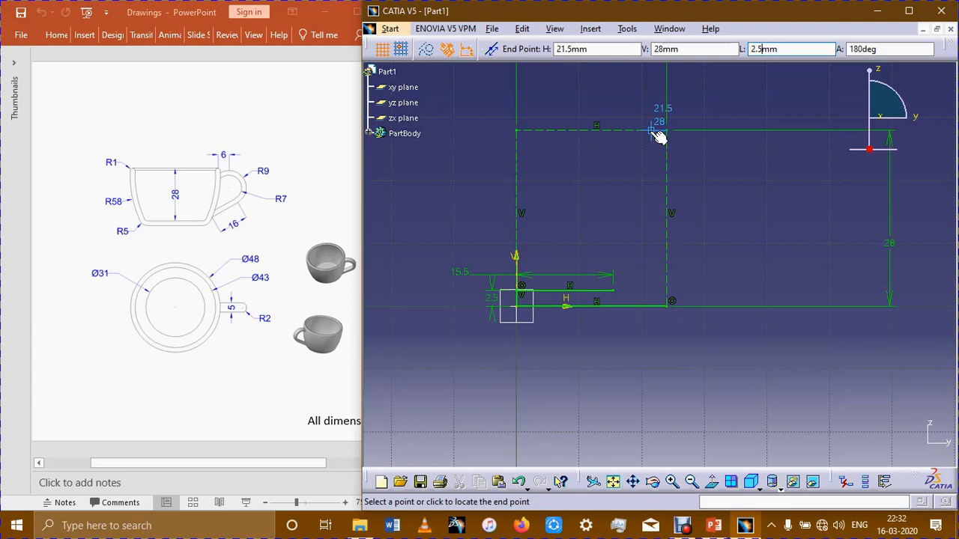
{"action": "left_click", "coordinate": [656, 135]}
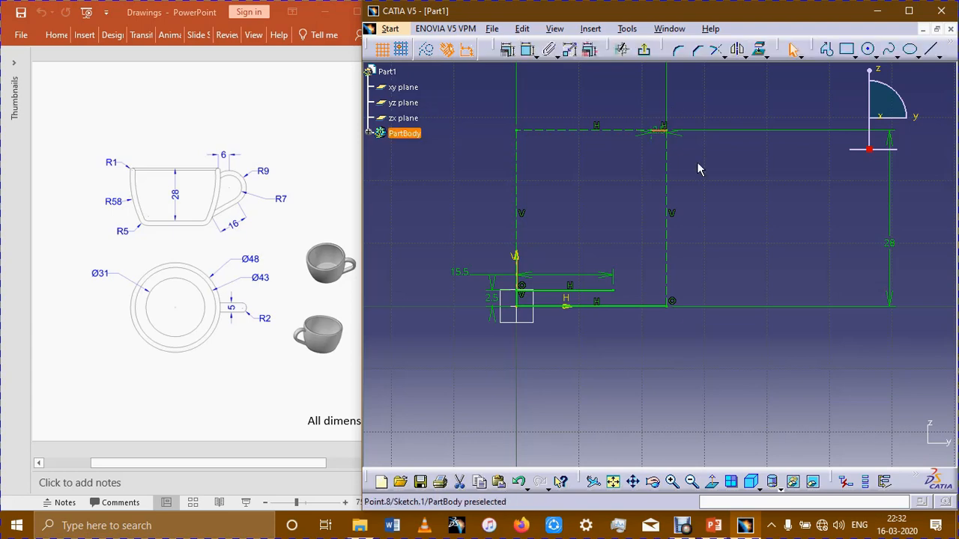
Reposition the 2.5 mm dimension of the short rim line so that it sits above the line.
{"action": "left_click", "coordinate": [663, 132]}
{"action": "left_click", "coordinate": [683, 95]}
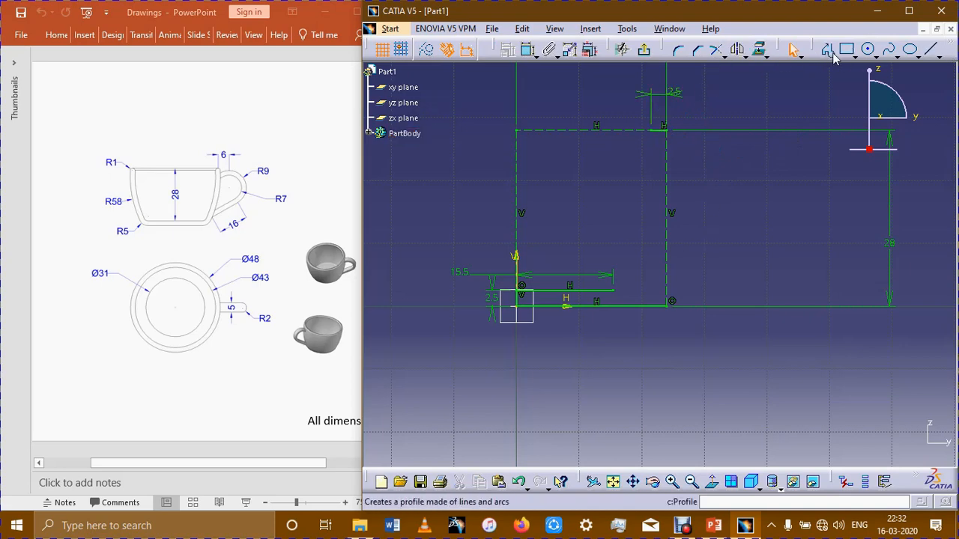
{"action": "left_click", "coordinate": [873, 55]}
{"action": "left_click", "coordinate": [887, 93]}
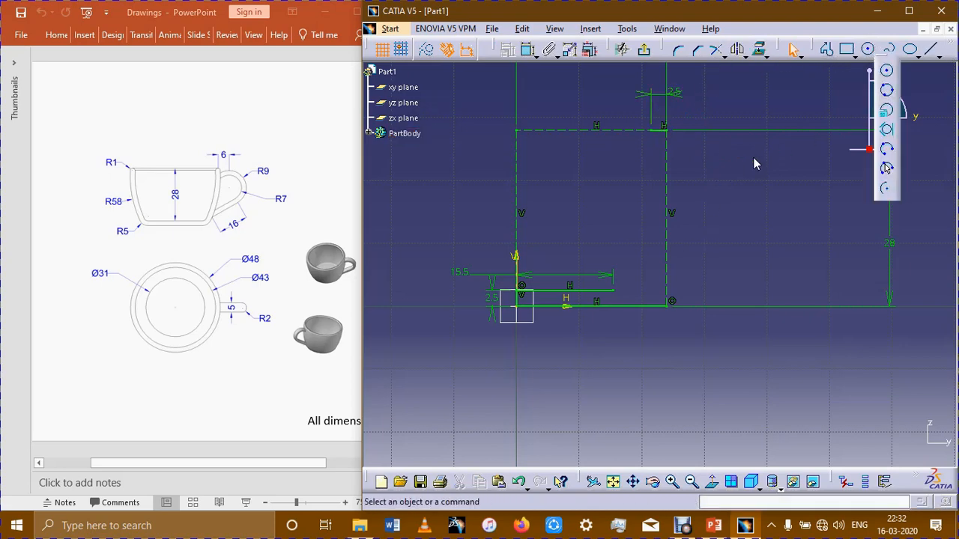
{"action": "left_click", "coordinate": [651, 131]}
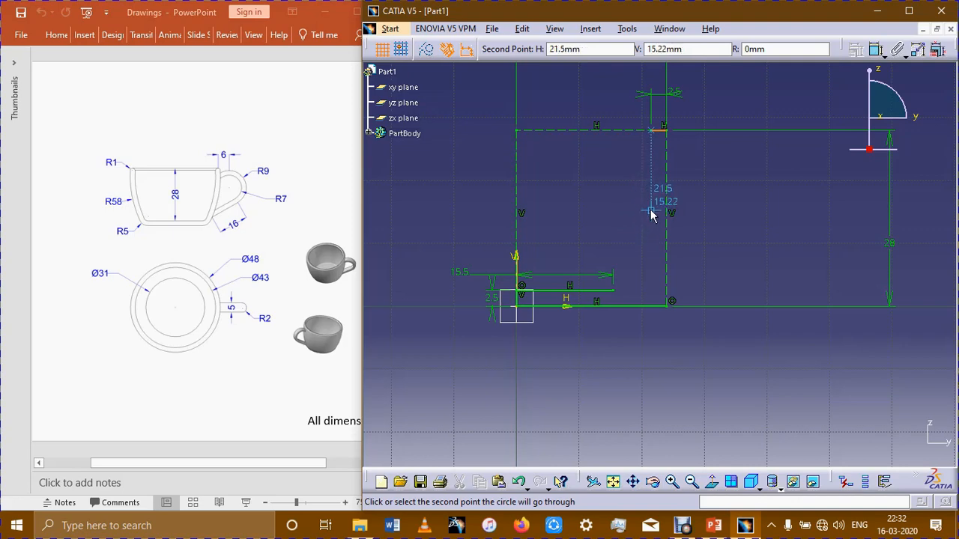
{"action": "left_click", "coordinate": [650, 213]}
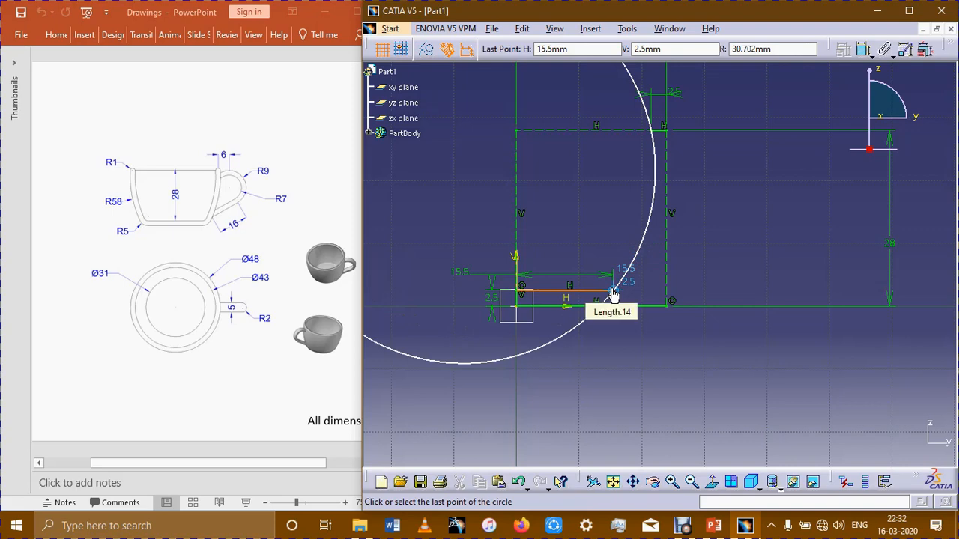
{"action": "key", "text": "Tab"}
{"action": "key", "text": "Tab"}
{"action": "key", "text": "Tab"}
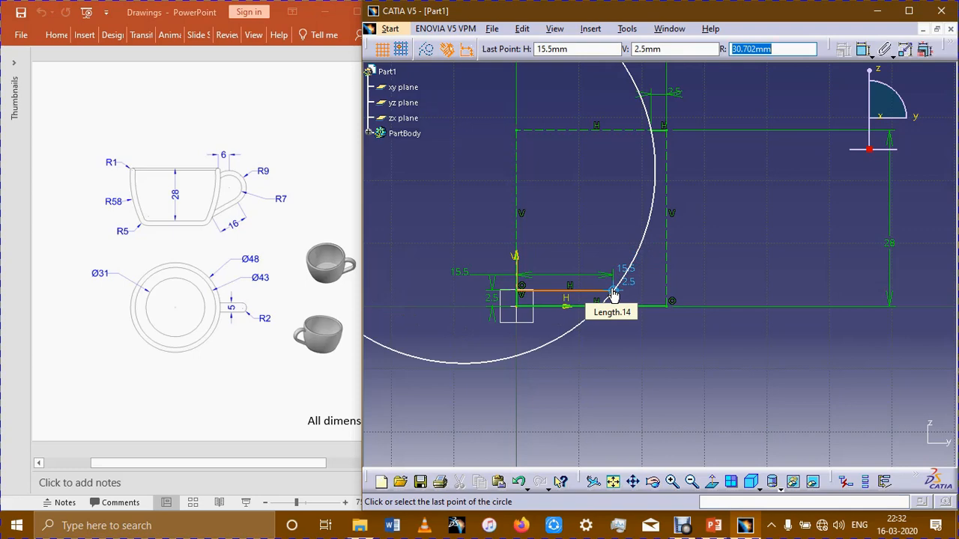
{"action": "type", "text": "58mm"}
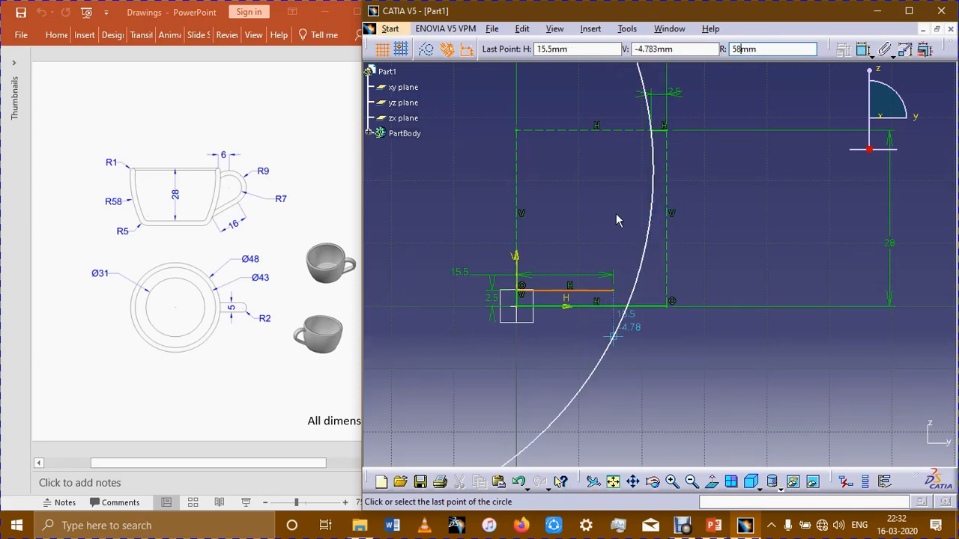
{"action": "key", "text": "Escape"}
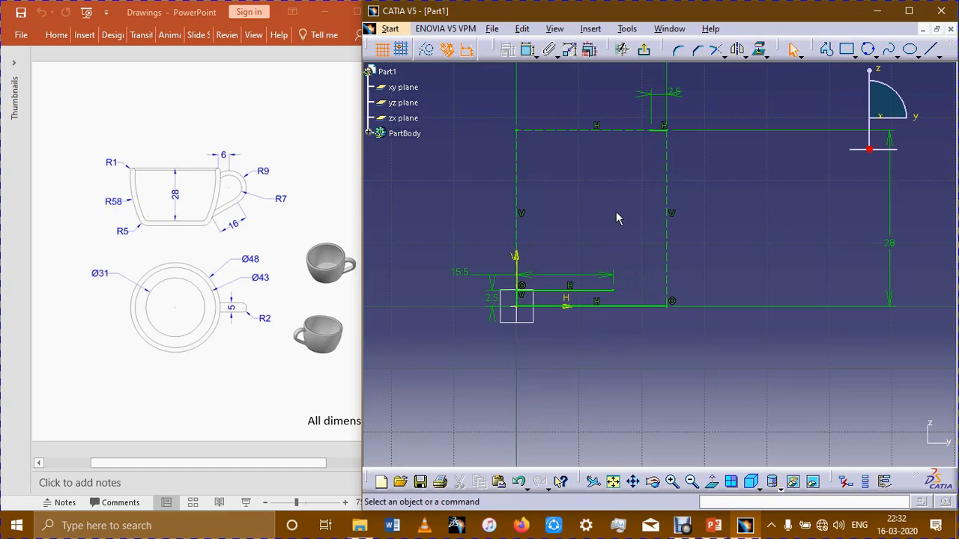
Draw a three-point arc of radius 58 mm from the short rim line's inner end down to near the 15.5 mm line's free end.
{"action": "left_click", "coordinate": [874, 54]}
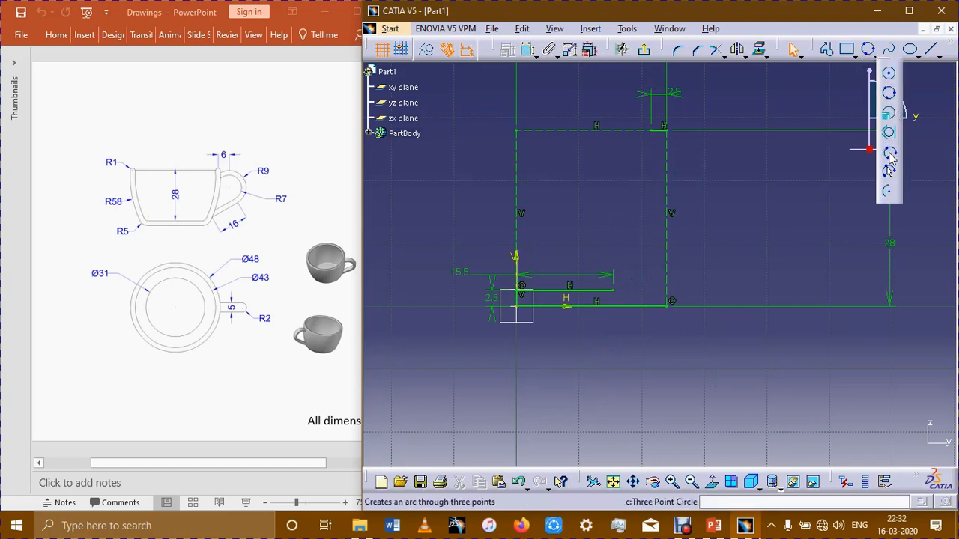
{"action": "left_click", "coordinate": [650, 130]}
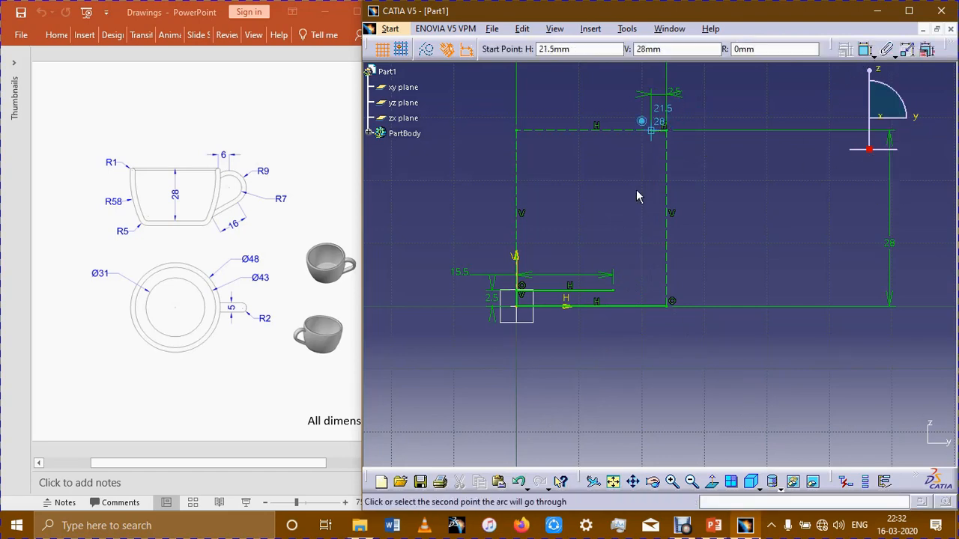
{"action": "left_click", "coordinate": [641, 217]}
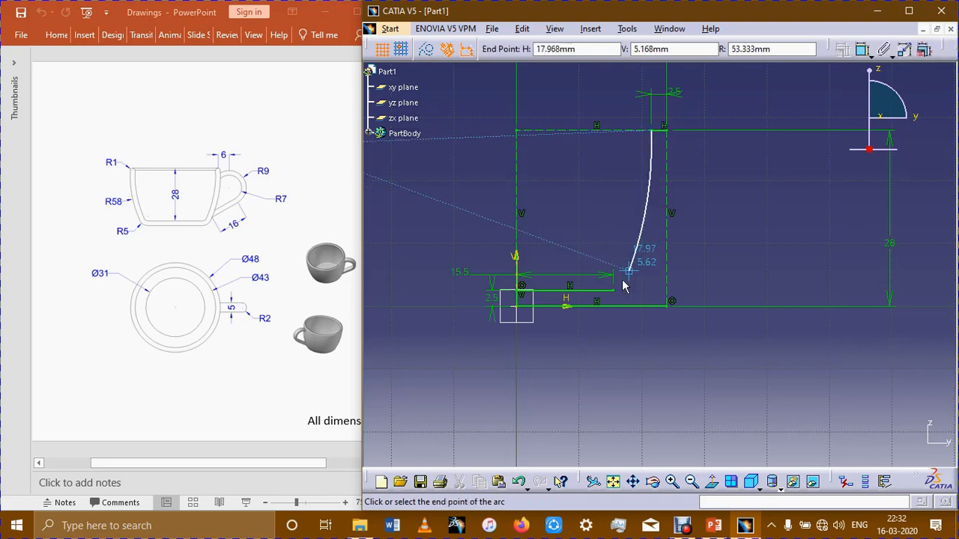
{"action": "key", "text": "Tab"}
{"action": "key", "text": "Tab"}
{"action": "key", "text": "Tab"}
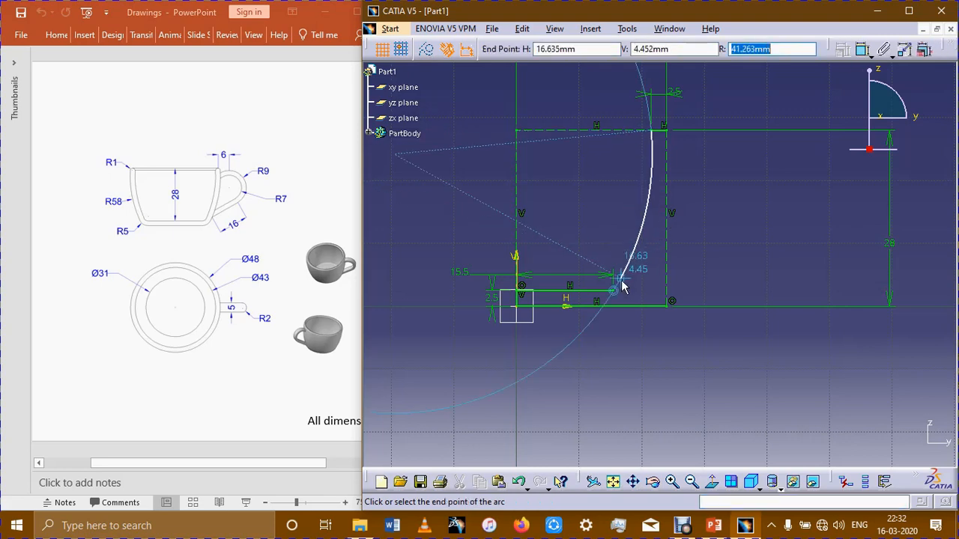
{"action": "type", "text": "58"}
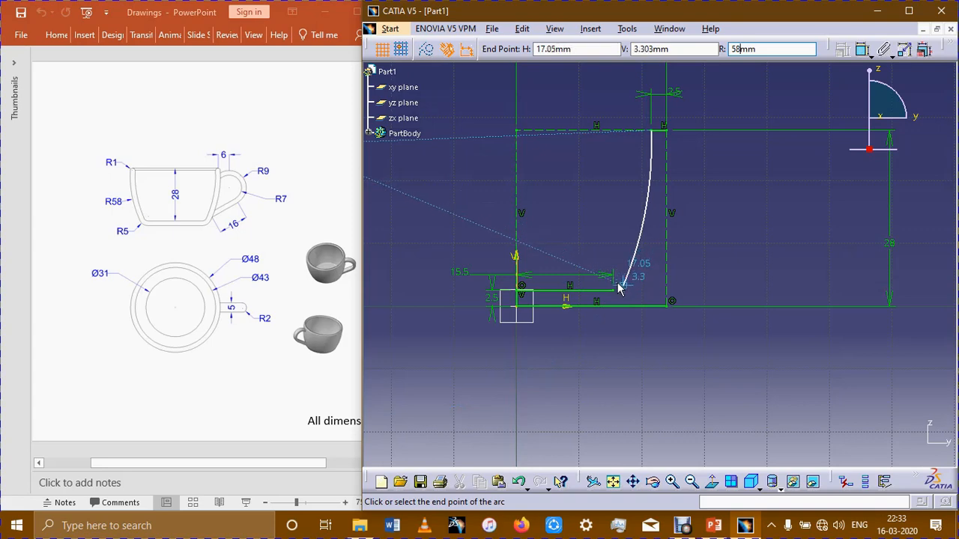
{"action": "left_click", "coordinate": [625, 279]}
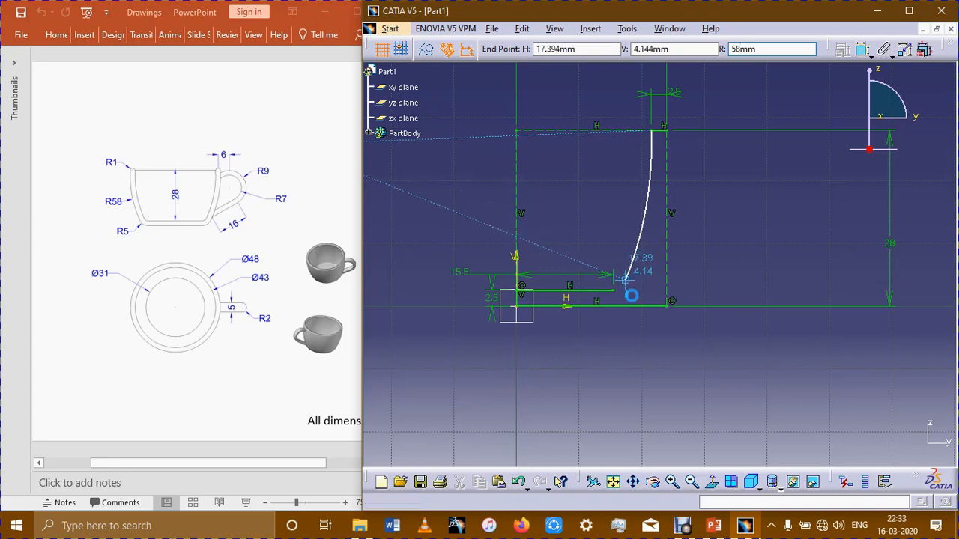
{"action": "left_click", "coordinate": [652, 354]}
Constrain the 58 mm arc's lower endpoint coincident with the free end of the 15.5 mm line.
{"action": "left_click", "coordinate": [528, 51]}
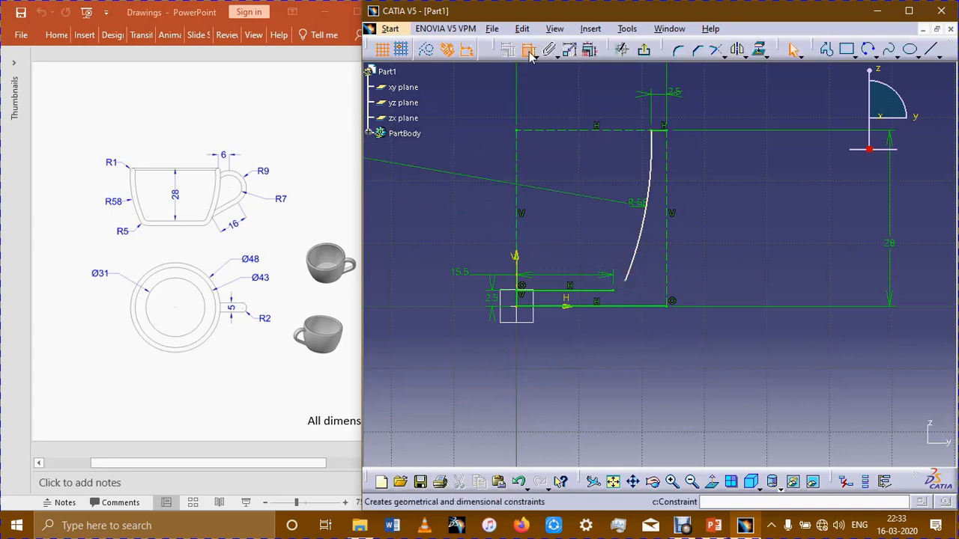
{"action": "left_click", "coordinate": [626, 285]}
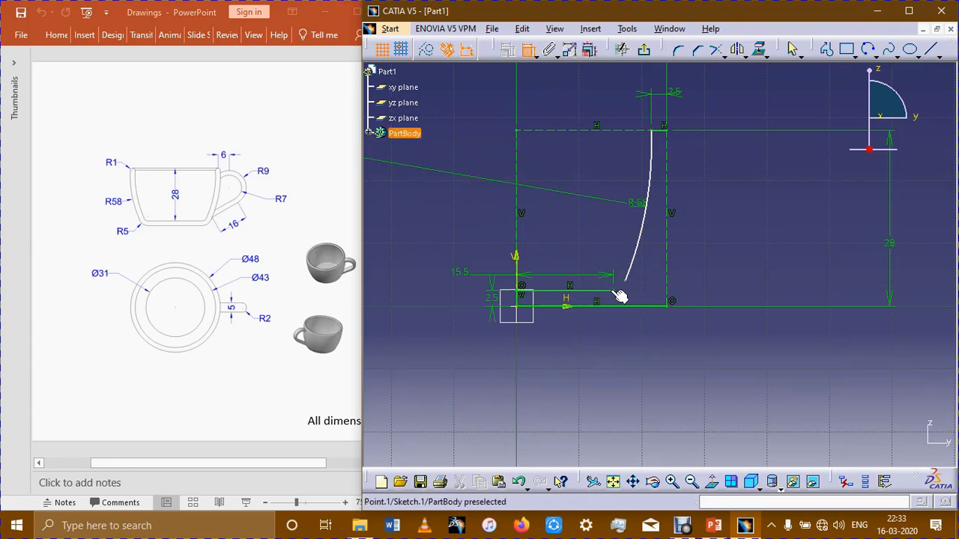
{"action": "left_click", "coordinate": [616, 296]}
{"action": "right_click", "coordinate": [626, 325]}
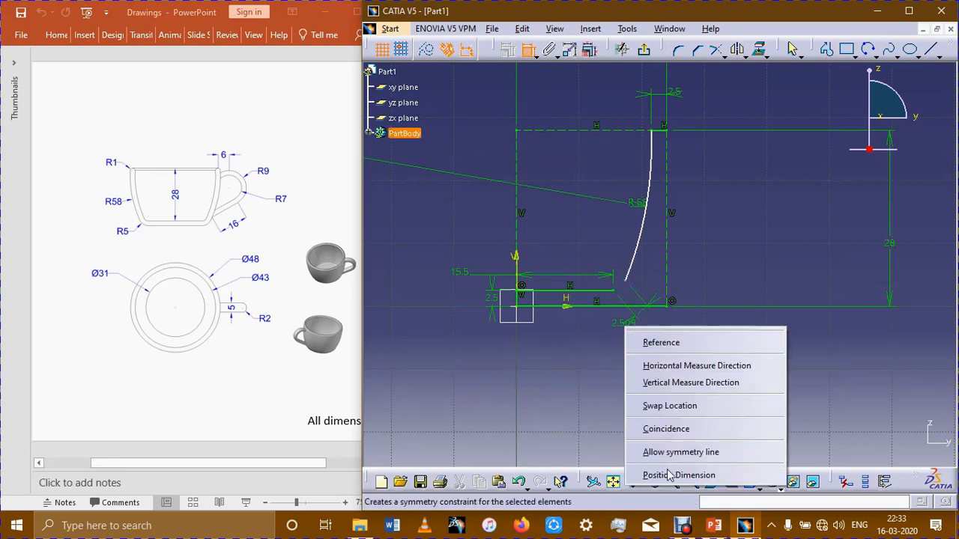
{"action": "left_click", "coordinate": [676, 430]}
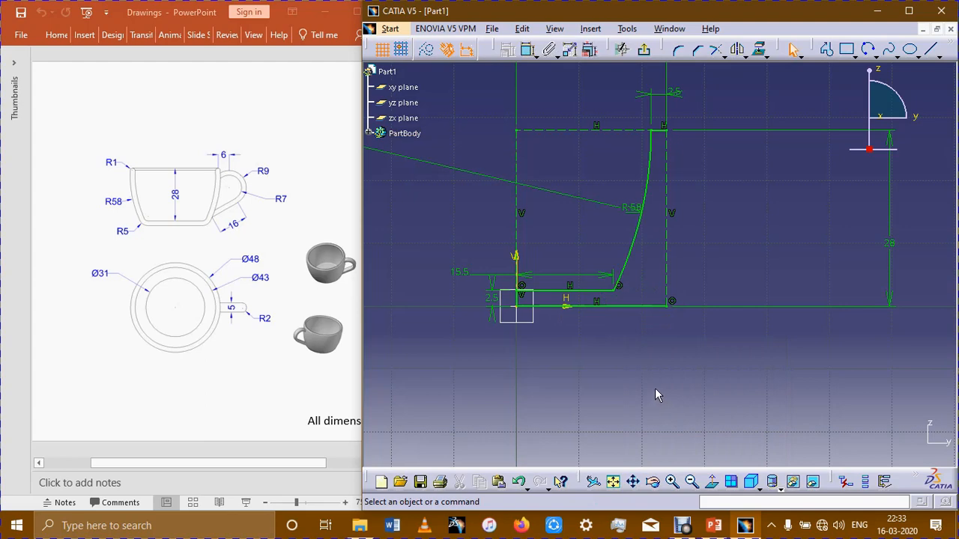
Draw an outer three-point arc of radius 58 mm from the short rim line's outer end to just below the base line.
{"action": "left_click", "coordinate": [869, 49]}
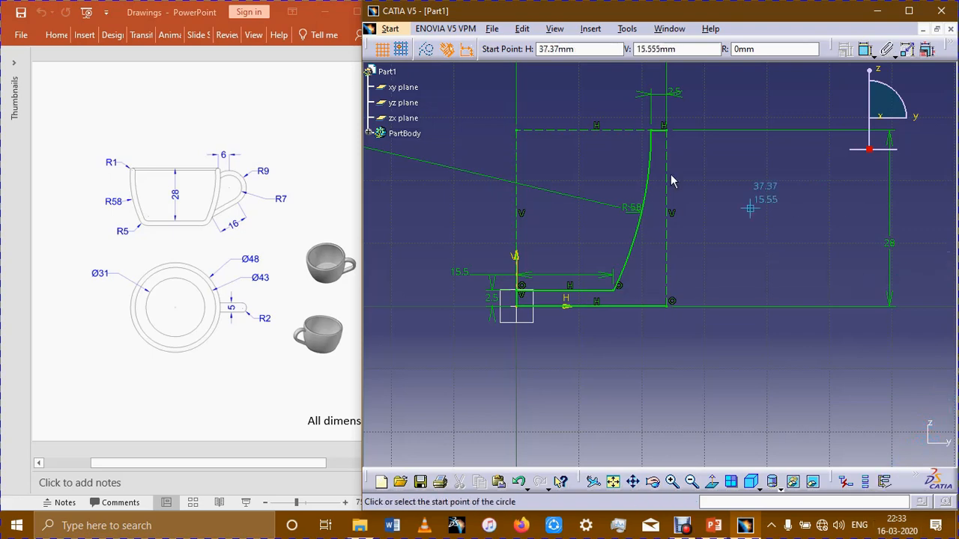
{"action": "left_click", "coordinate": [664, 131]}
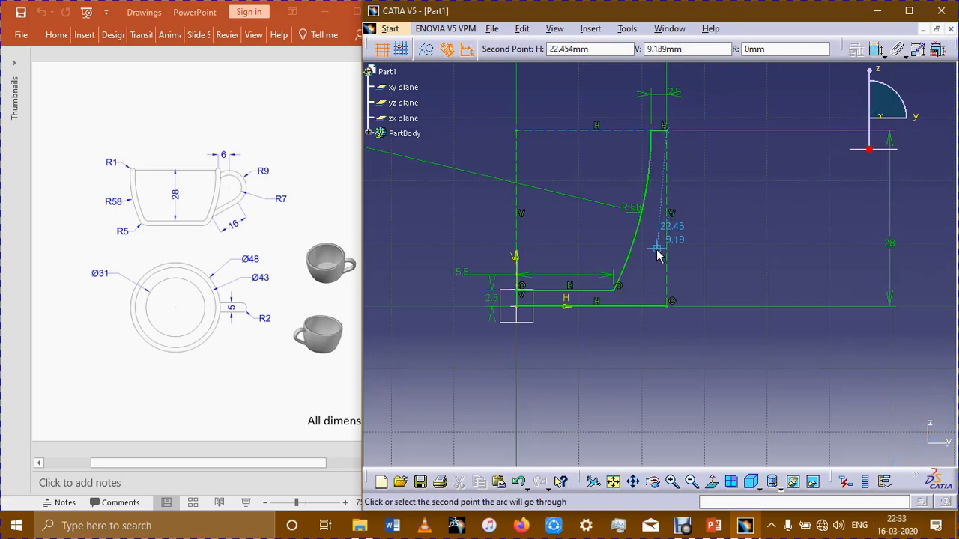
{"action": "key", "text": "Tab"}
{"action": "key", "text": "Tab"}
{"action": "key", "text": "Tab"}
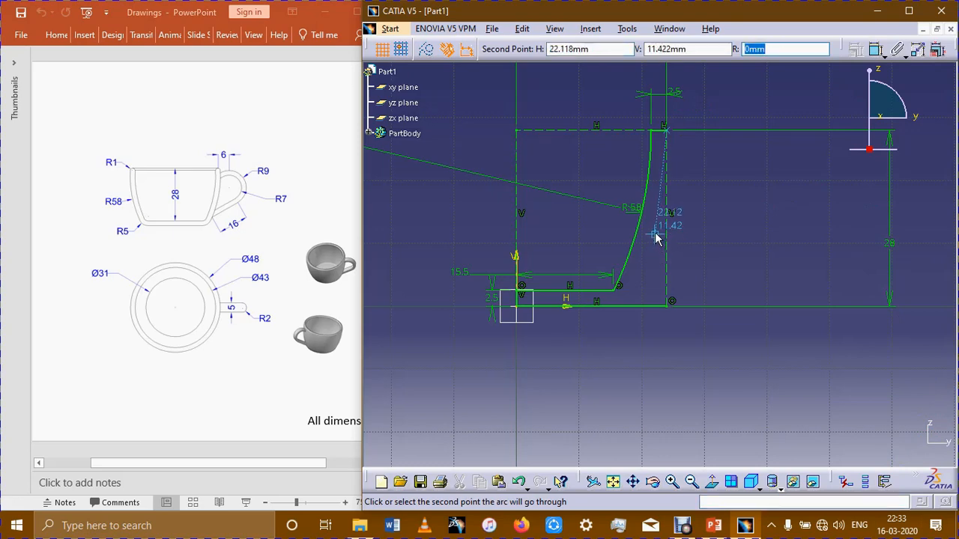
{"action": "type", "text": "58"}
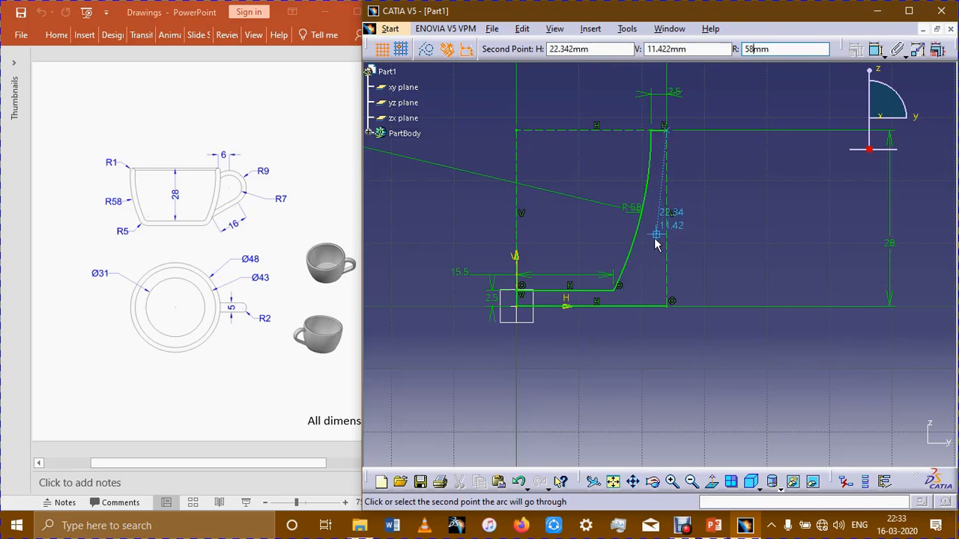
{"action": "left_click", "coordinate": [653, 260]}
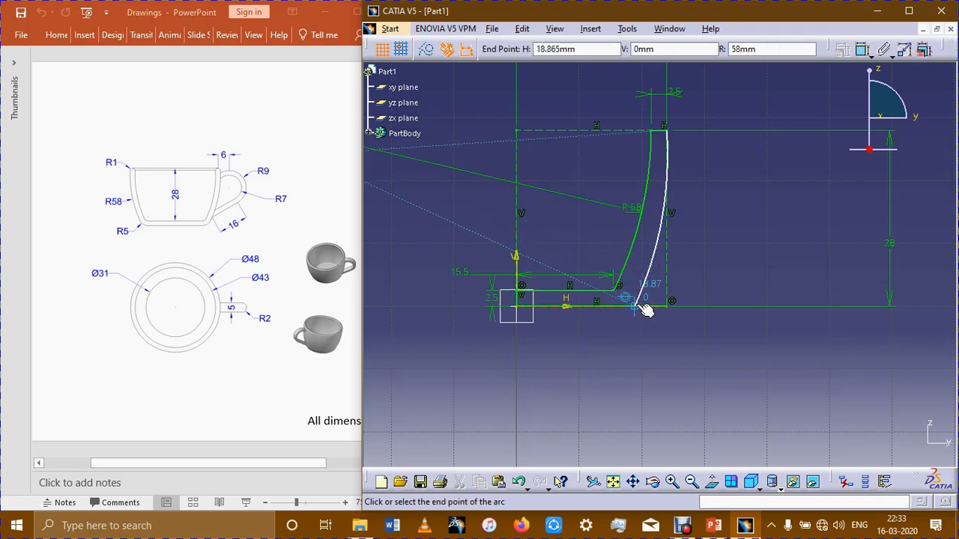
{"action": "left_click", "coordinate": [625, 322]}
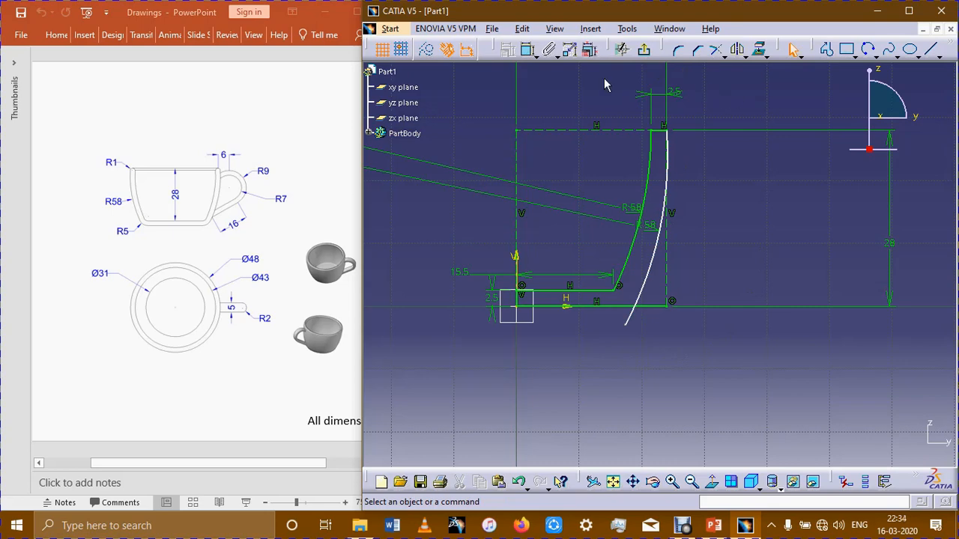
Dimension the offset between the two arcs as 2.5 mm and extend the outer arc's lower end past the base line.
{"action": "left_click", "coordinate": [632, 255]}
{"action": "left_click", "coordinate": [642, 293]}
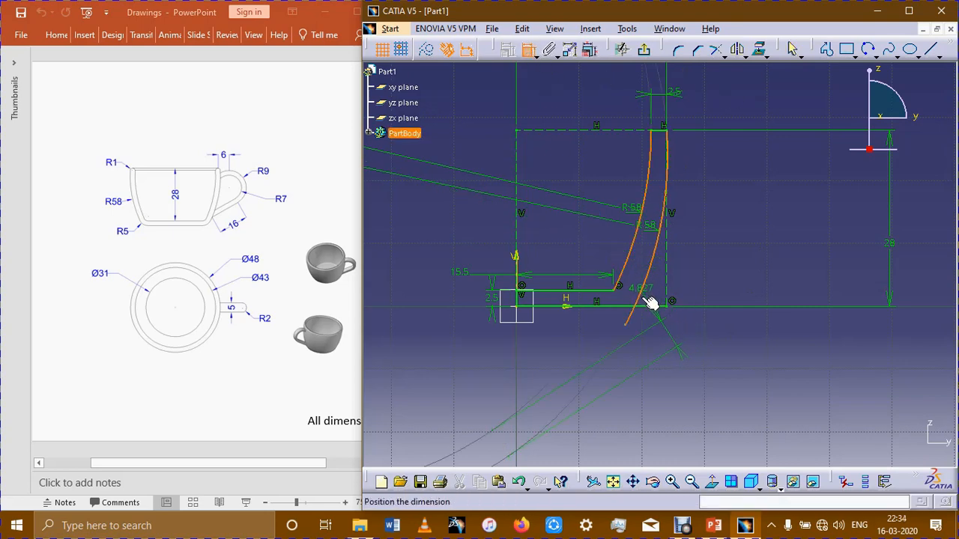
{"action": "left_click", "coordinate": [674, 363]}
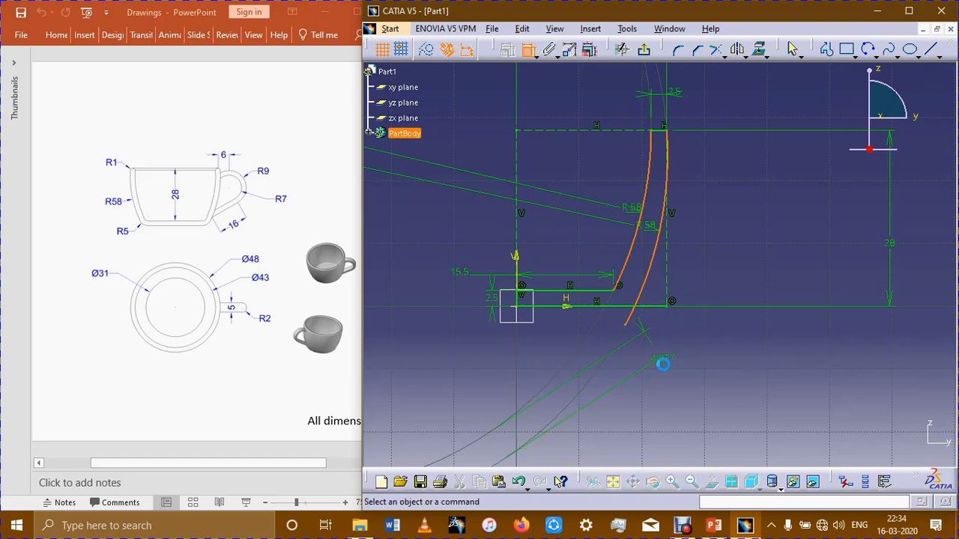
{"action": "double_click", "coordinate": [674, 362]}
{"action": "type", "text": "2"}
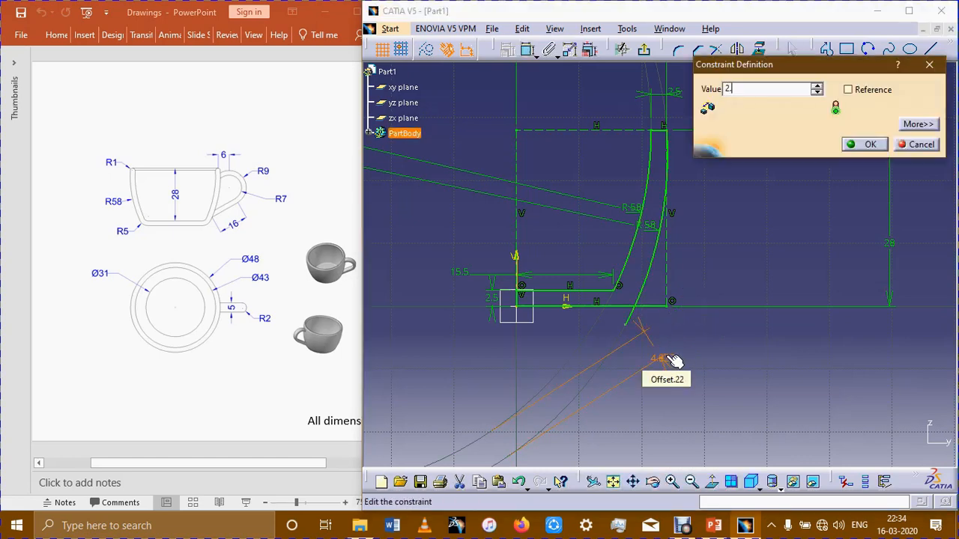
{"action": "type", "text": ".5mm"}
{"action": "key", "text": "Return"}
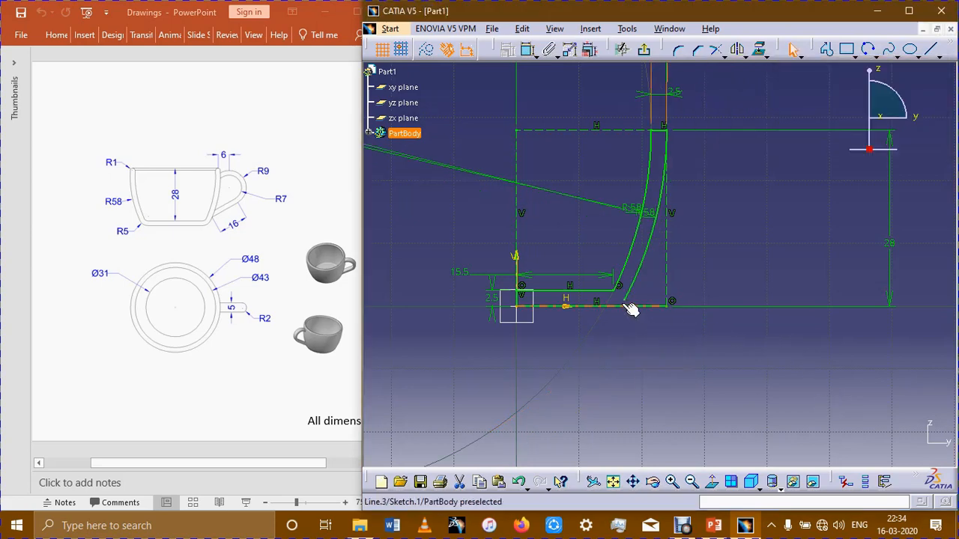
{"action": "left_click_drag", "start_coordinate": [632, 305], "coordinate": [609, 323]}
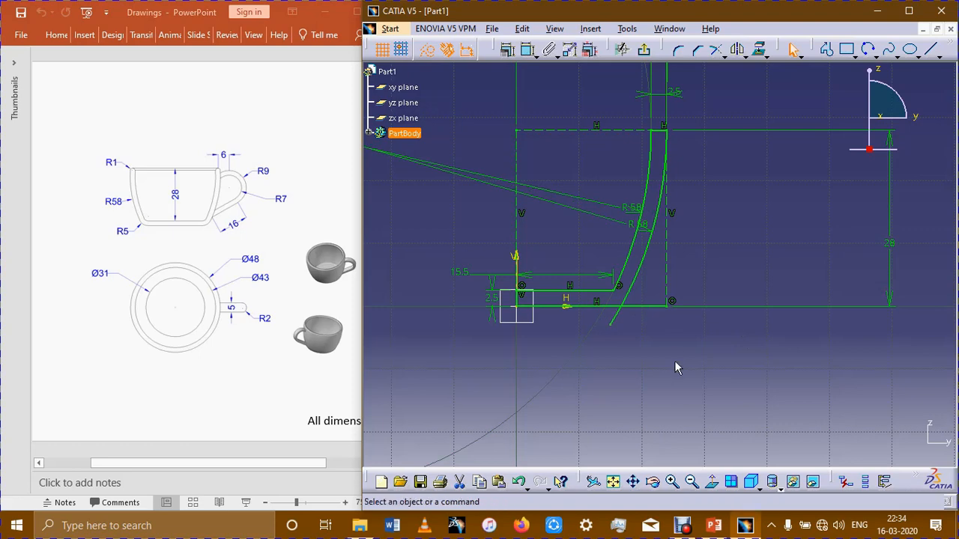
Try to trim the outer arc and the base line to their lower intersection, undoing the unwanted trims.
{"action": "left_click", "coordinate": [717, 50]}
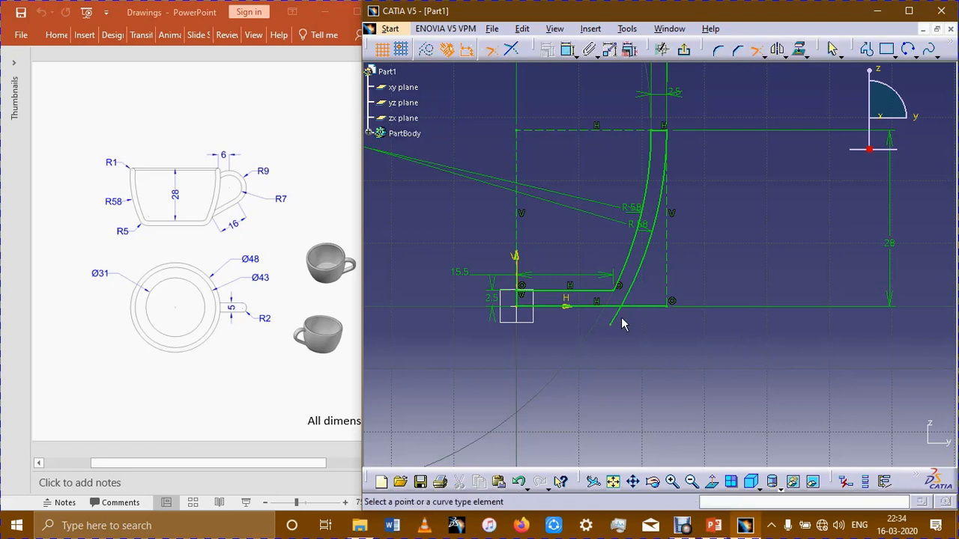
{"action": "left_click", "coordinate": [628, 310]}
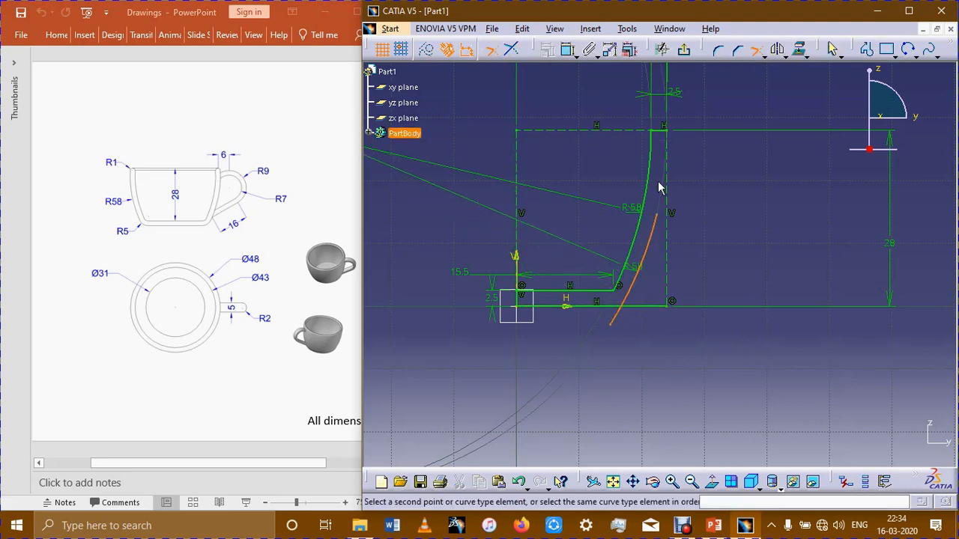
{"action": "left_click", "coordinate": [672, 301]}
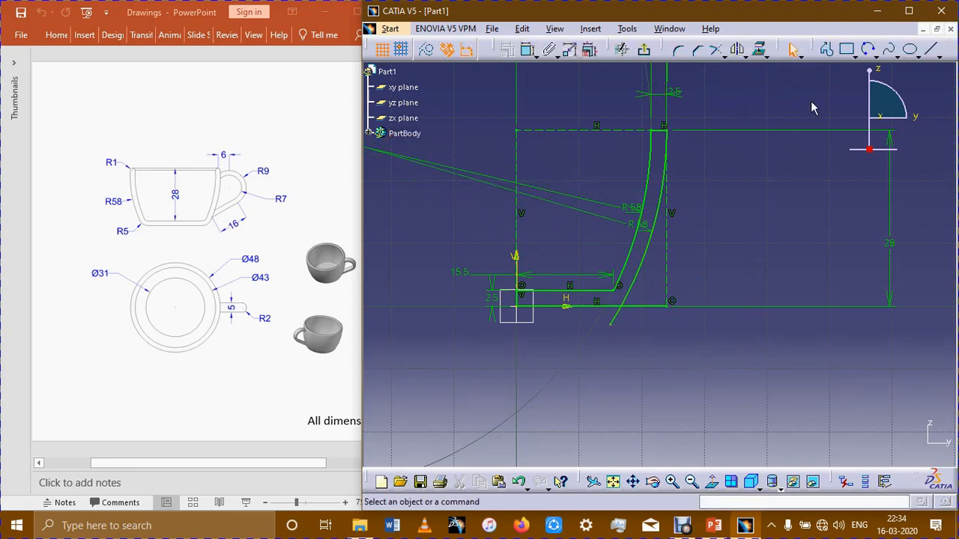
{"action": "left_click", "coordinate": [715, 50]}
{"action": "left_click", "coordinate": [637, 309]}
{"action": "left_click", "coordinate": [620, 311]}
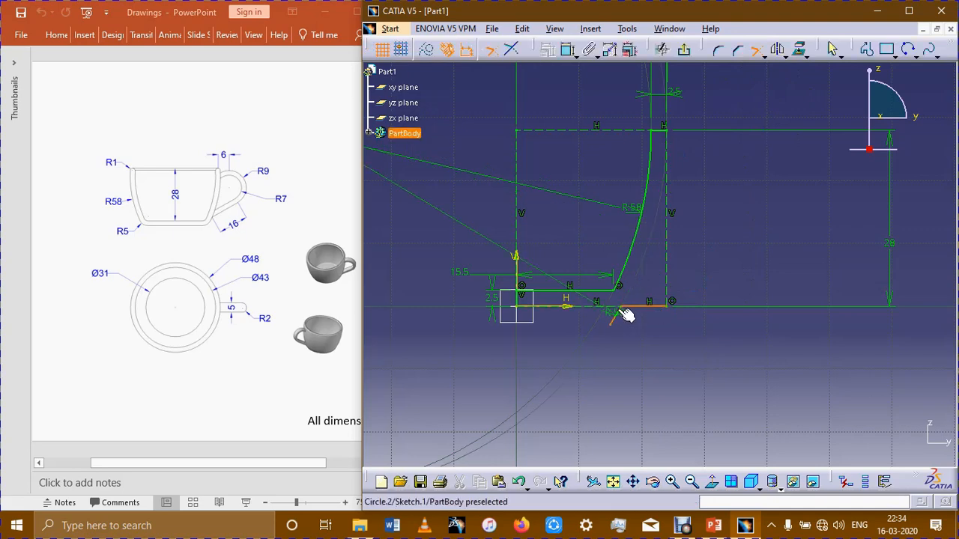
{"action": "key", "text": "ctrl+z"}
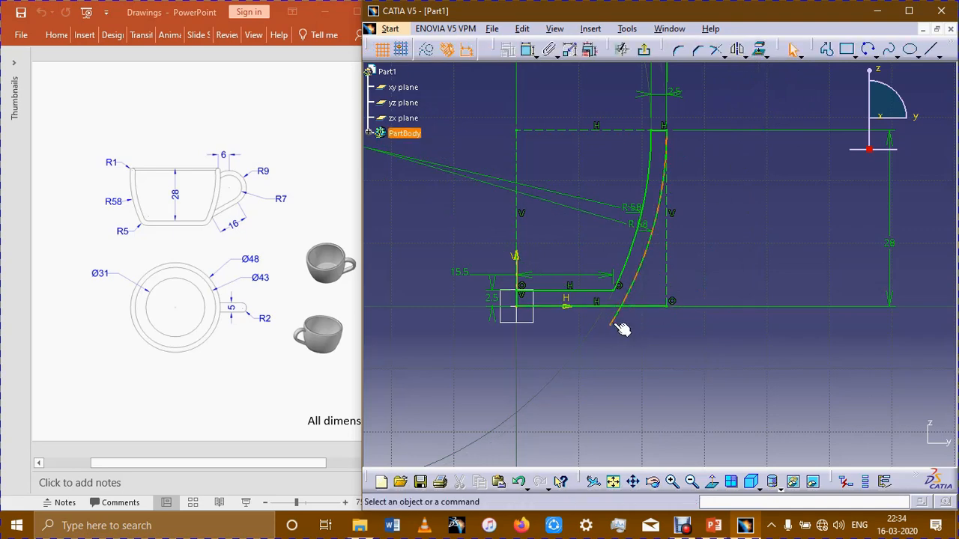
{"action": "left_click", "coordinate": [716, 50]}
{"action": "left_click", "coordinate": [627, 319]}
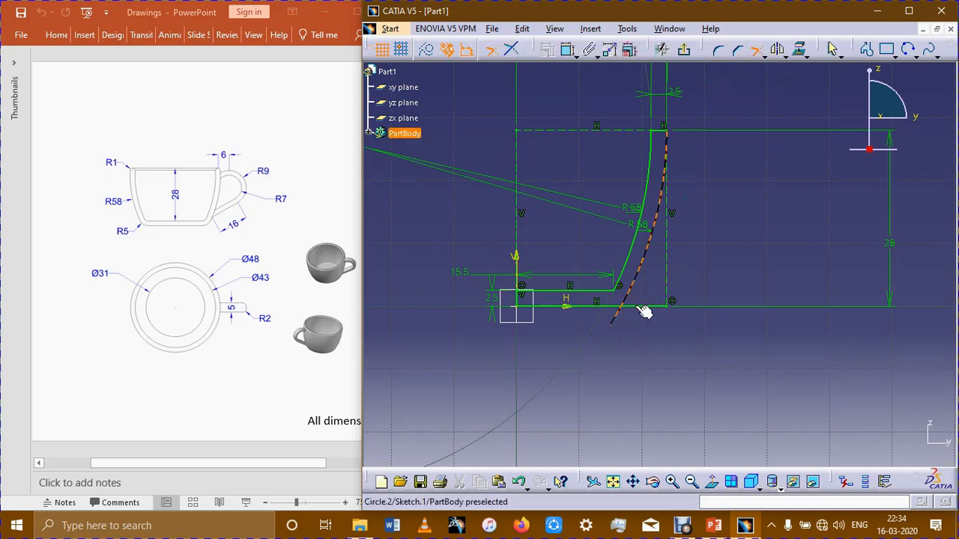
{"action": "left_click", "coordinate": [642, 307]}
{"action": "left_click", "coordinate": [656, 300]}
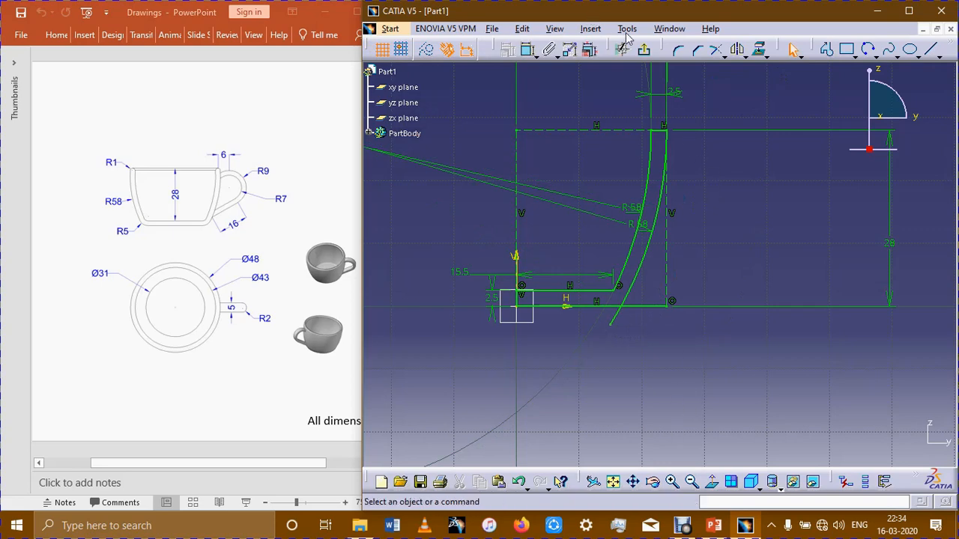
Trim away the outer arc's piece below the base line and the base line's piece beyond the arc with Quick Trim.
{"action": "left_click", "coordinate": [721, 55]}
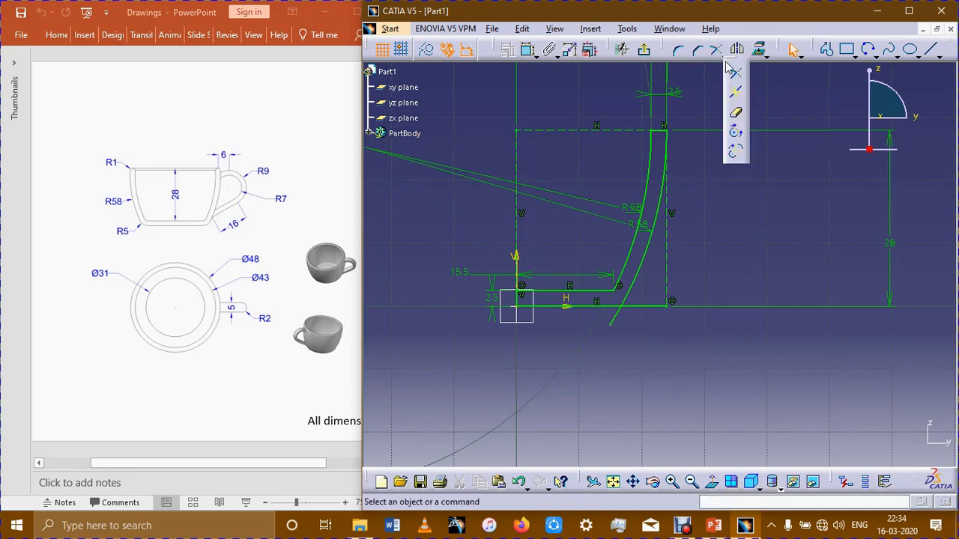
{"action": "left_click", "coordinate": [737, 114]}
{"action": "left_click", "coordinate": [618, 320]}
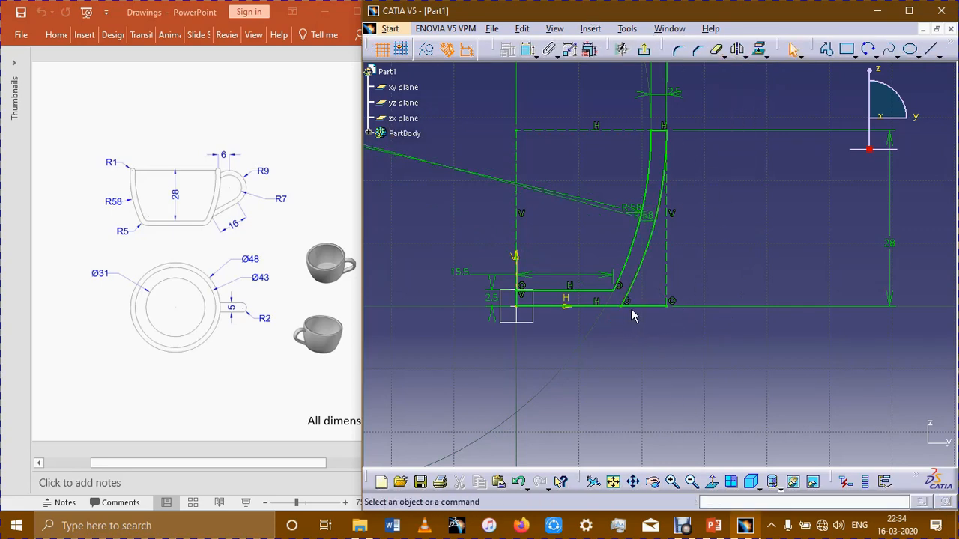
{"action": "left_click", "coordinate": [637, 305]}
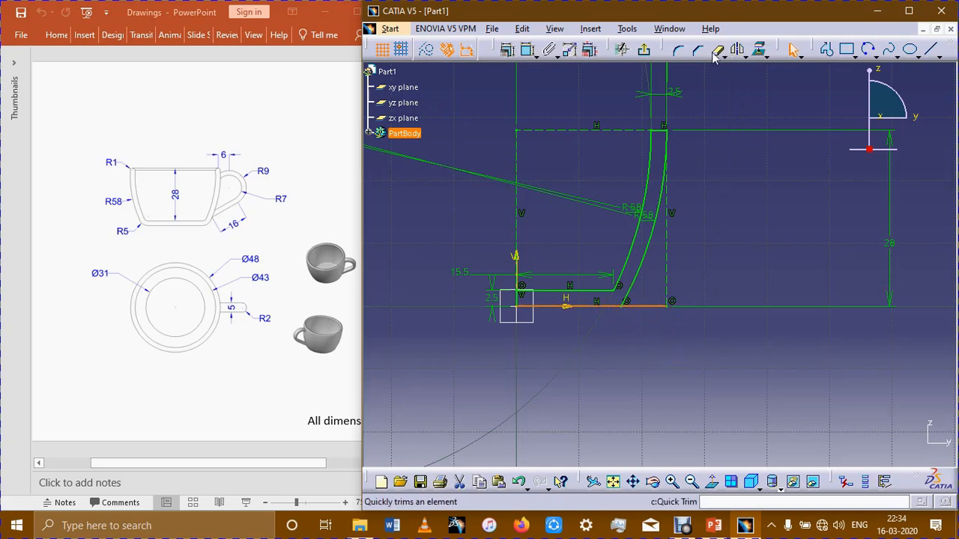
{"action": "left_click", "coordinate": [656, 308]}
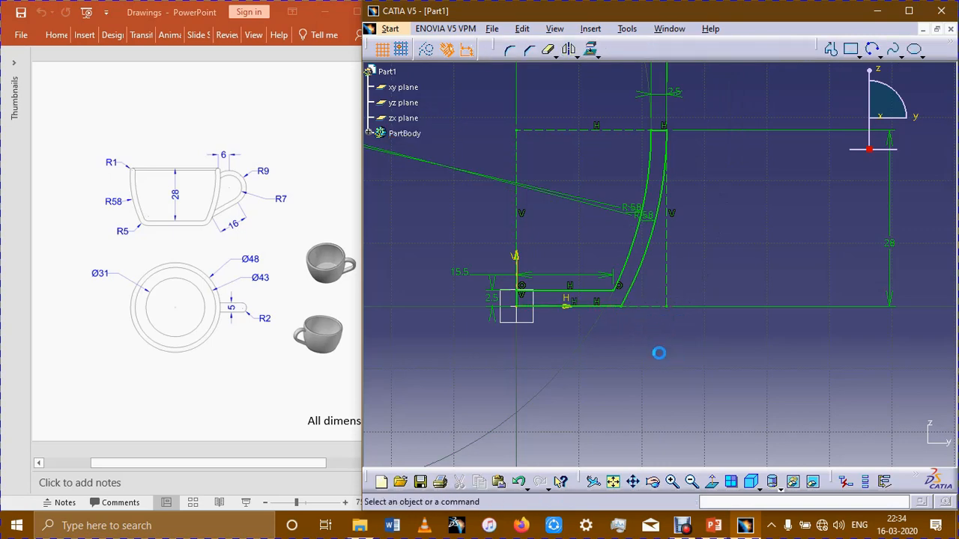
Round the corner between the base line and the outer wall arc with a 5 mm radius.
{"action": "mouse_move", "coordinate": [689, 352]}
{"action": "middle_mouse_down"}
{"action": "mouse_move", "coordinate": [692, 360]}
{"action": "mouse_move", "coordinate": [708, 318]}
{"action": "mouse_move", "coordinate": [709, 349]}
{"action": "middle_mouse_up"}
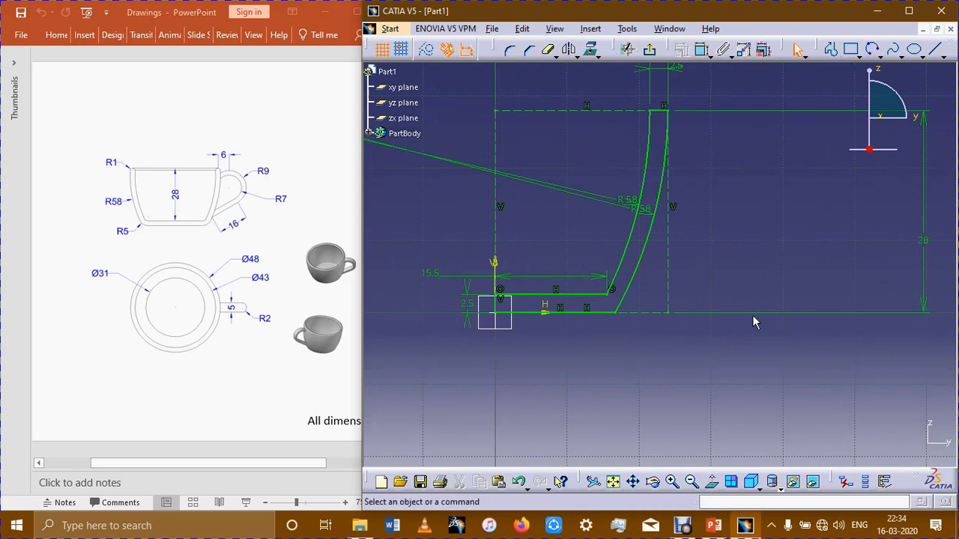
{"action": "left_click", "coordinate": [509, 49]}
{"action": "left_click", "coordinate": [606, 313]}
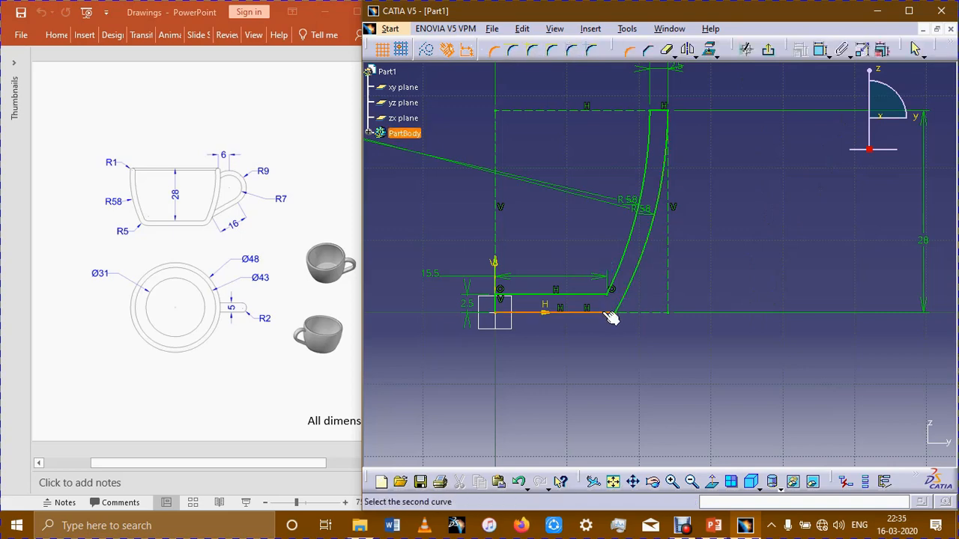
{"action": "left_click", "coordinate": [623, 310]}
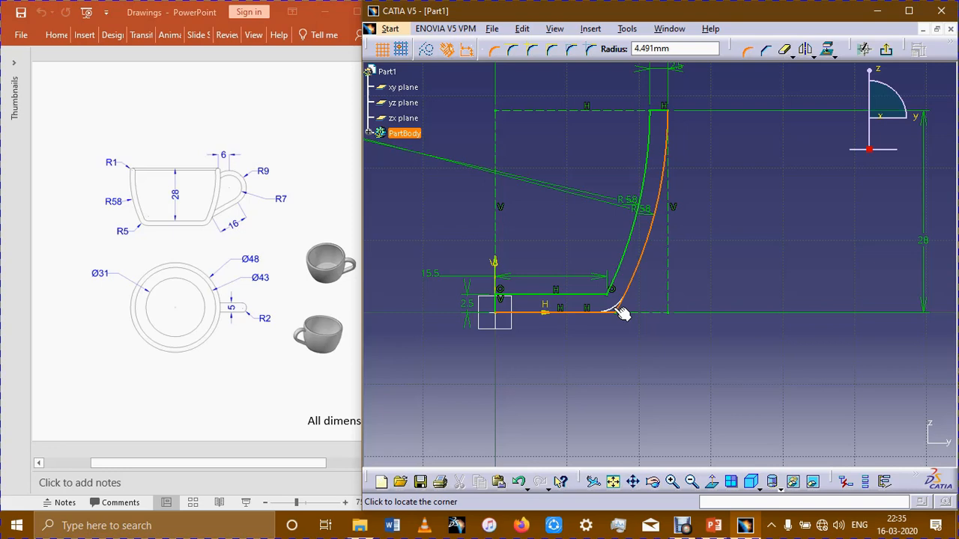
{"action": "type", "text": "5"}
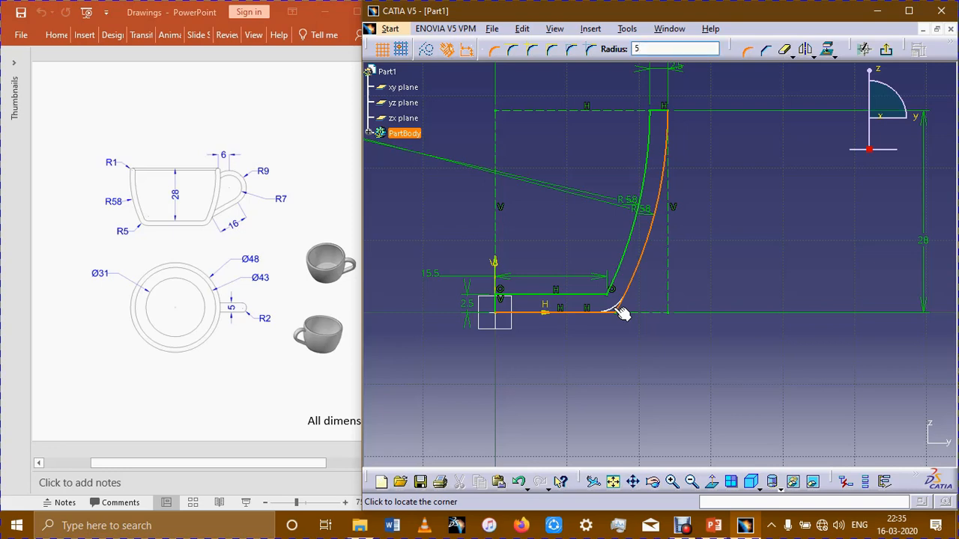
{"action": "key", "text": "Return"}
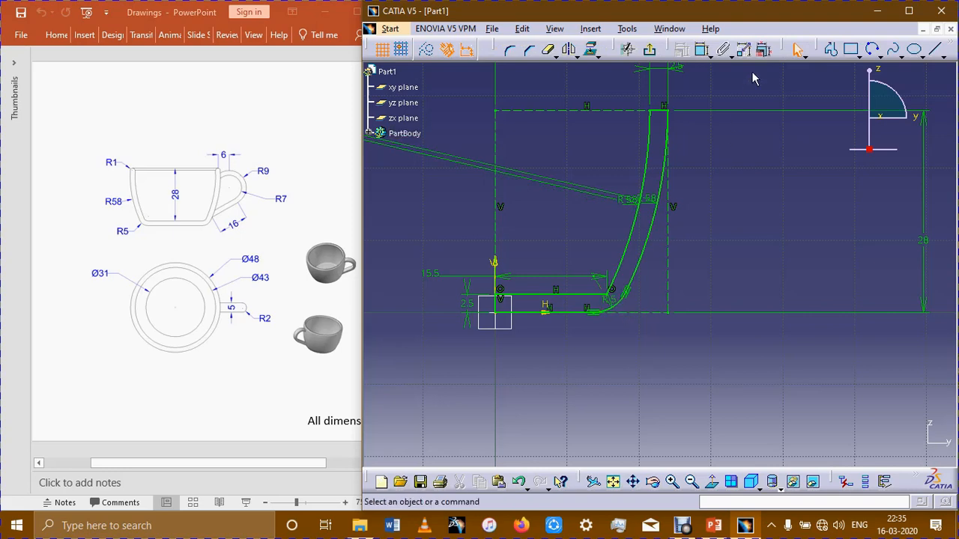
Round the corner between the inner floor line and the inner wall arc with a 5 mm radius.
{"action": "left_click", "coordinate": [511, 50]}
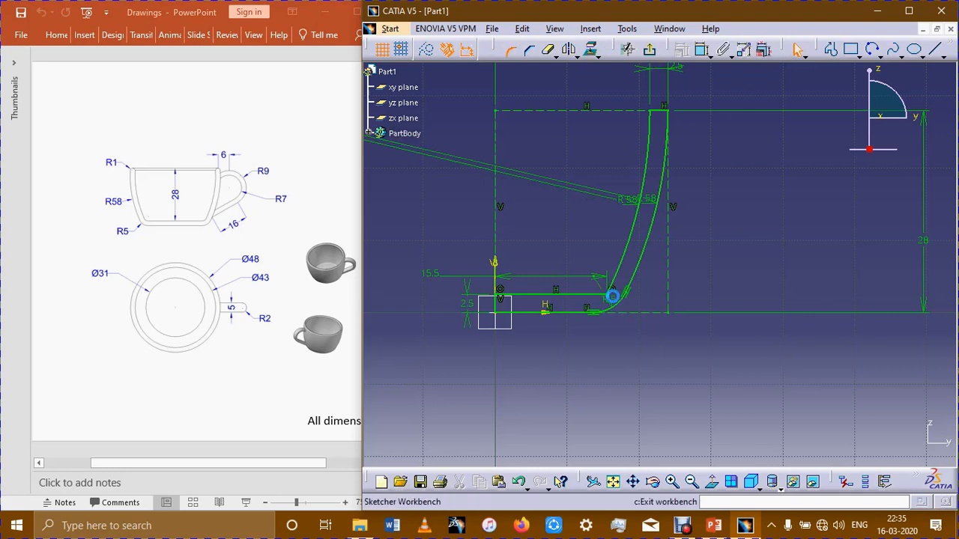
{"action": "left_click", "coordinate": [599, 294]}
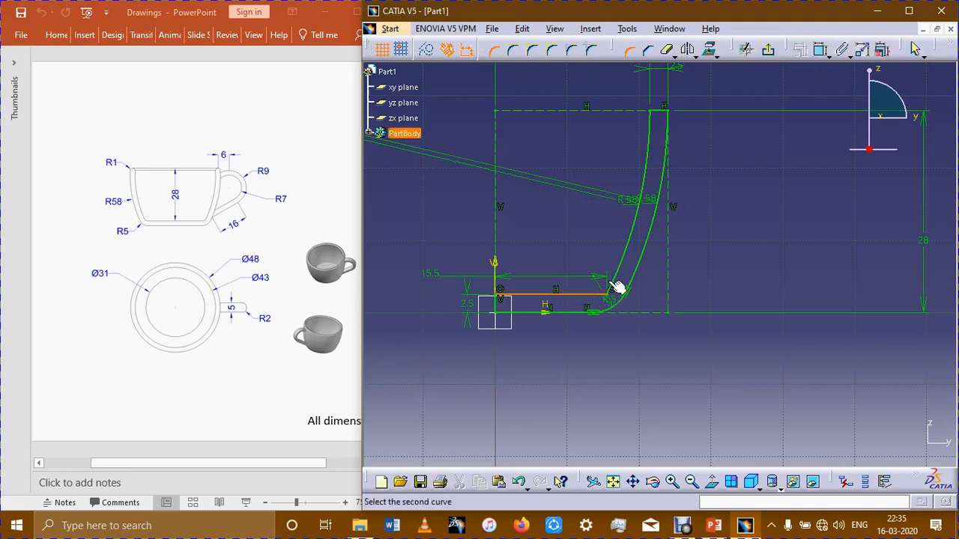
{"action": "left_click", "coordinate": [614, 287]}
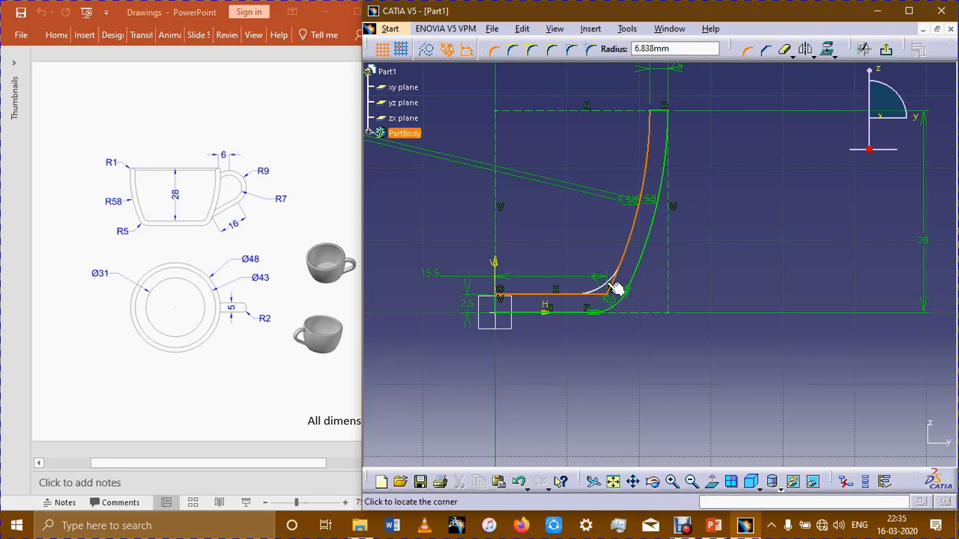
{"action": "type", "text": "5"}
{"action": "key", "text": "Return"}
{"action": "left_click", "coordinate": [676, 295]}
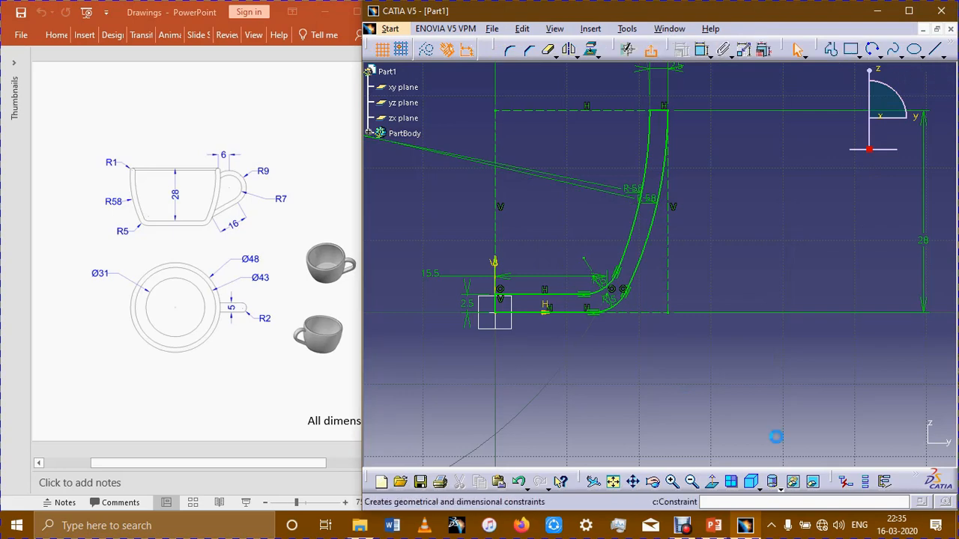
Round the rim line's inner corner with a 1 mm radius, accepting the conversion of the line's length constraint into a distance.
{"action": "left_click", "coordinate": [648, 49]}
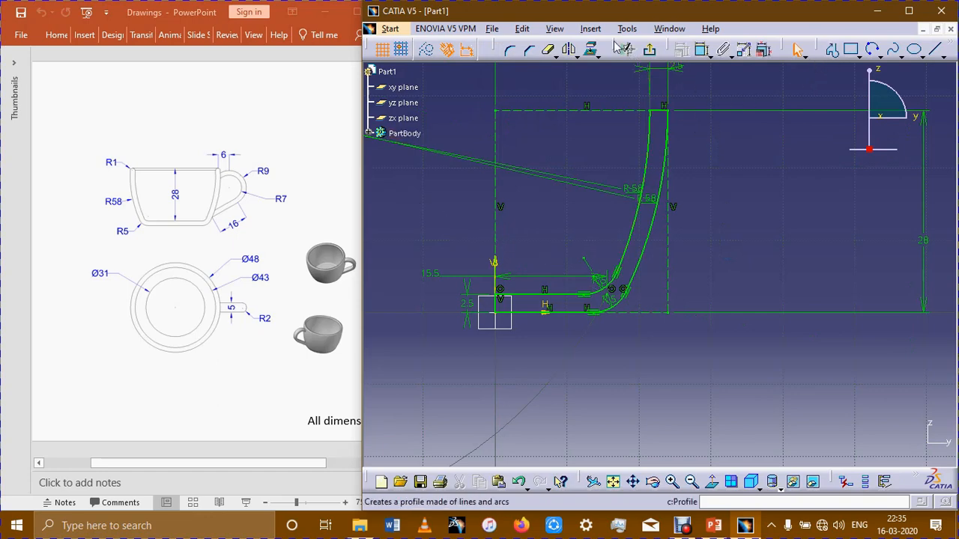
{"action": "left_click", "coordinate": [509, 49]}
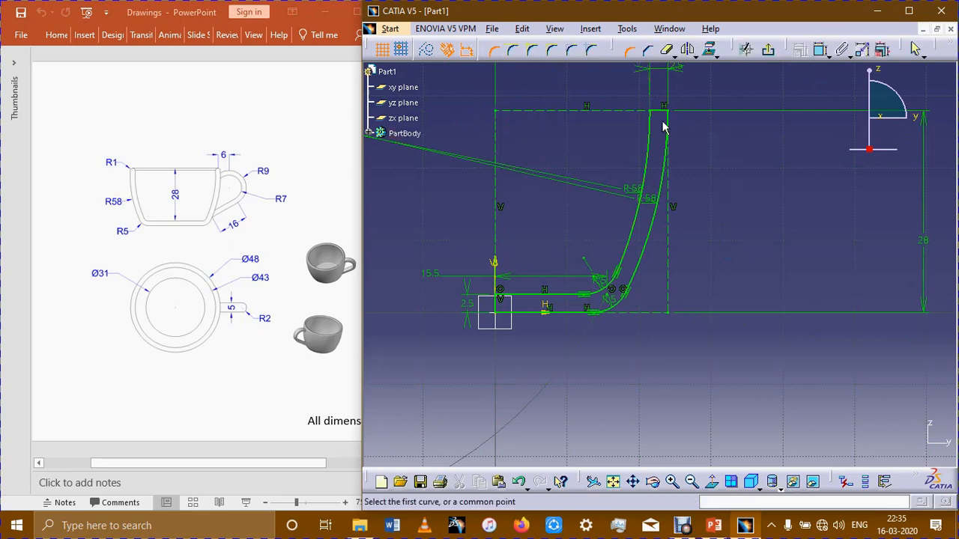
{"action": "mouse_move", "coordinate": [734, 152]}
{"action": "middle_mouse_down"}
{"action": "mouse_move", "coordinate": [742, 113]}
{"action": "mouse_move", "coordinate": [770, 171]}
{"action": "mouse_move", "coordinate": [757, 244]}
{"action": "mouse_move", "coordinate": [748, 147]}
{"action": "middle_mouse_up"}
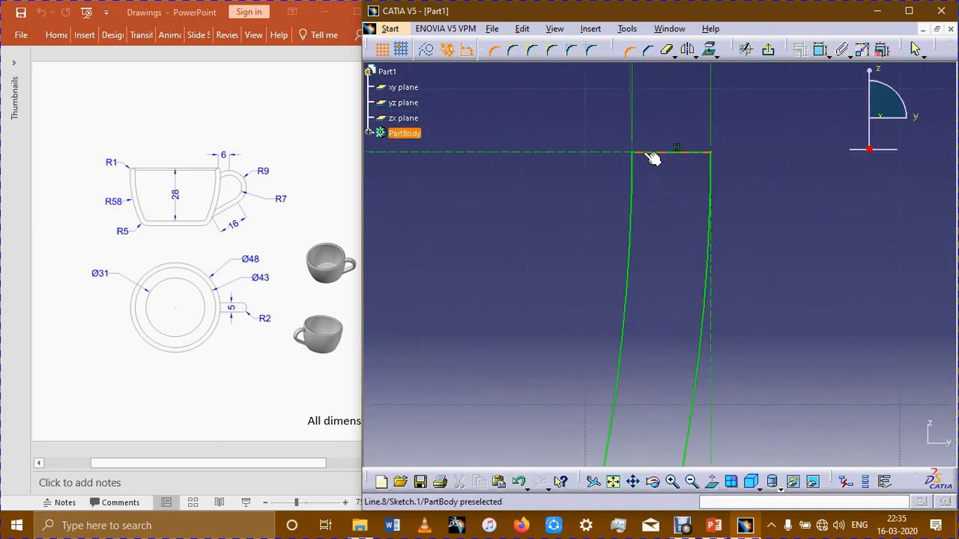
{"action": "left_click", "coordinate": [650, 154]}
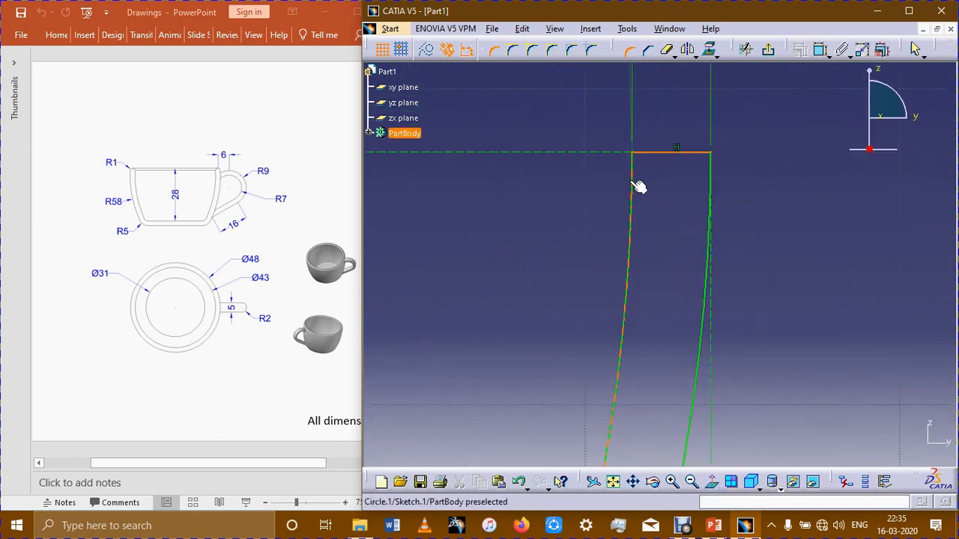
{"action": "left_click", "coordinate": [633, 184]}
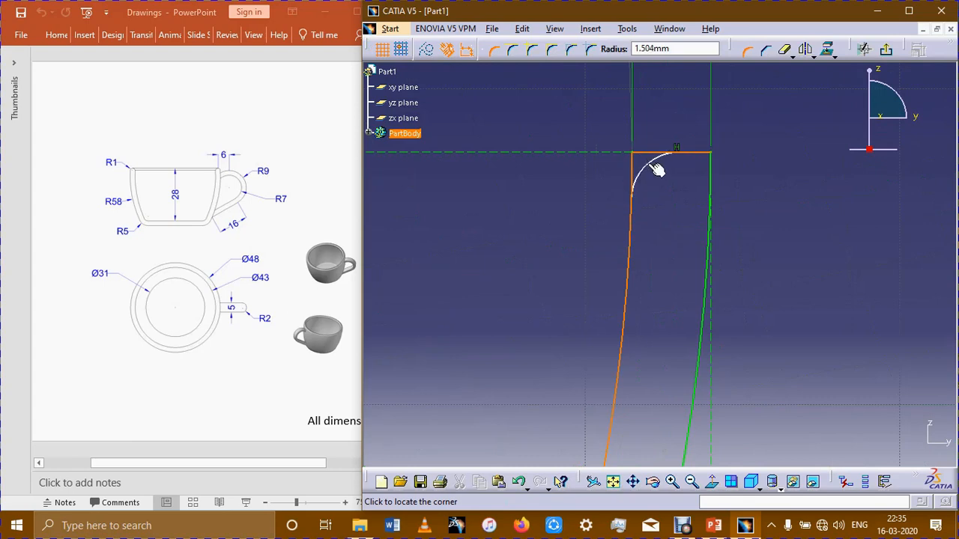
{"action": "type", "text": "1"}
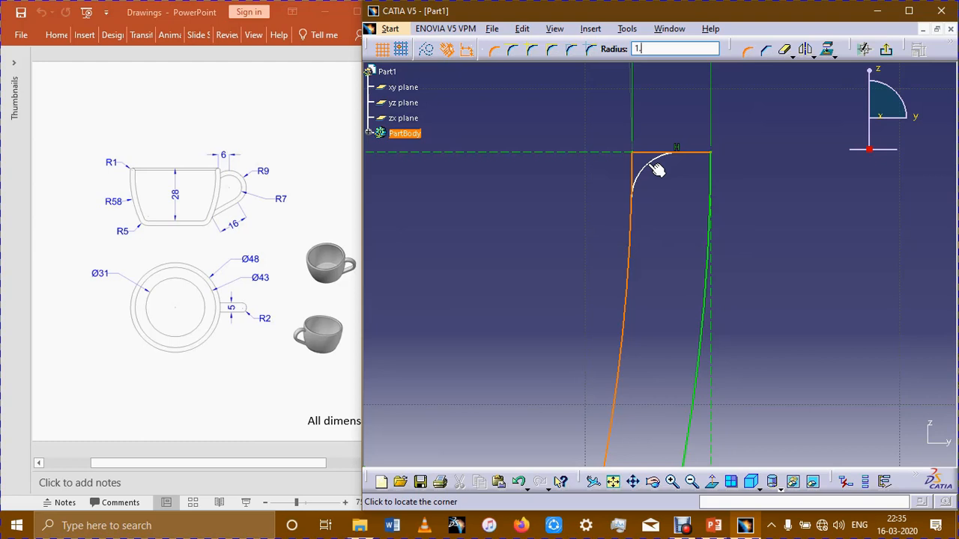
{"action": "left_click", "coordinate": [656, 170]}
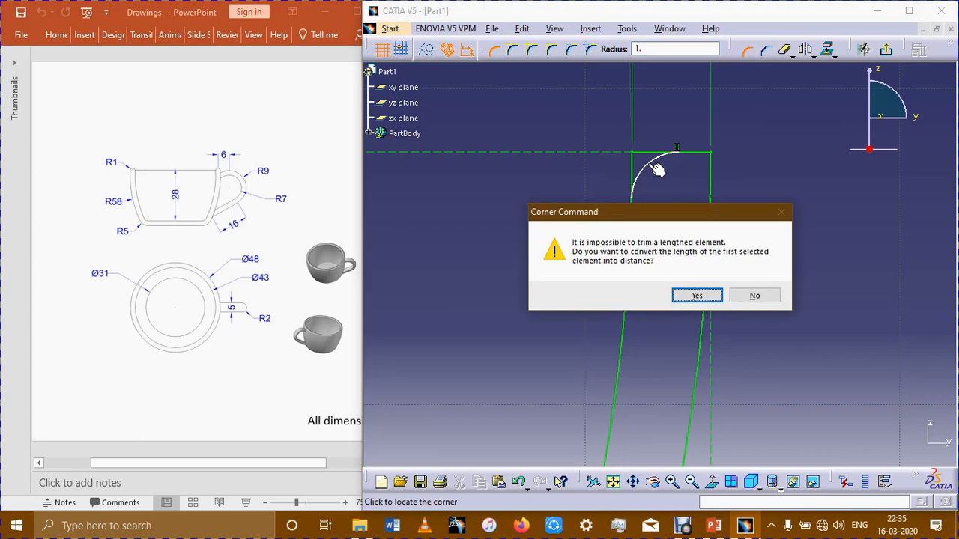
{"action": "left_click", "coordinate": [683, 296]}
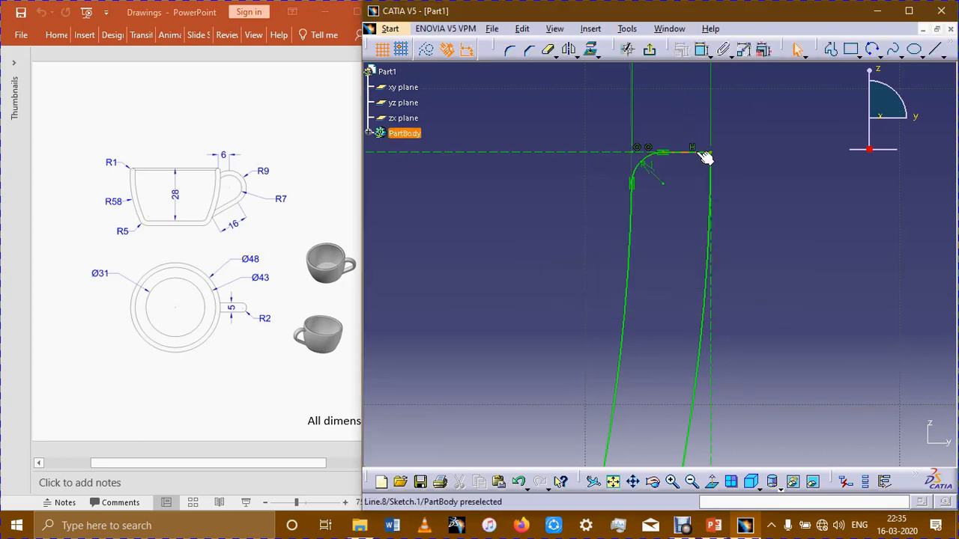
Round the rim line's outer corner with a 1 mm radius and exit the sketch.
{"action": "left_click", "coordinate": [528, 50]}
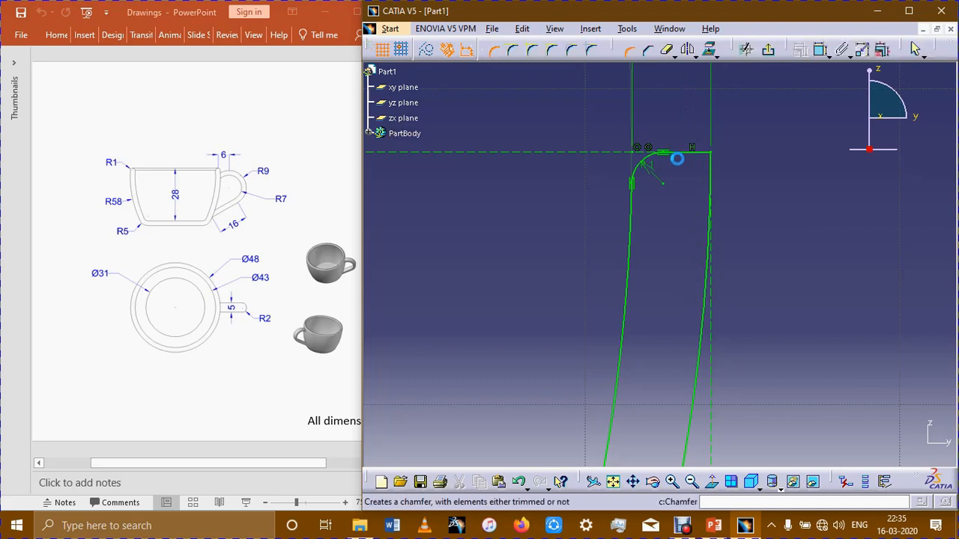
{"action": "left_click", "coordinate": [700, 153]}
{"action": "left_click", "coordinate": [705, 177]}
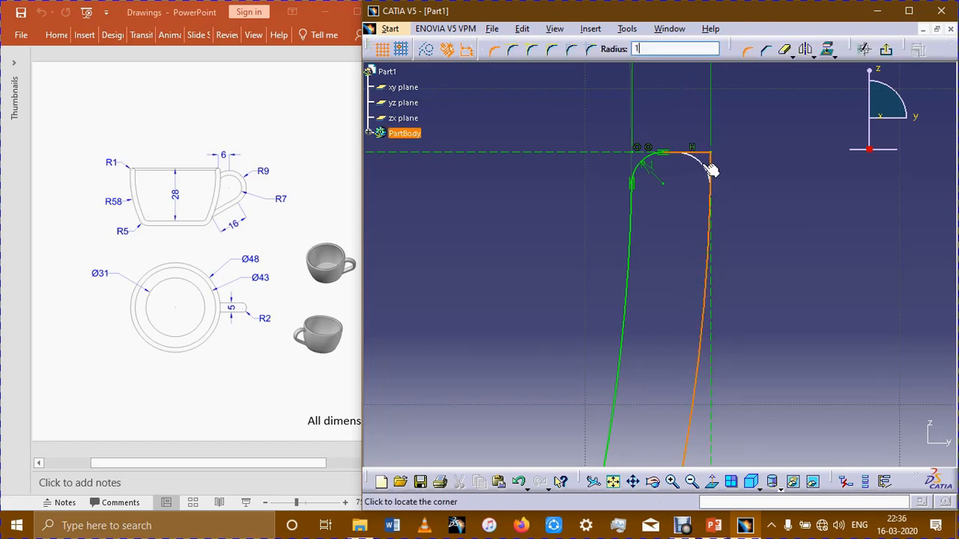
{"action": "left_click", "coordinate": [710, 170]}
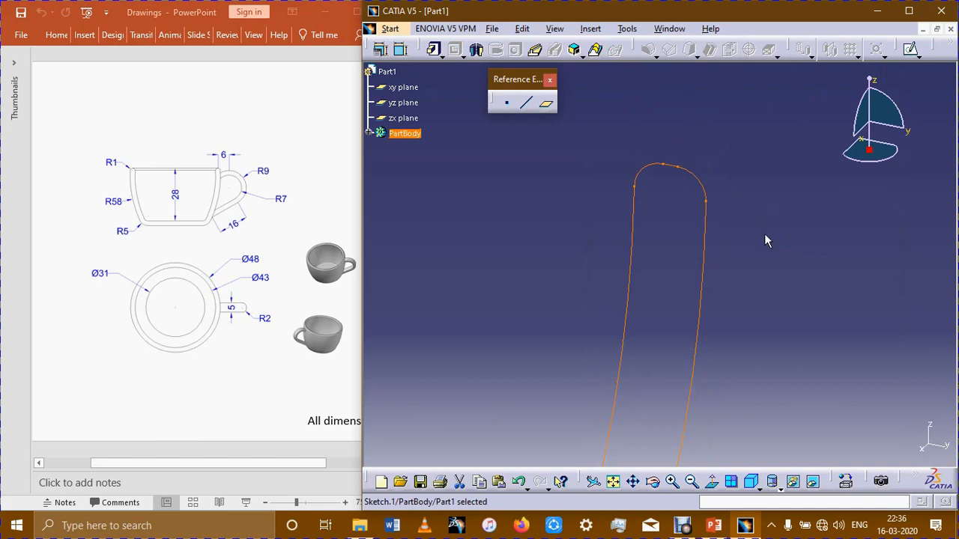
Revolve the cup profile 360 degrees about the sketch's vertical axis with Shaft.
{"action": "mouse_move", "coordinate": [812, 180]}
{"action": "middle_mouse_down"}
{"action": "mouse_move", "coordinate": [787, 259]}
{"action": "mouse_move", "coordinate": [816, 152]}
{"action": "mouse_move", "coordinate": [815, 211]}
{"action": "middle_mouse_up"}
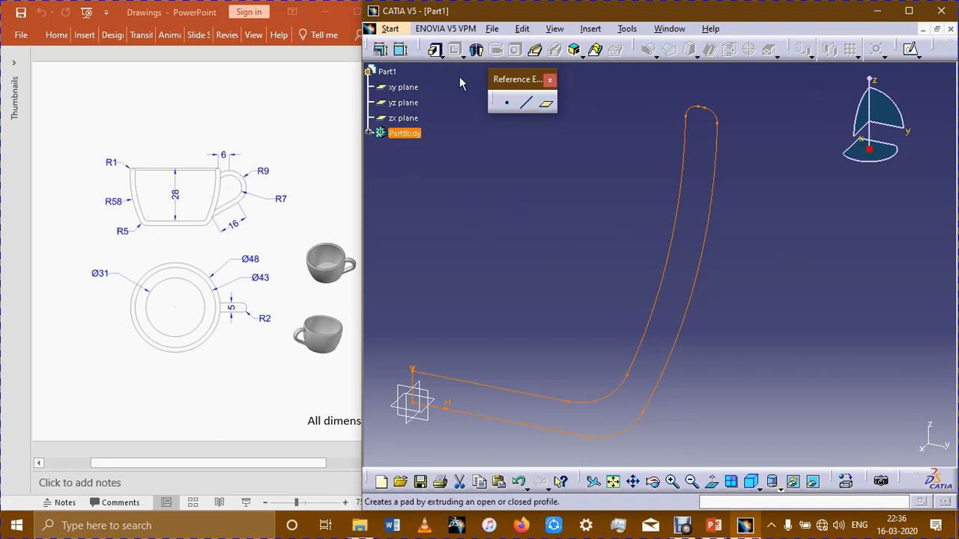
{"action": "left_click", "coordinate": [476, 49]}
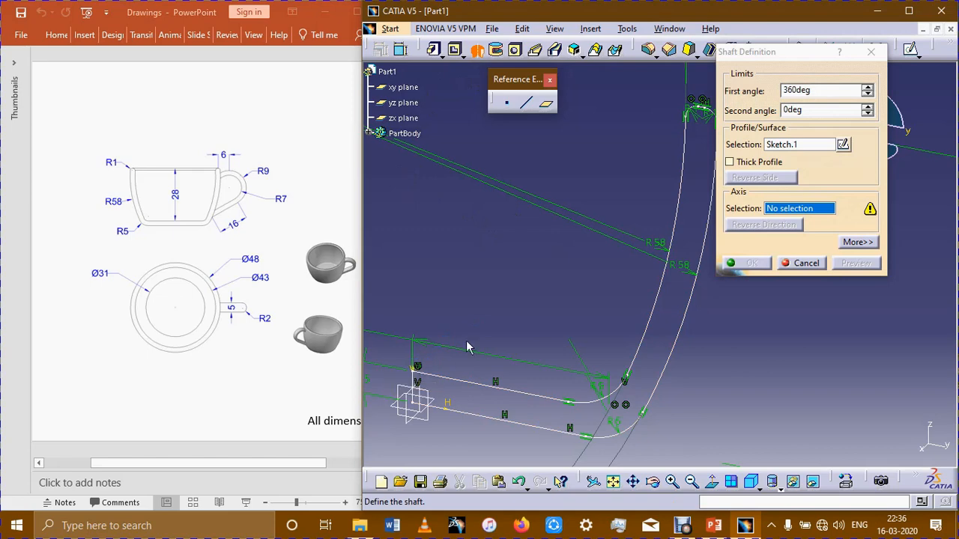
{"action": "mouse_move", "coordinate": [466, 340]}
{"action": "middle_mouse_down"}
{"action": "mouse_move", "coordinate": [494, 360]}
{"action": "mouse_move", "coordinate": [527, 323]}
{"action": "mouse_move", "coordinate": [604, 278]}
{"action": "middle_mouse_up"}
{"action": "left_click", "coordinate": [606, 278]}
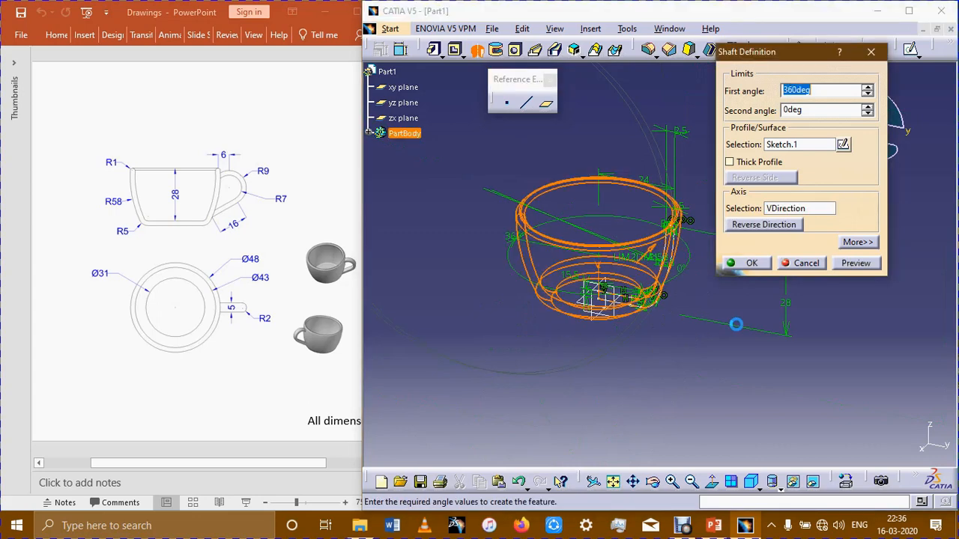
{"action": "left_click", "coordinate": [863, 266]}
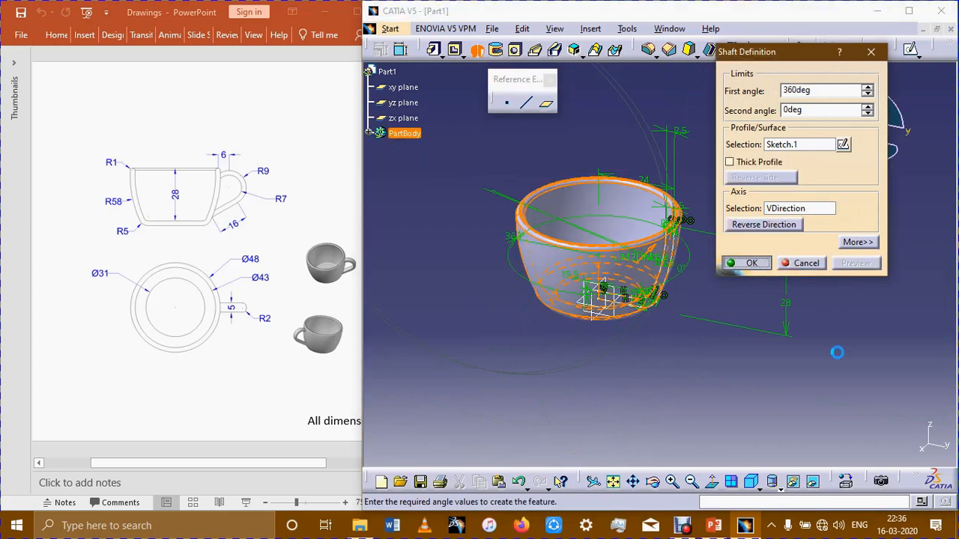
{"action": "key", "text": "Return"}
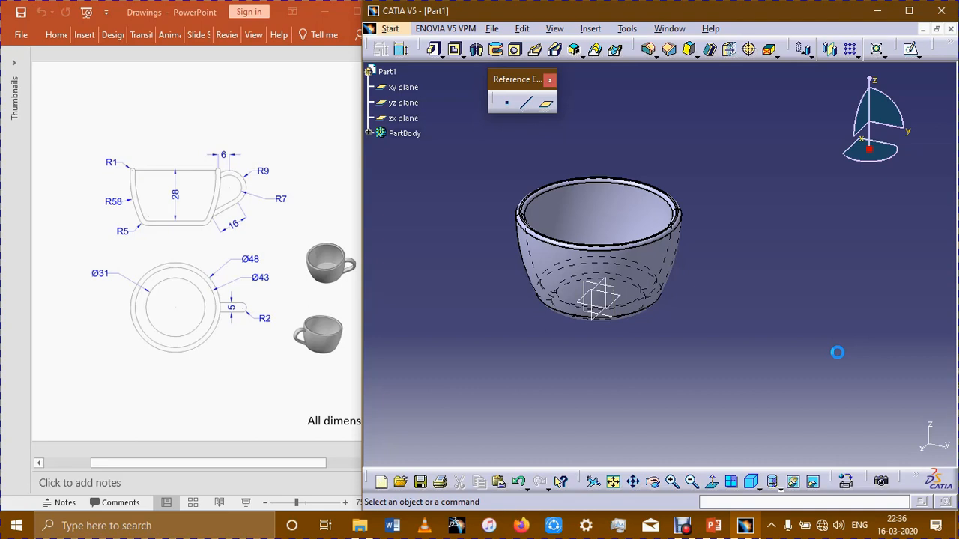
Start a new sketch on the yz plane for the cup's handle.
{"action": "left_click", "coordinate": [622, 291]}
{"action": "left_click", "coordinate": [915, 54]}
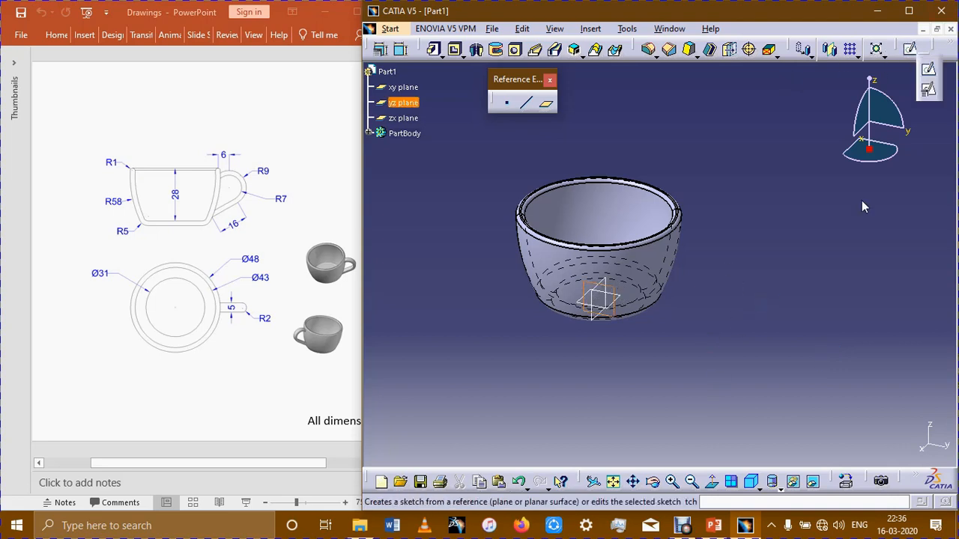
{"action": "left_click", "coordinate": [928, 69]}
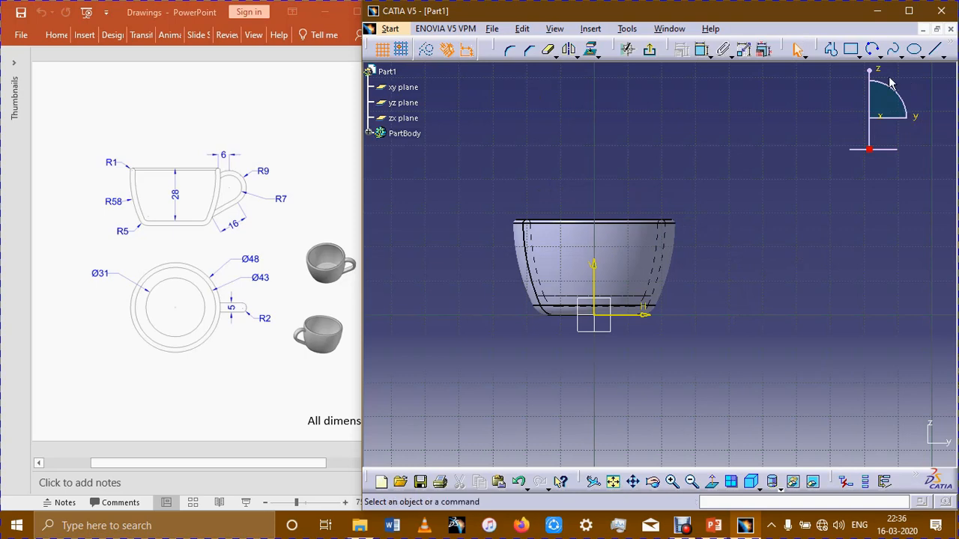
{"action": "left_click", "coordinate": [881, 56]}
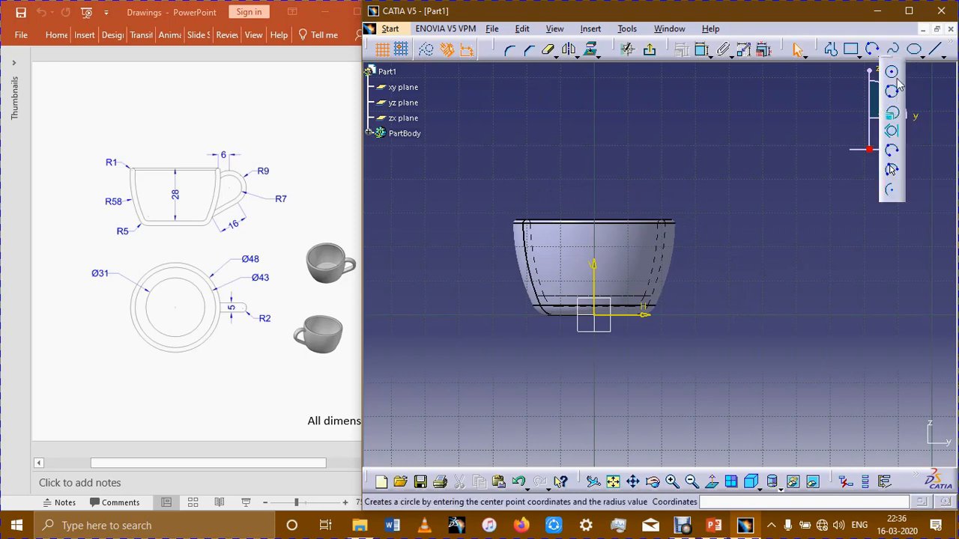
{"action": "left_click", "coordinate": [692, 236]}
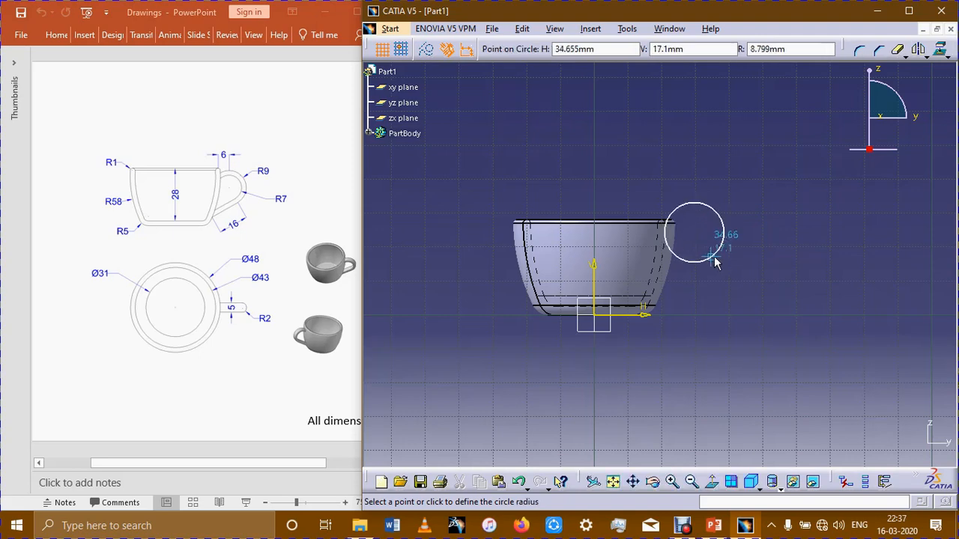
{"action": "left_click", "coordinate": [717, 263]}
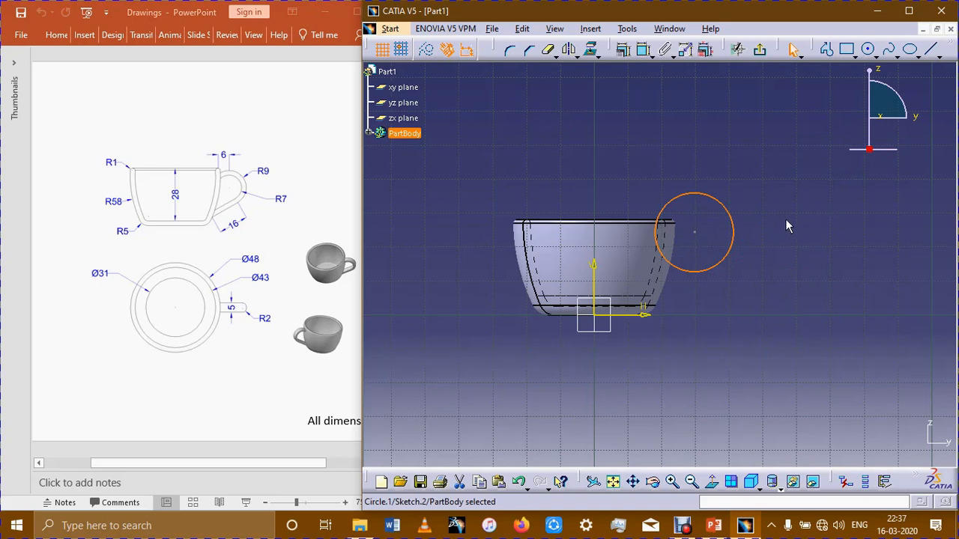
{"action": "key", "text": "ctrl+z"}
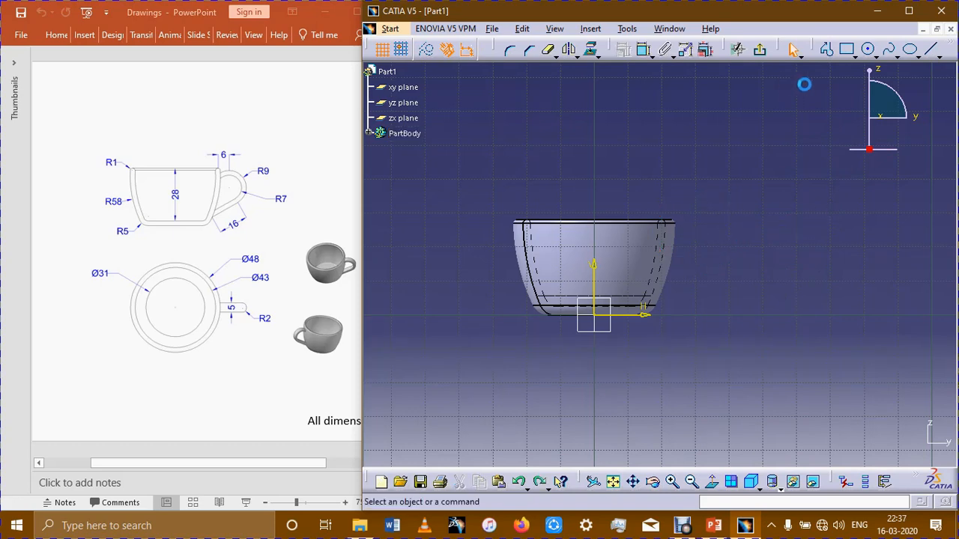
Draw a circle of 9 mm radius for the handle's outer edge, centred just outside the cup wall below the rim.
{"action": "left_click", "coordinate": [870, 51]}
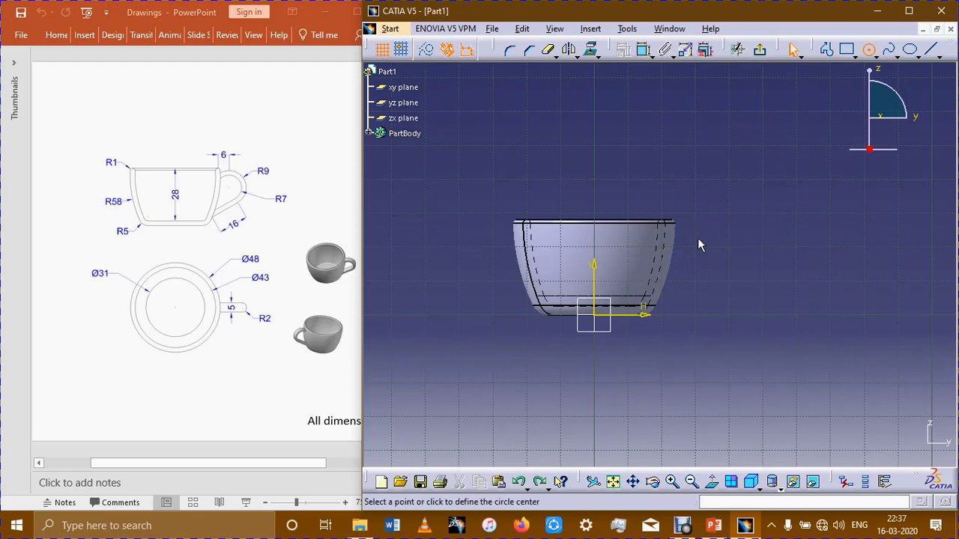
{"action": "left_click", "coordinate": [692, 238]}
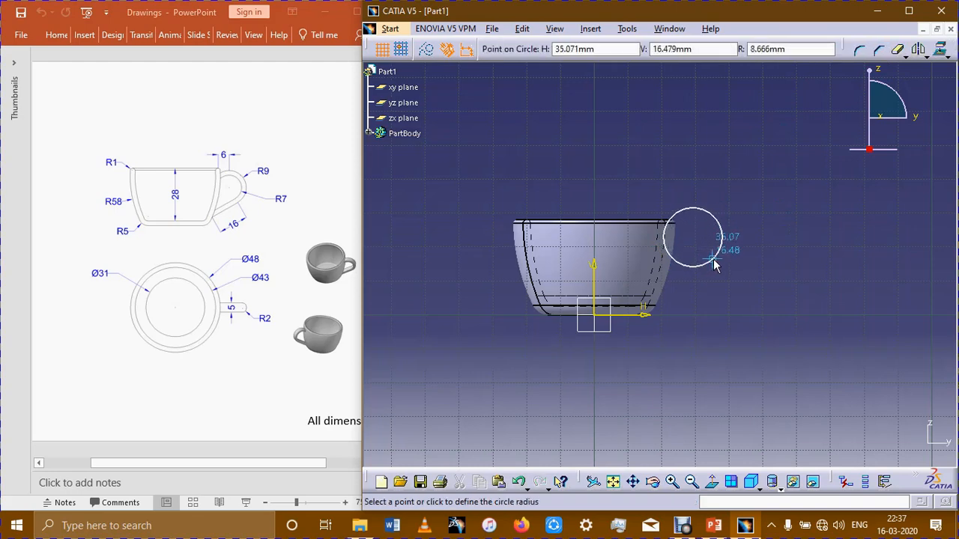
{"action": "key", "text": "Tab"}
{"action": "key", "text": "Tab"}
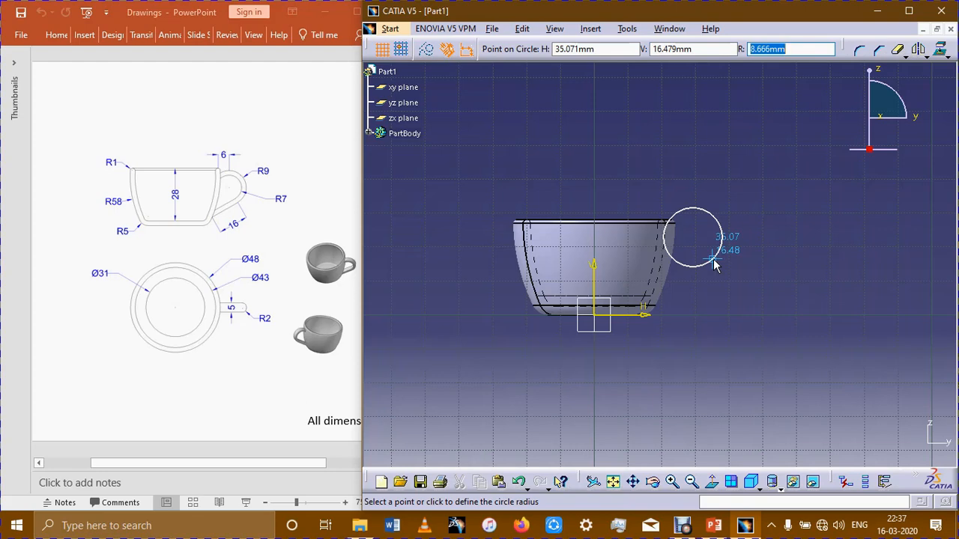
{"action": "type", "text": "9"}
{"action": "key", "text": "Return"}
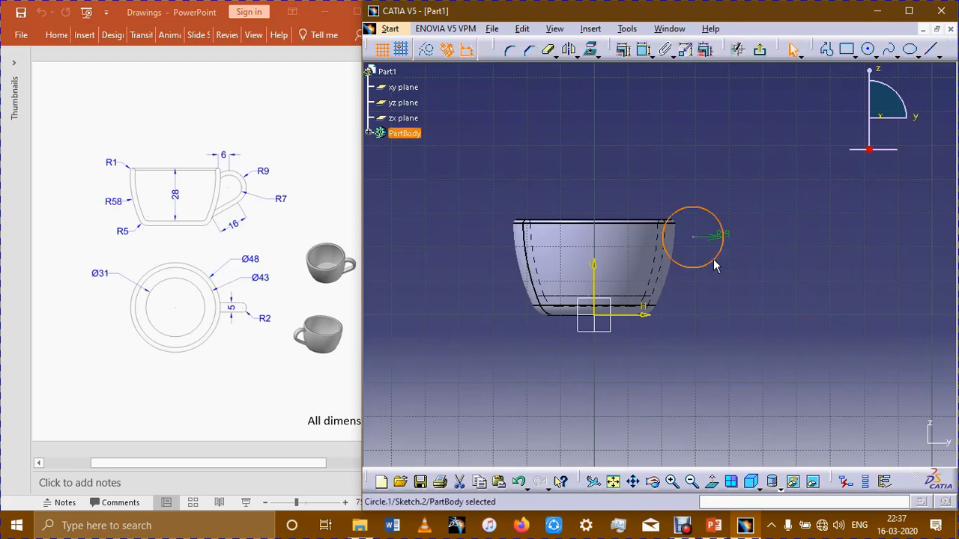
Draw a concentric circle of 7 mm radius inside the handle's outer circle.
{"action": "left_click", "coordinate": [869, 50]}
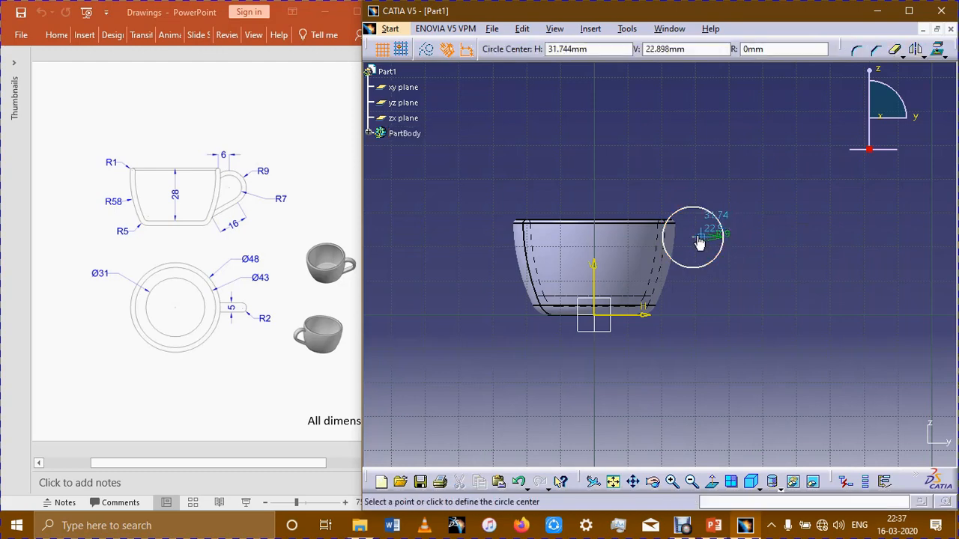
{"action": "left_click", "coordinate": [692, 238]}
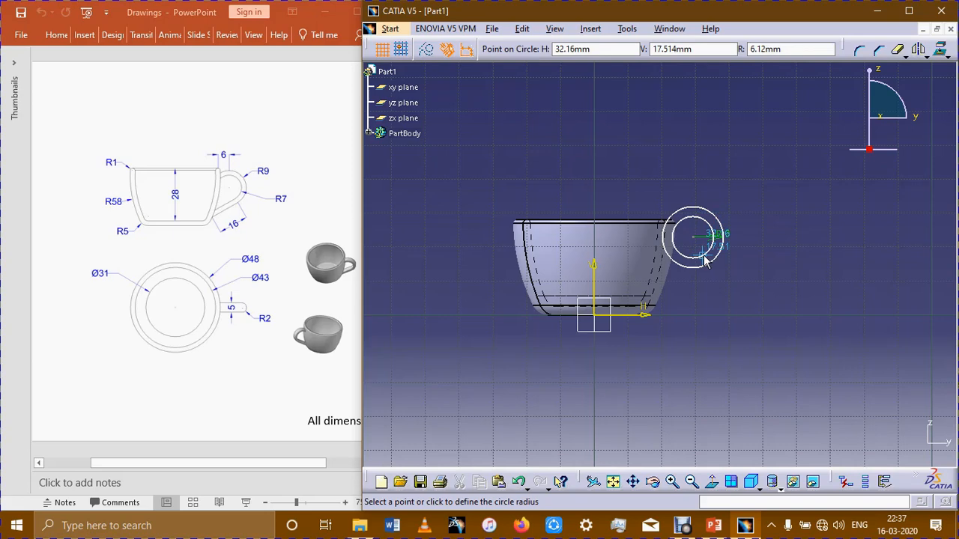
{"action": "key", "text": "Tab"}
{"action": "key", "text": "Tab"}
{"action": "key", "text": "Tab"}
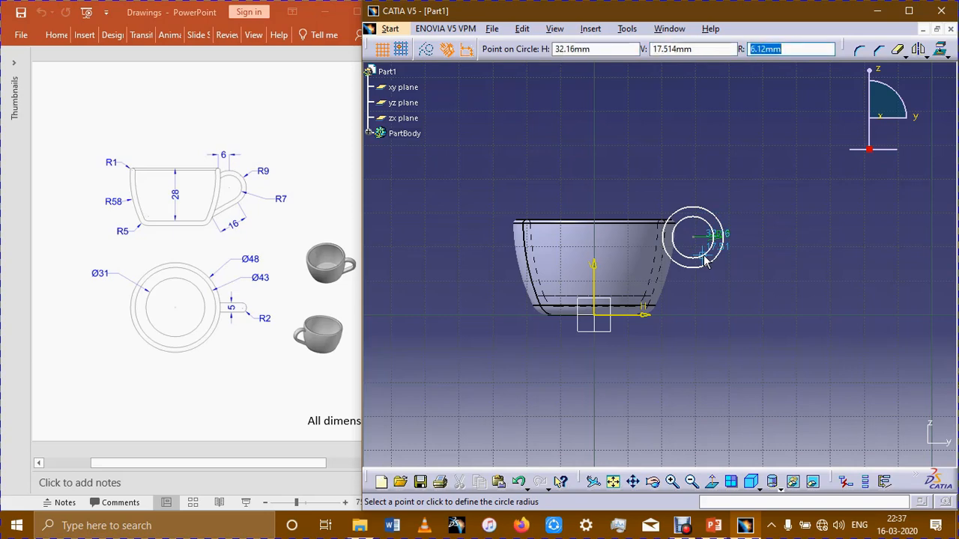
{"action": "type", "text": "5"}
{"action": "key", "text": "Return"}
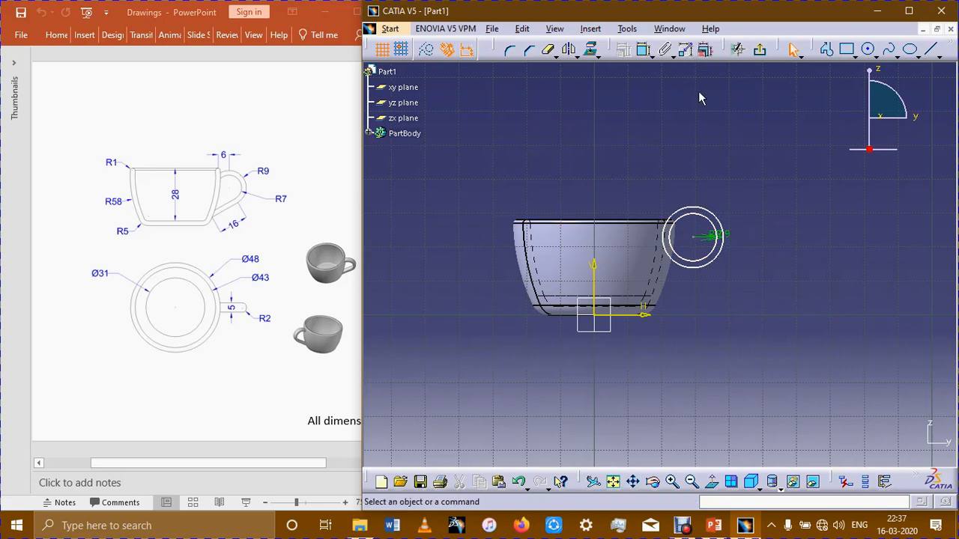
Project the cup's top rim edge onto the sketch and convert the projection to construction geometry.
{"action": "left_click", "coordinate": [596, 55]}
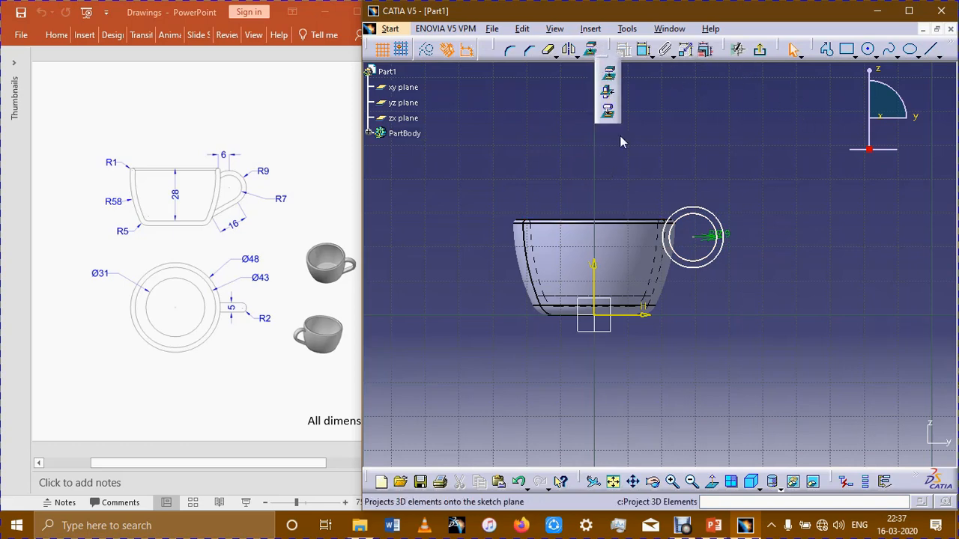
{"action": "left_click", "coordinate": [629, 221]}
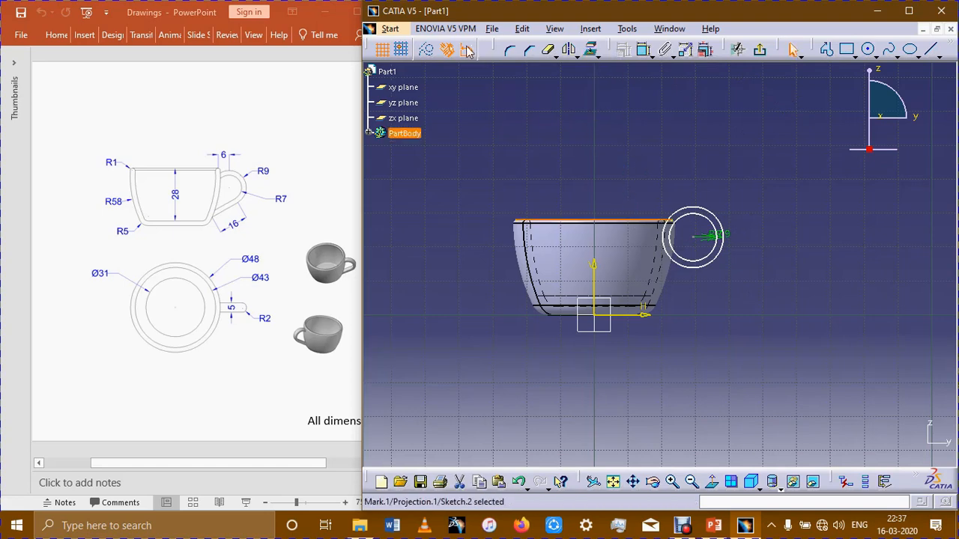
{"action": "key", "text": "t"}
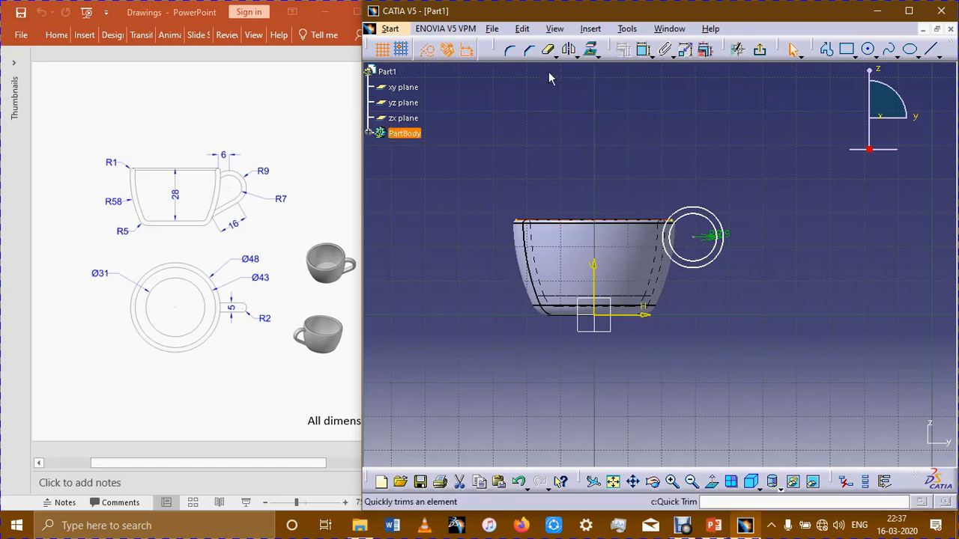
{"action": "key", "text": "Escape"}
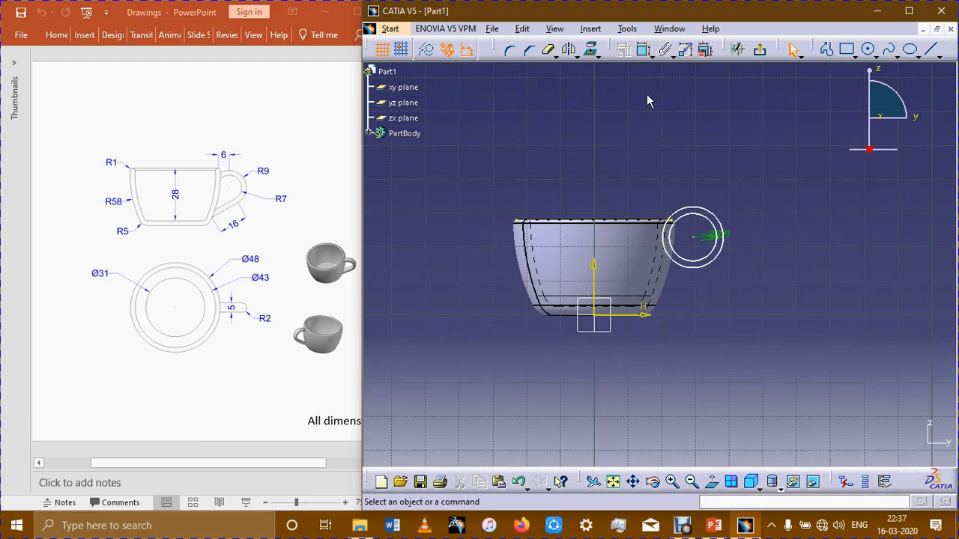
Constrain the horizontal distance between the circles' centre and the near end of the projected rim edge to 6 mm.
{"action": "left_click", "coordinate": [643, 50]}
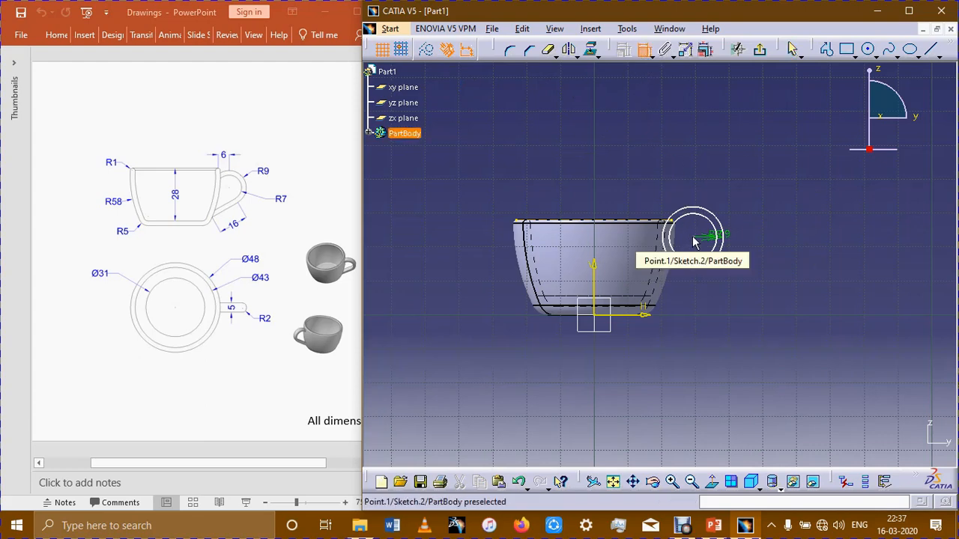
{"action": "left_click", "coordinate": [691, 234]}
{"action": "left_click", "coordinate": [680, 223]}
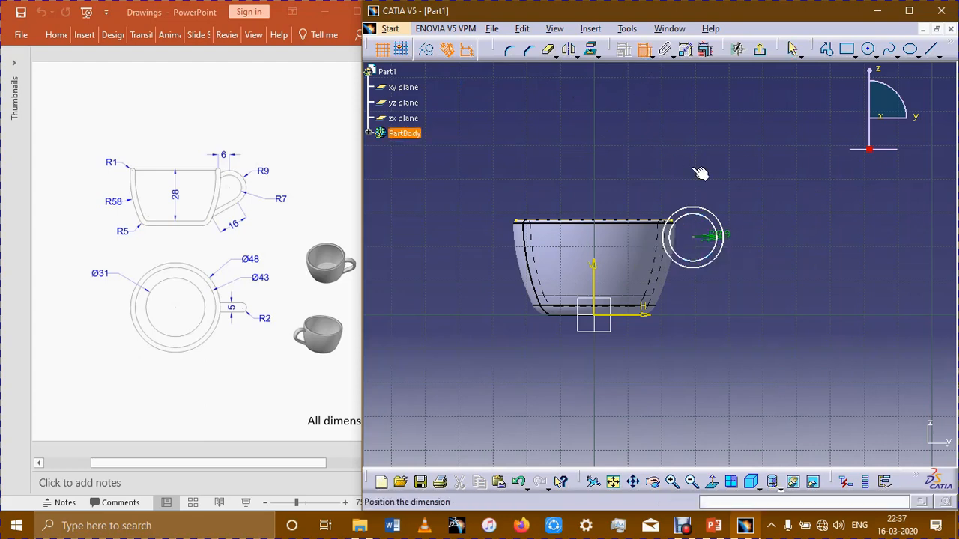
{"action": "right_click", "coordinate": [696, 143]}
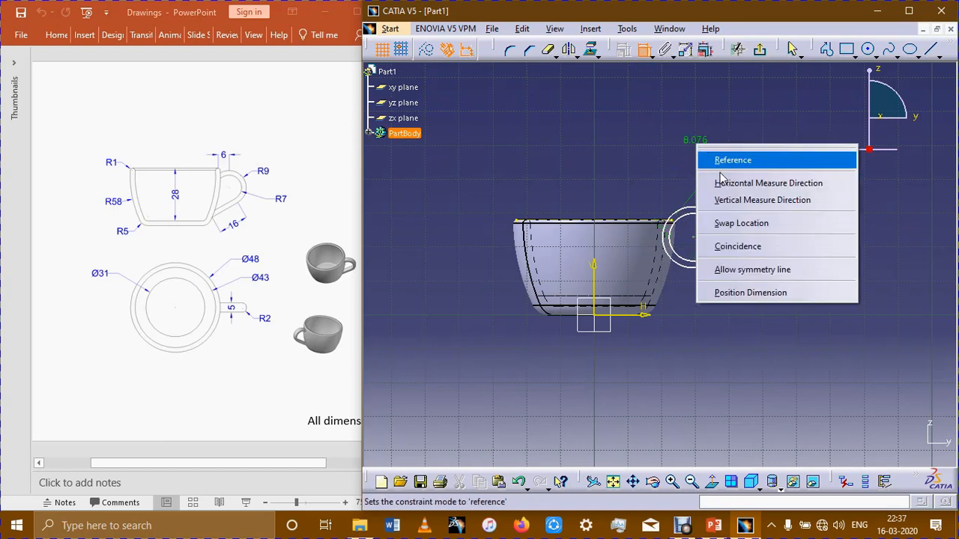
{"action": "left_click", "coordinate": [729, 184]}
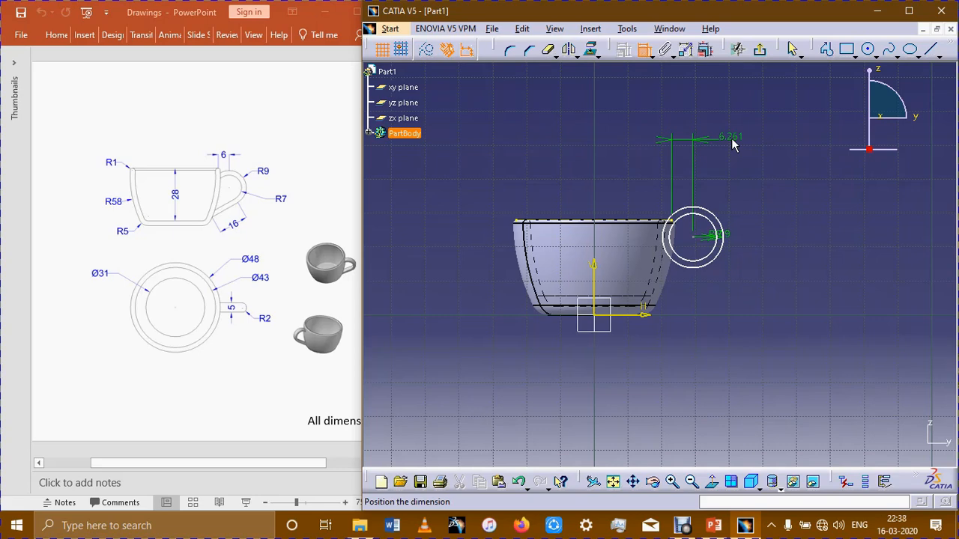
{"action": "left_click", "coordinate": [732, 145]}
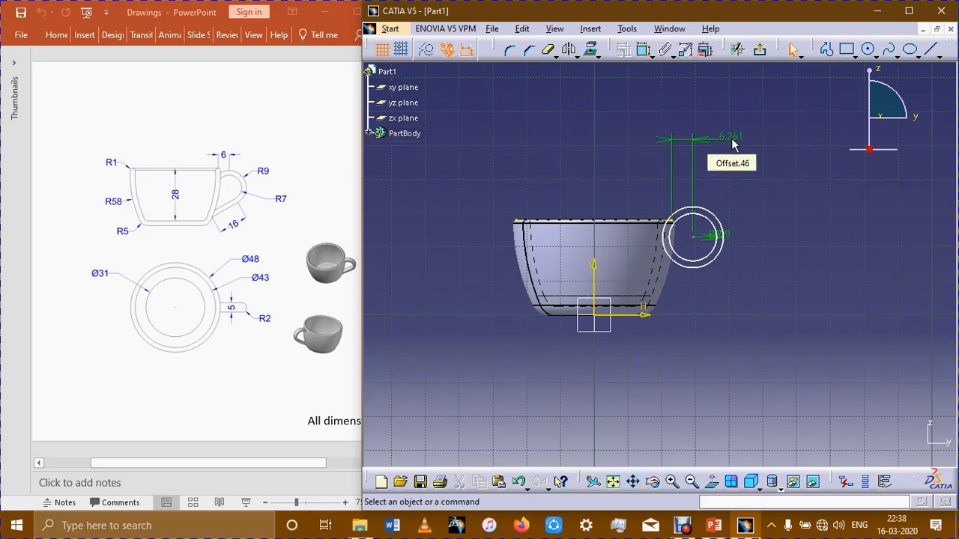
{"action": "double_click", "coordinate": [732, 144]}
{"action": "type", "text": "6"}
{"action": "key", "text": "Return"}
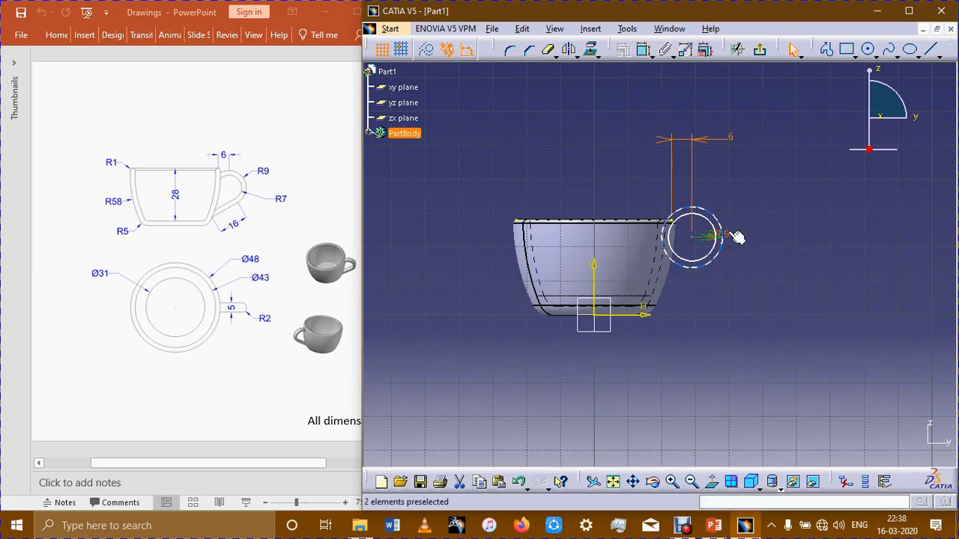
Reposition the R7 and R9 radius dimensions outside the circles so that they no longer overlap.
{"action": "mouse_move", "coordinate": [738, 238]}
{"action": "left_mouse_down"}
{"action": "mouse_move", "coordinate": [798, 233]}
{"action": "mouse_move", "coordinate": [733, 212]}
{"action": "mouse_move", "coordinate": [758, 261]}
{"action": "mouse_move", "coordinate": [723, 235]}
{"action": "left_mouse_up"}
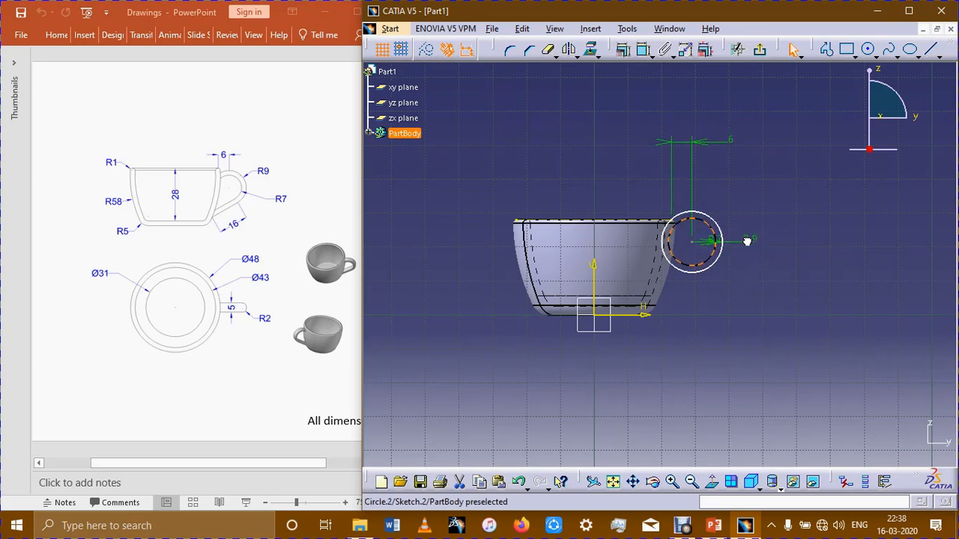
{"action": "left_click", "coordinate": [727, 238]}
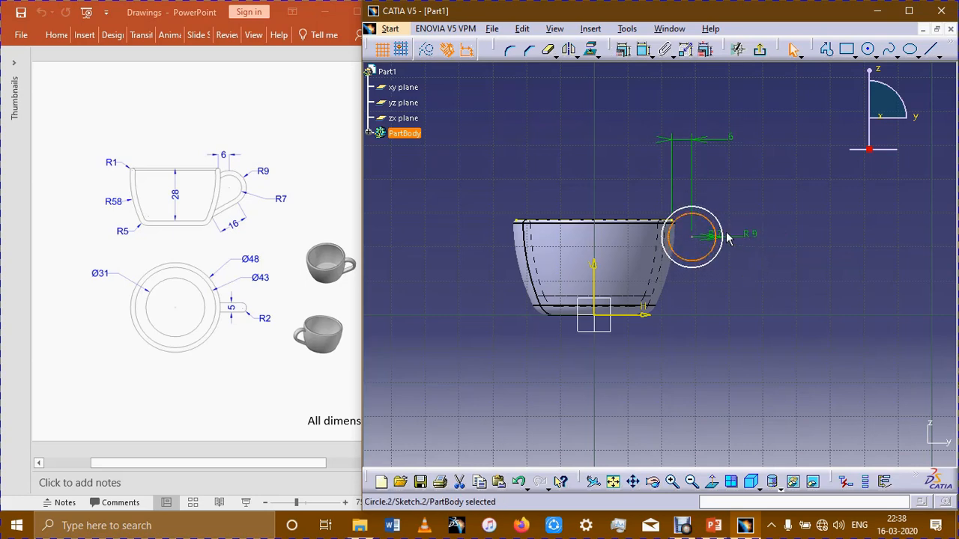
{"action": "left_click", "coordinate": [739, 271]}
{"action": "mouse_move", "coordinate": [715, 235]}
{"action": "left_mouse_down"}
{"action": "mouse_move", "coordinate": [743, 265]}
{"action": "mouse_move", "coordinate": [734, 261]}
{"action": "mouse_move", "coordinate": [741, 237]}
{"action": "left_mouse_up"}
{"action": "left_click", "coordinate": [766, 326]}
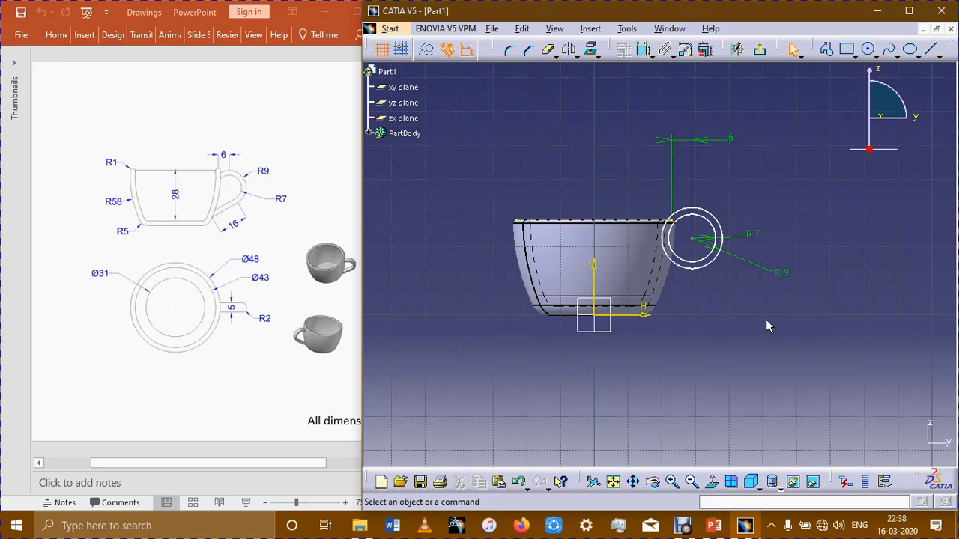
Project the cup's lower outer edge, just above the base, onto the sketch as construction geometry.
{"action": "left_click", "coordinate": [659, 313]}
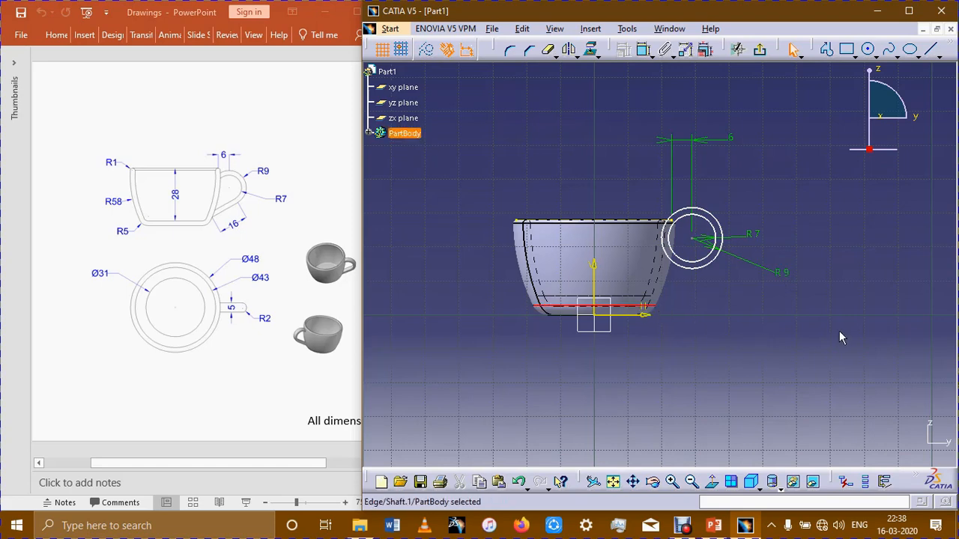
{"action": "left_click", "coordinate": [591, 49]}
{"action": "left_click", "coordinate": [427, 49]}
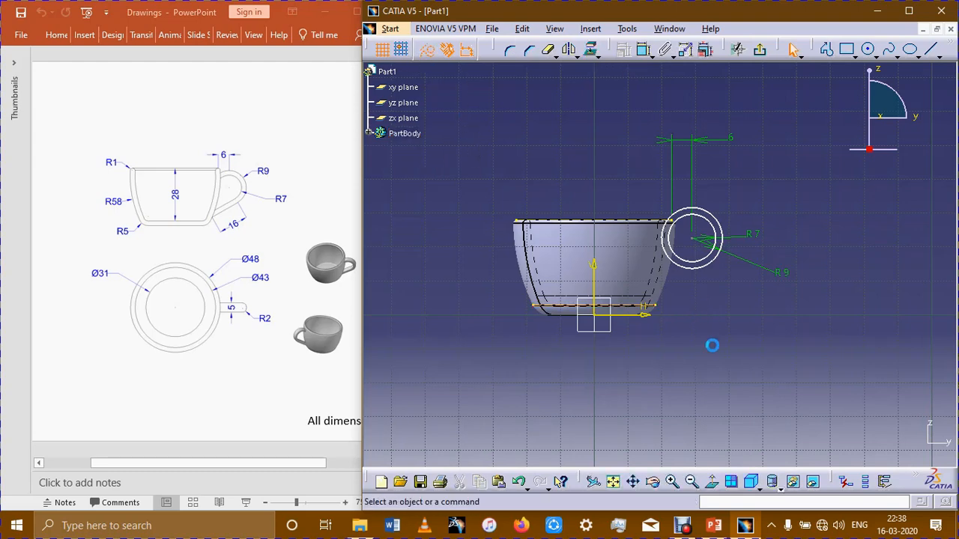
Draw a standard line from the handle-side end of the projected lower edge, tangent to the outer circle and extending past it.
{"action": "left_click", "coordinate": [932, 52]}
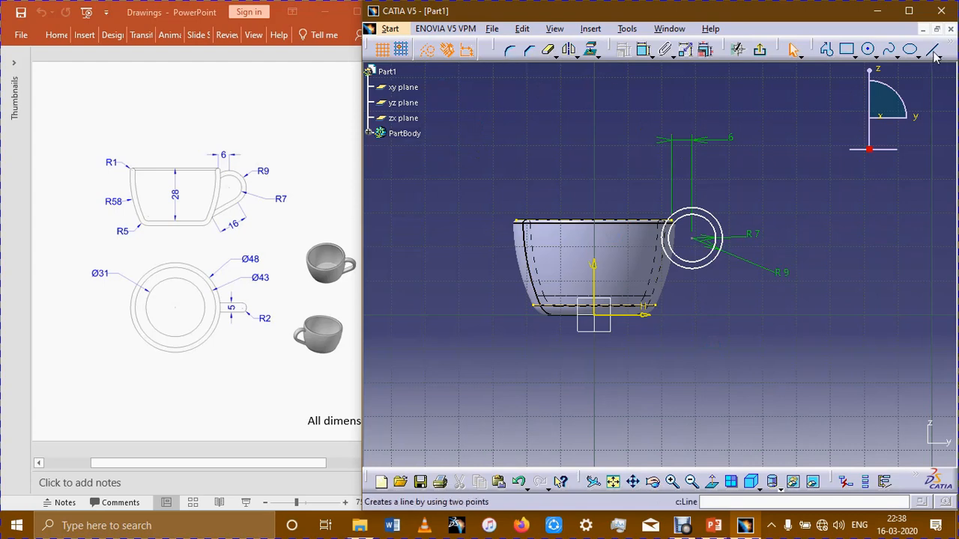
{"action": "left_click", "coordinate": [656, 305]}
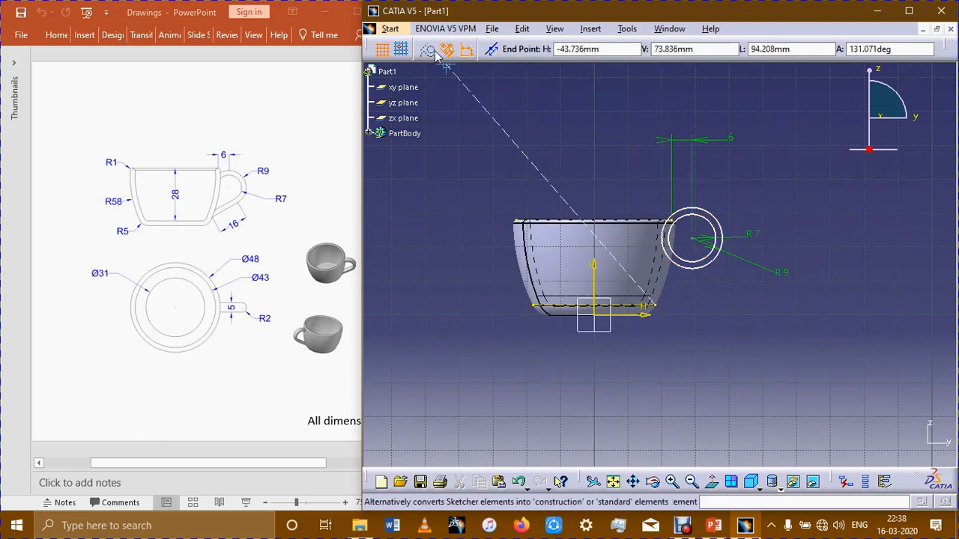
{"action": "left_click", "coordinate": [732, 251]}
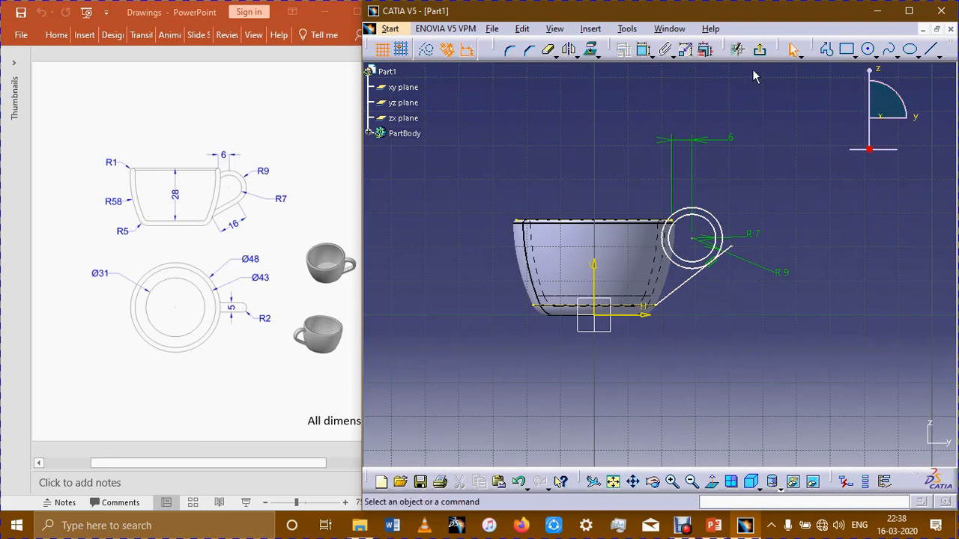
Try to trim the tangent line and the outer circle against each other, and undo the attempt.
{"action": "left_click", "coordinate": [557, 54]}
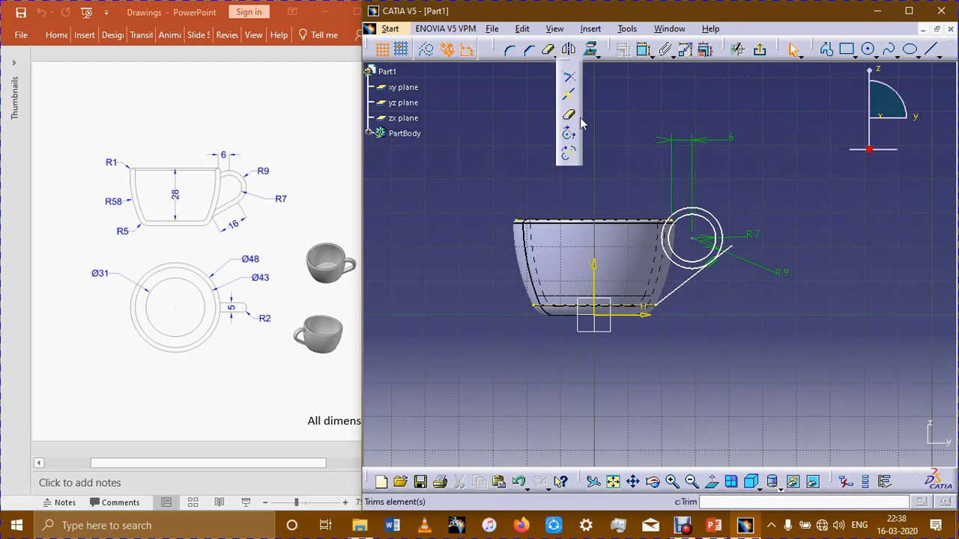
{"action": "left_click", "coordinate": [569, 78]}
{"action": "left_click", "coordinate": [717, 267]}
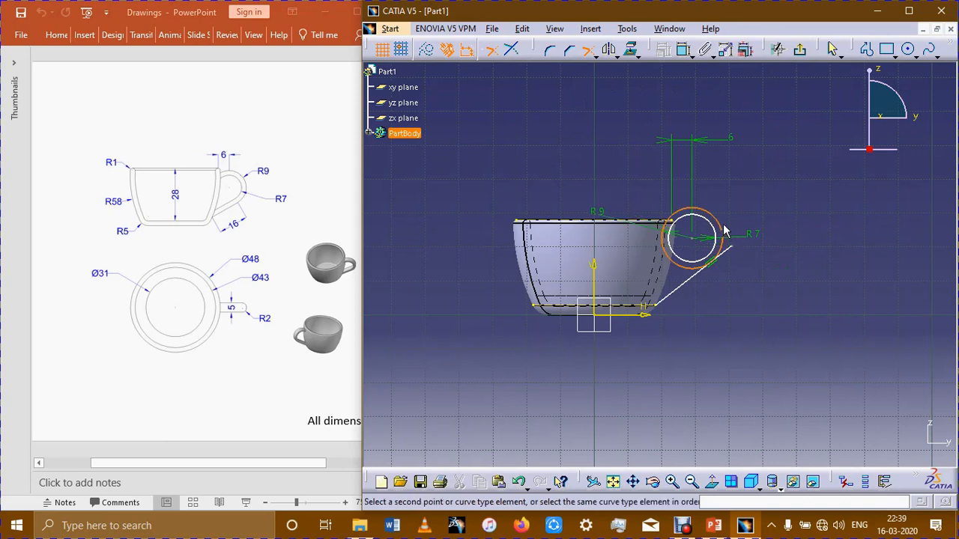
{"action": "left_click", "coordinate": [725, 254]}
{"action": "key", "text": "ctrl+z"}
Remove the part of the line extending beyond the outer circle with Quick Trim.
{"action": "left_click", "coordinate": [554, 53]}
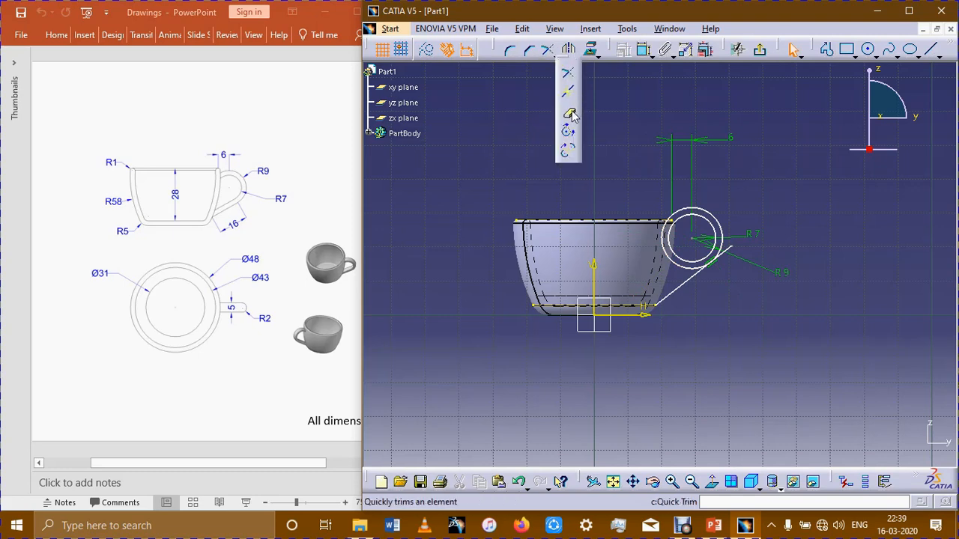
{"action": "left_click", "coordinate": [573, 114]}
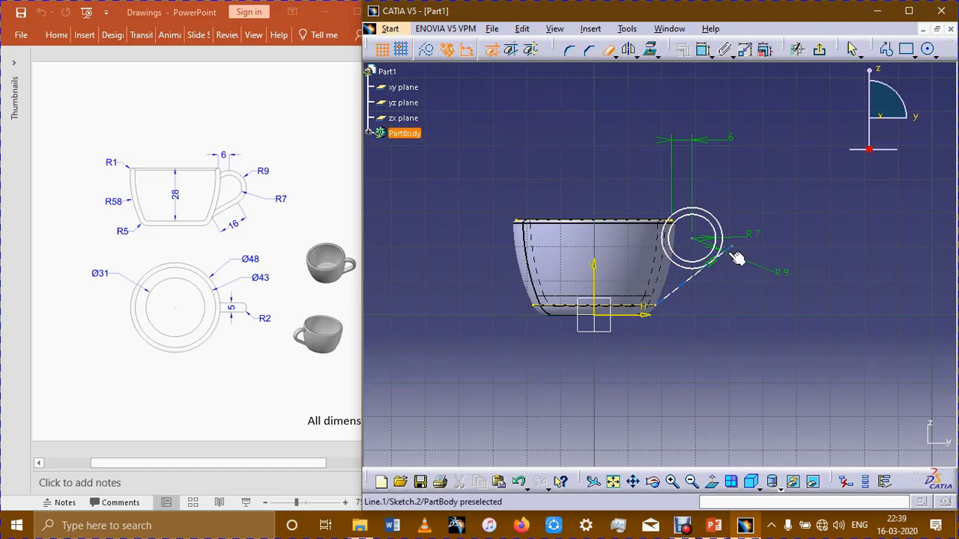
{"action": "left_click", "coordinate": [734, 254]}
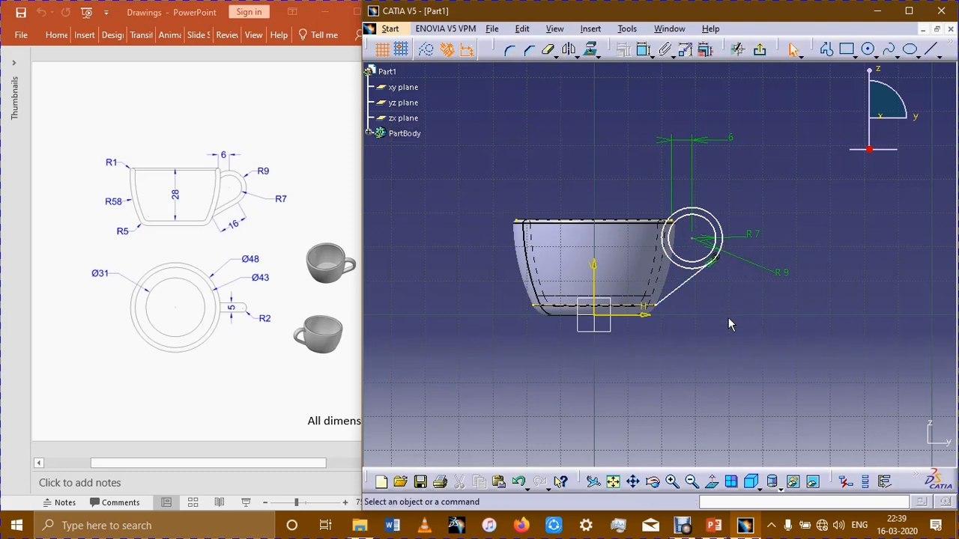
Dimension the length of the line tangent to the outer handle circle and set it to 16 mm.
{"action": "left_click", "coordinate": [827, 49]}
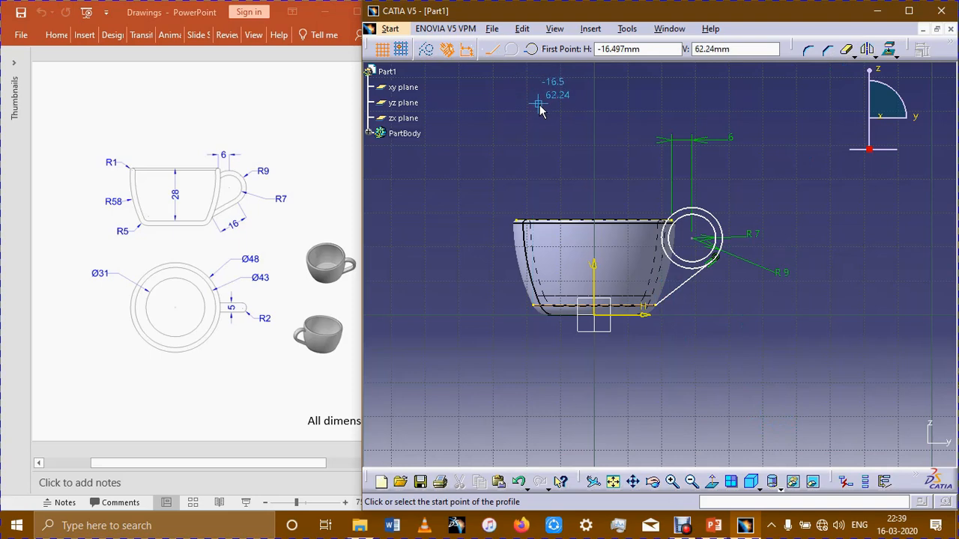
{"action": "key", "text": "Escape"}
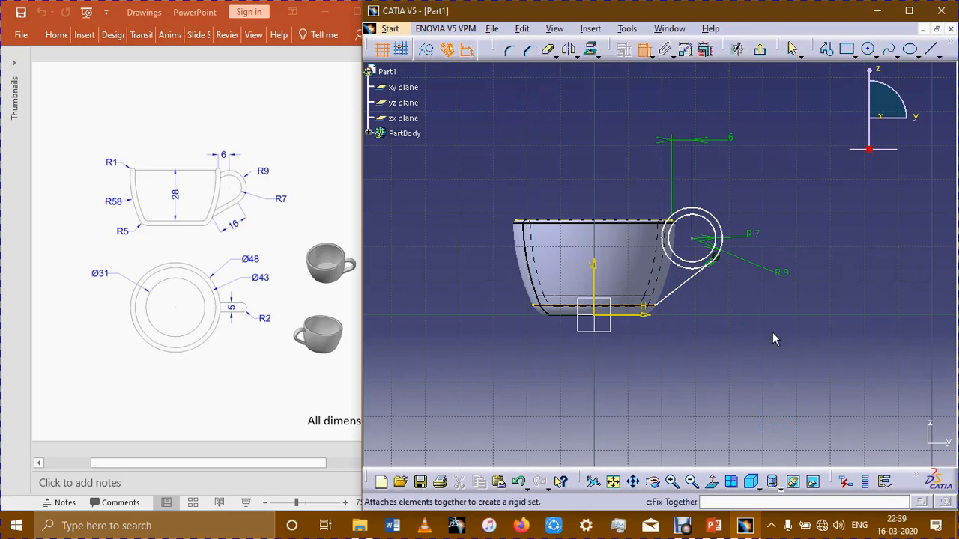
{"action": "left_click", "coordinate": [683, 283]}
{"action": "left_click", "coordinate": [706, 314]}
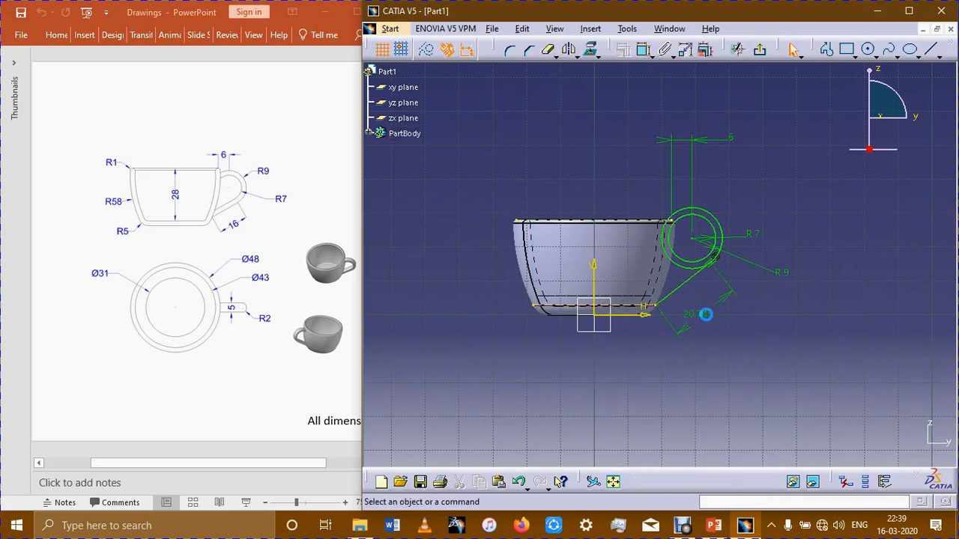
{"action": "double_click", "coordinate": [712, 317]}
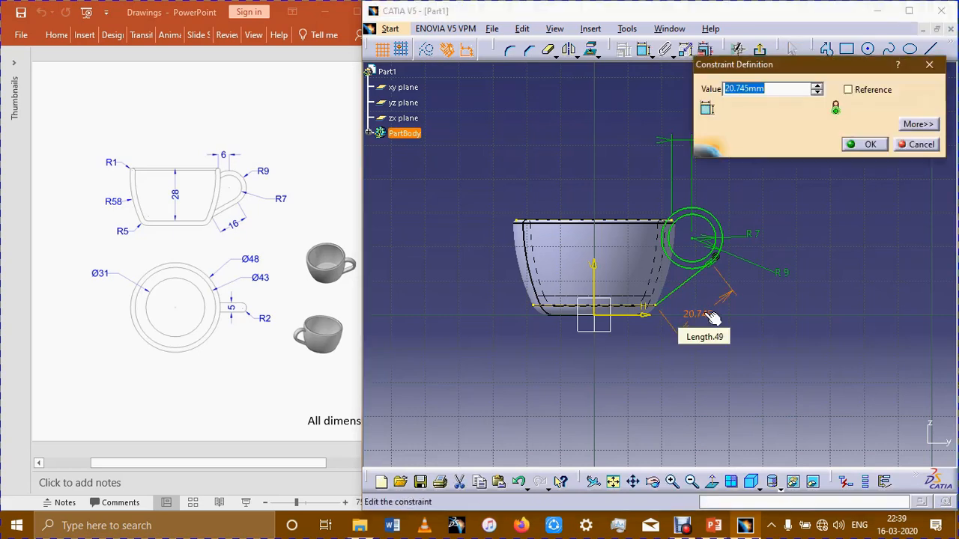
{"action": "type", "text": "16"}
{"action": "key", "text": "Return"}
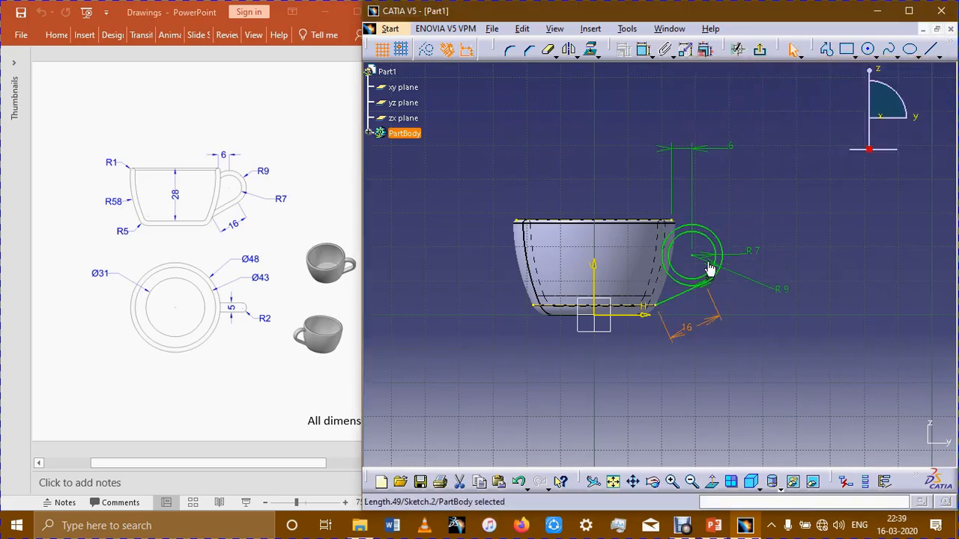
{"action": "left_click", "coordinate": [758, 383]}
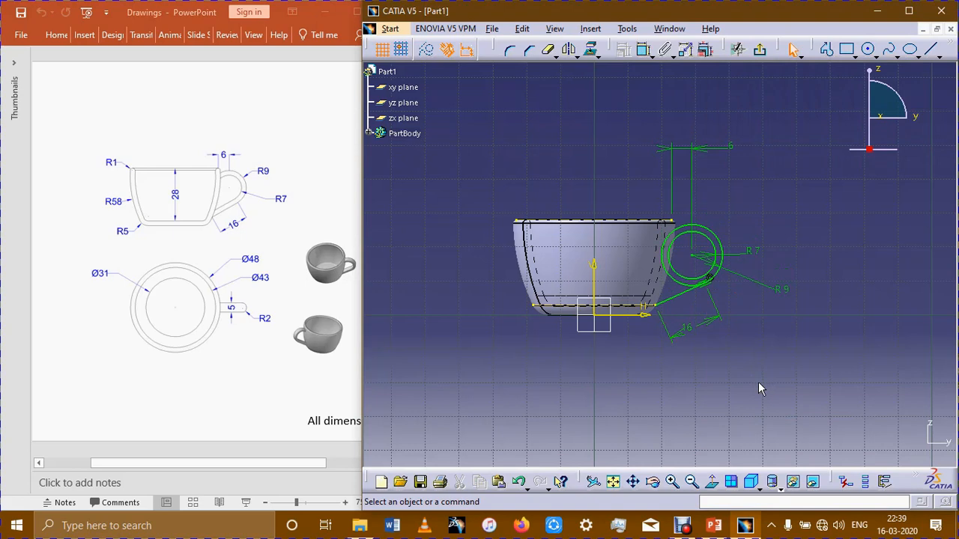
Draw a long diagonal line from beyond the outer handle circle, across both circles, to below the cup's base.
{"action": "left_click", "coordinate": [932, 50]}
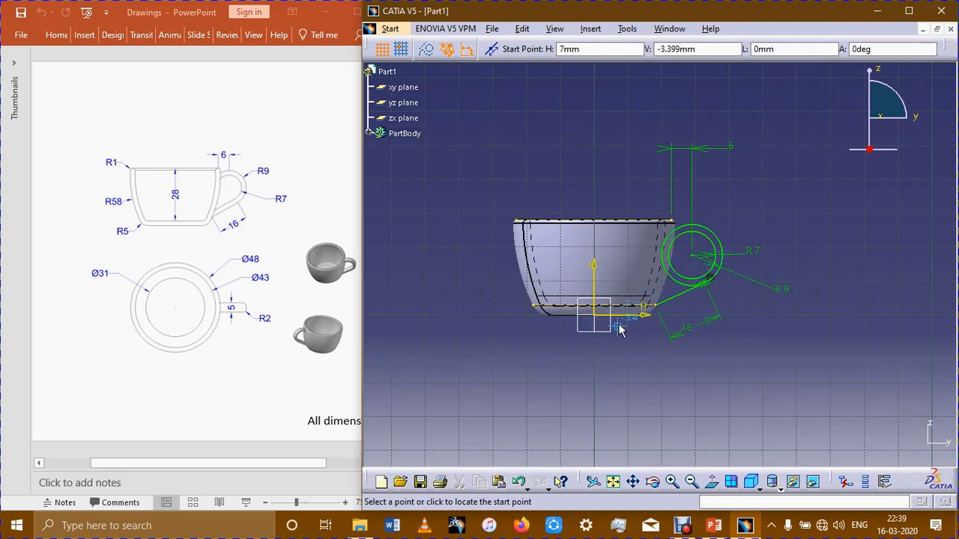
{"action": "left_click", "coordinate": [743, 263]}
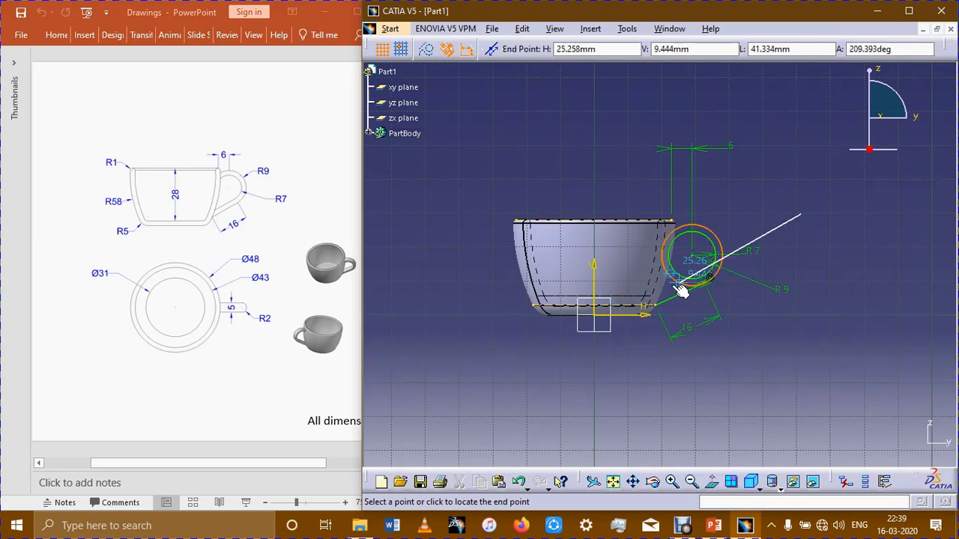
{"action": "left_click", "coordinate": [579, 356]}
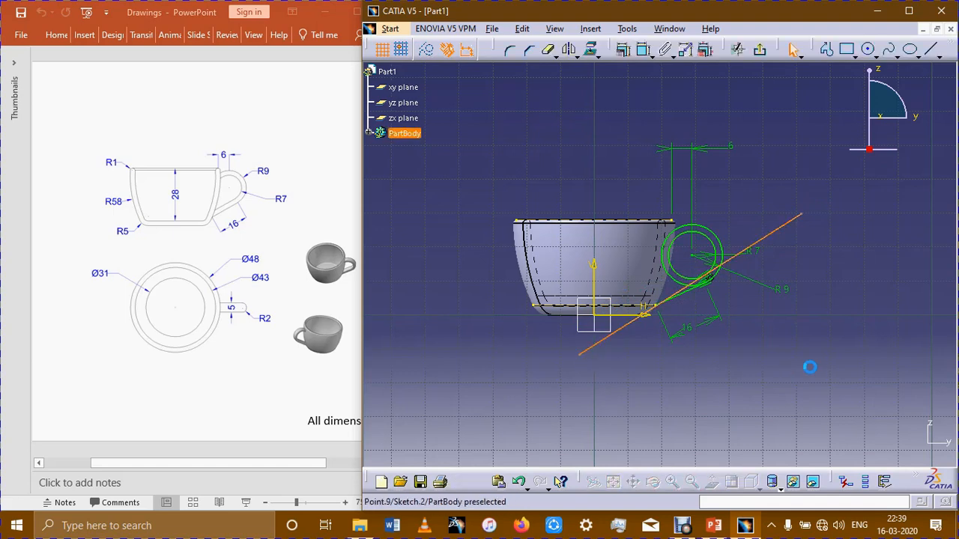
Constrain the long diagonal line parallel to the 16 mm tangent line.
{"action": "middle_click_drag", "start_coordinate": [810, 367], "coordinate": [822, 299]}
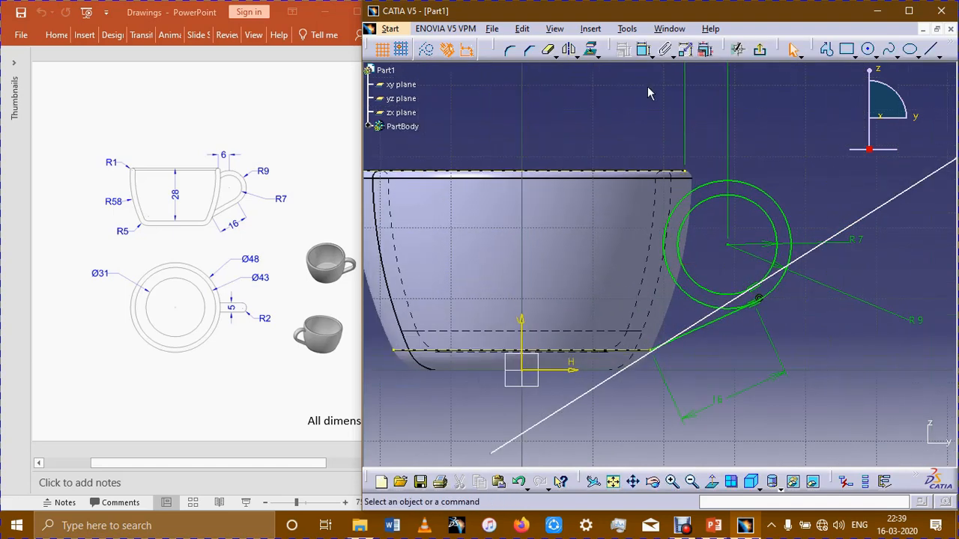
{"action": "left_click", "coordinate": [643, 50]}
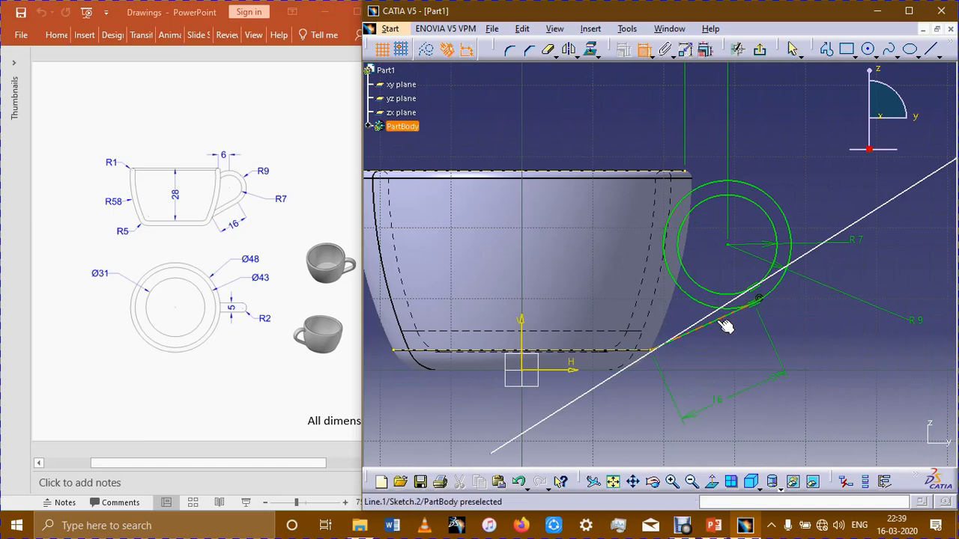
{"action": "left_click", "coordinate": [725, 322]}
{"action": "left_click", "coordinate": [723, 325]}
{"action": "right_click", "coordinate": [695, 348]}
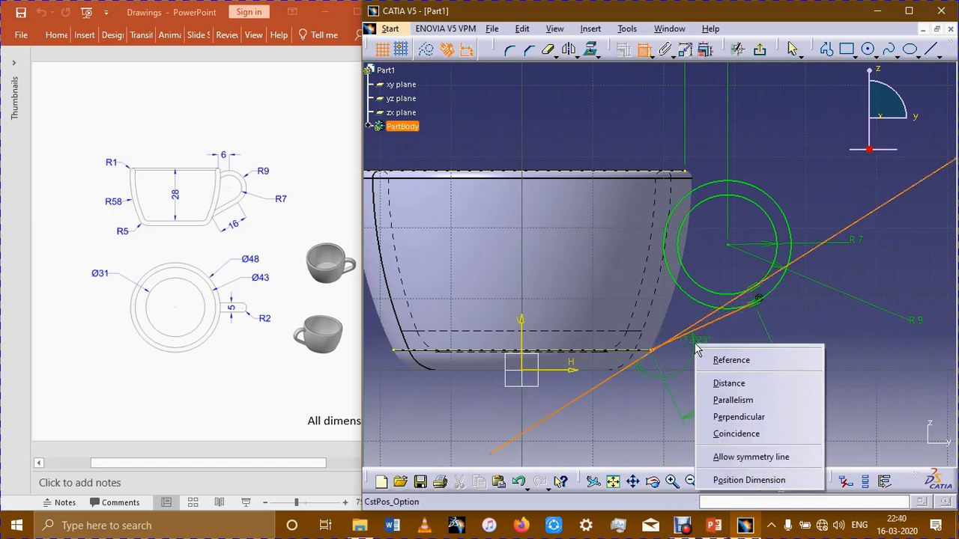
{"action": "left_click", "coordinate": [738, 401]}
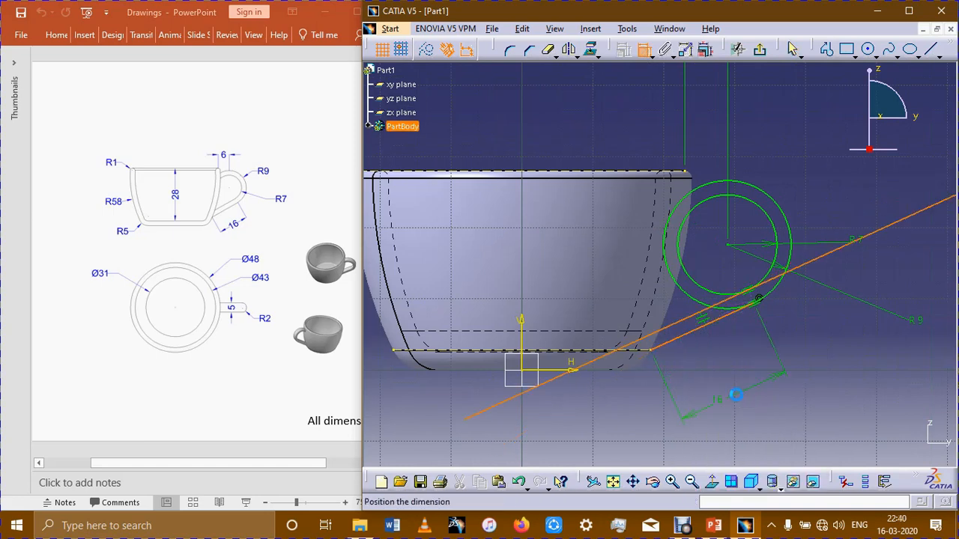
{"action": "middle_click_drag", "start_coordinate": [852, 370], "coordinate": [849, 403], "text": "ctrl"}
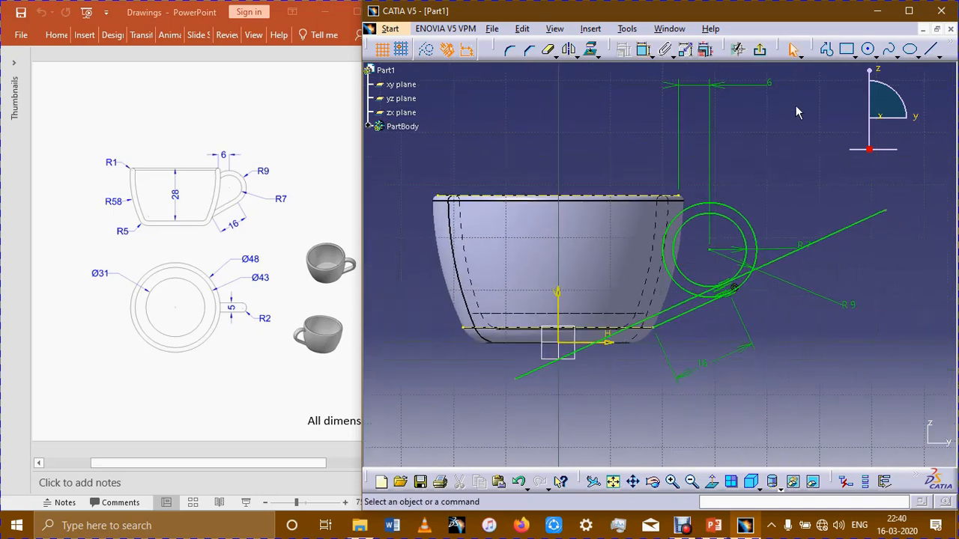
Quick Trim the long parallel line so that it runs only from the inner circle to the projected lower edge.
{"action": "left_click", "coordinate": [548, 49]}
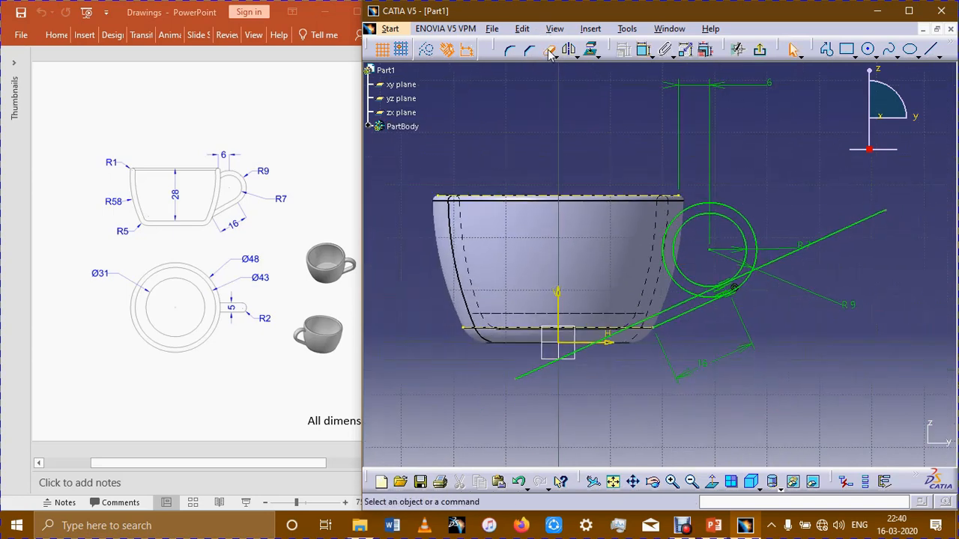
{"action": "left_click", "coordinate": [796, 256]}
{"action": "middle_click_drag", "start_coordinate": [798, 294], "coordinate": [834, 274], "text": "ctrl"}
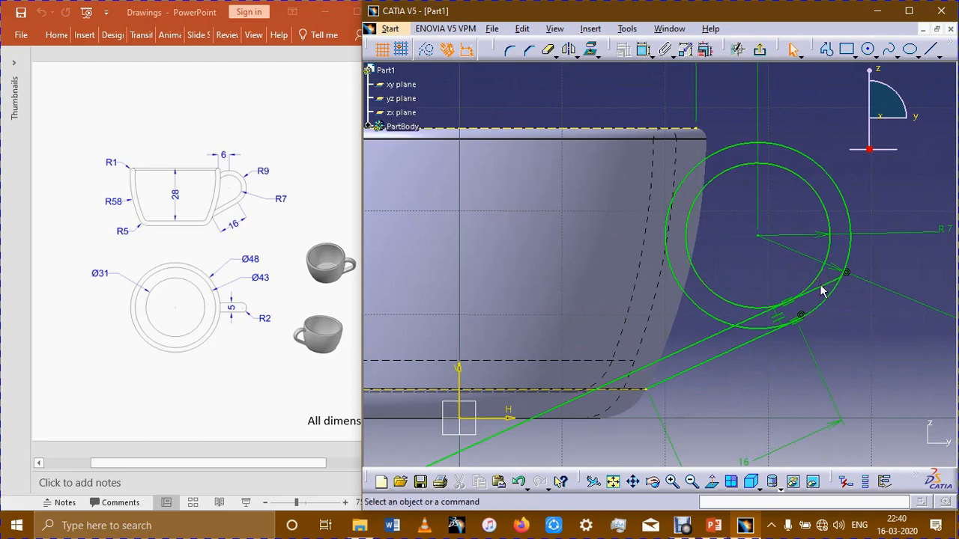
{"action": "left_click", "coordinate": [550, 49]}
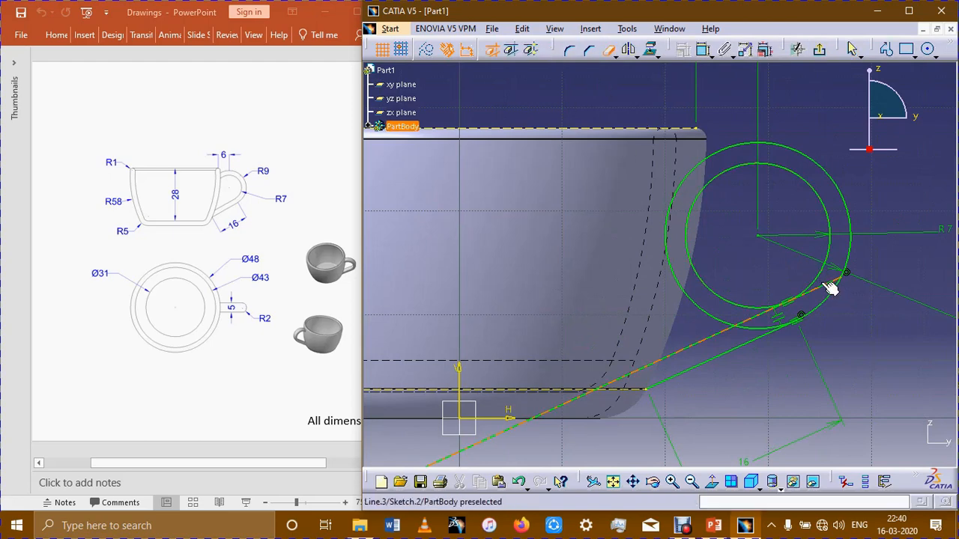
{"action": "left_click", "coordinate": [832, 284]}
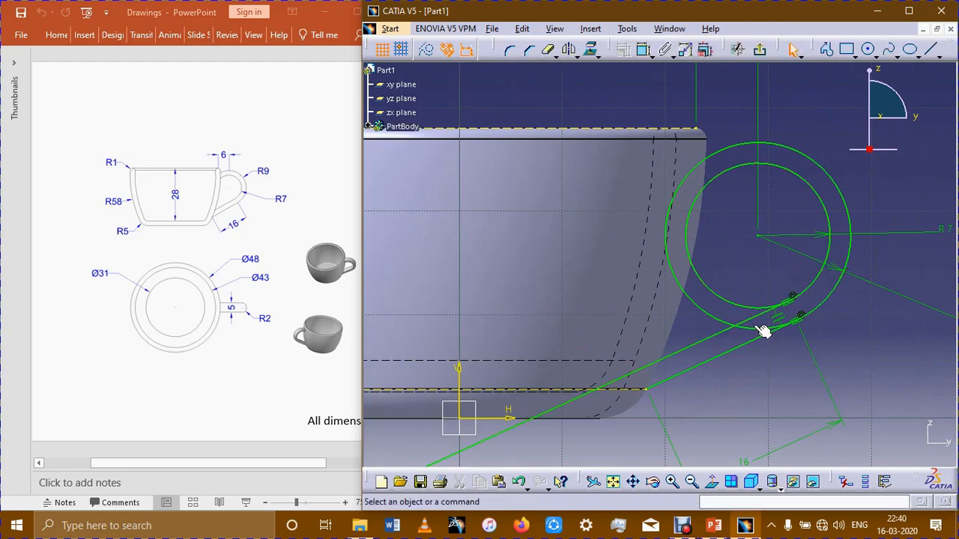
{"action": "left_click", "coordinate": [571, 403]}
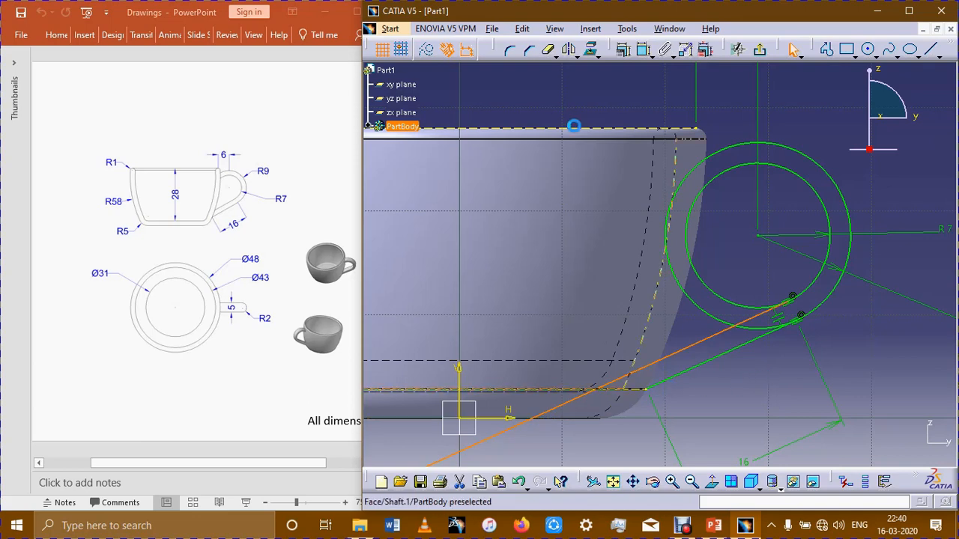
{"action": "left_click", "coordinate": [549, 50]}
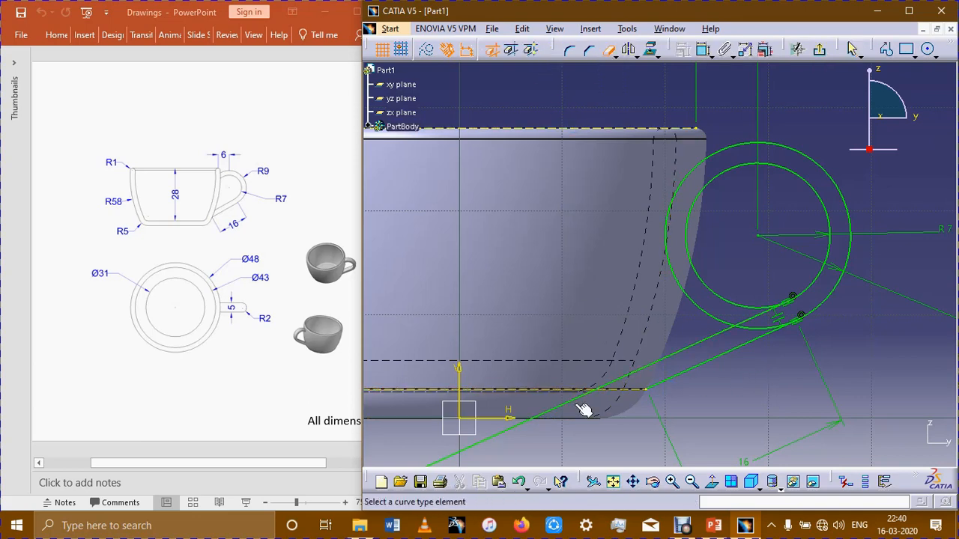
{"action": "left_click", "coordinate": [554, 409]}
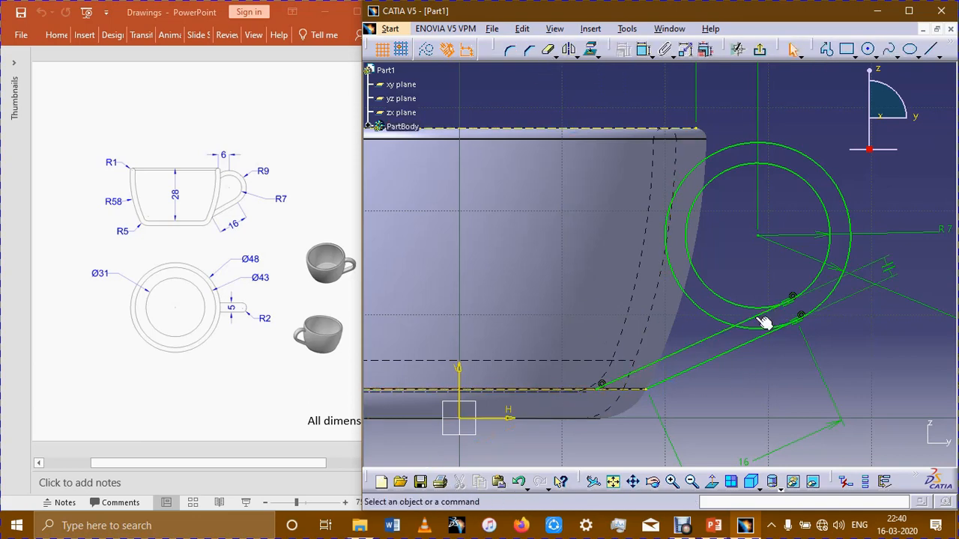
Remove the short arc of the outer circle lying between the two parallel lines with Quick Trim.
{"action": "left_click", "coordinate": [759, 331]}
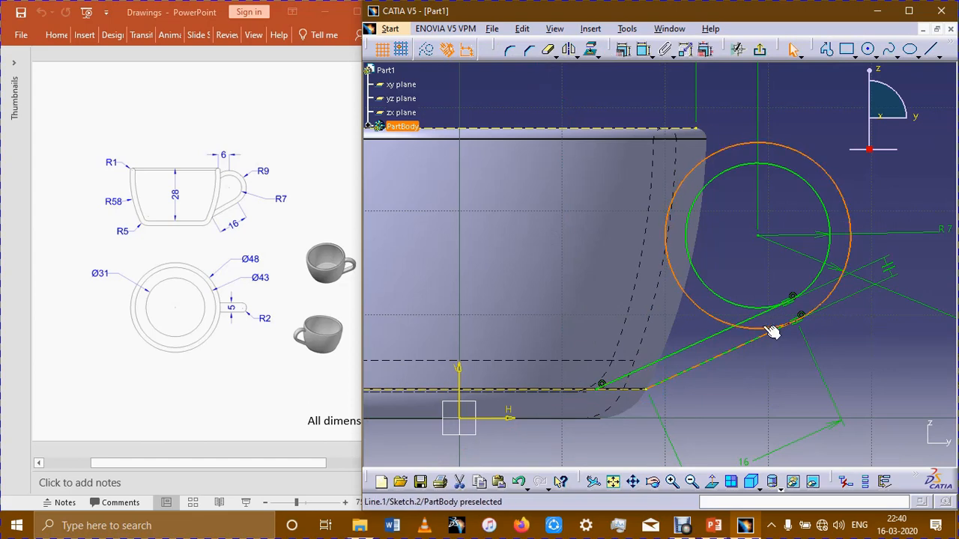
{"action": "left_click", "coordinate": [550, 53]}
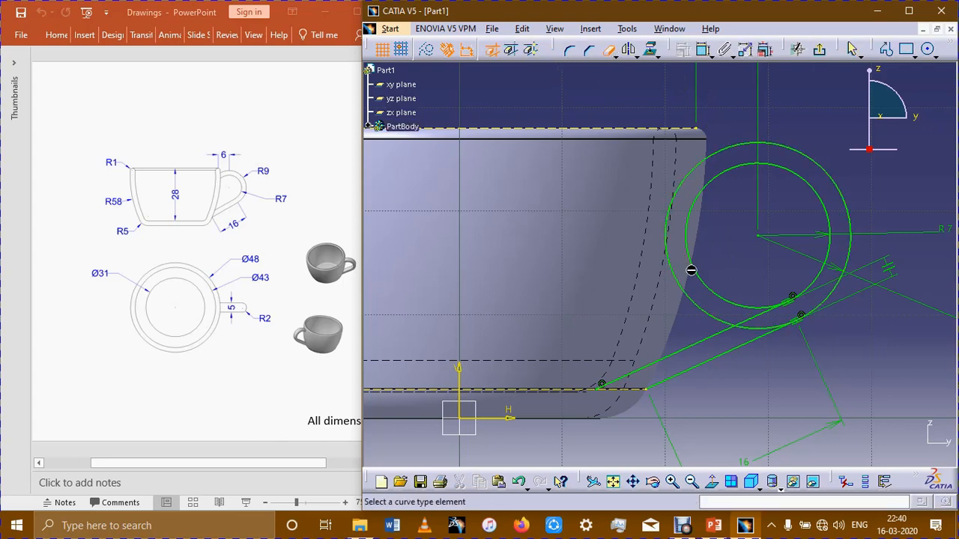
{"action": "left_click", "coordinate": [747, 333]}
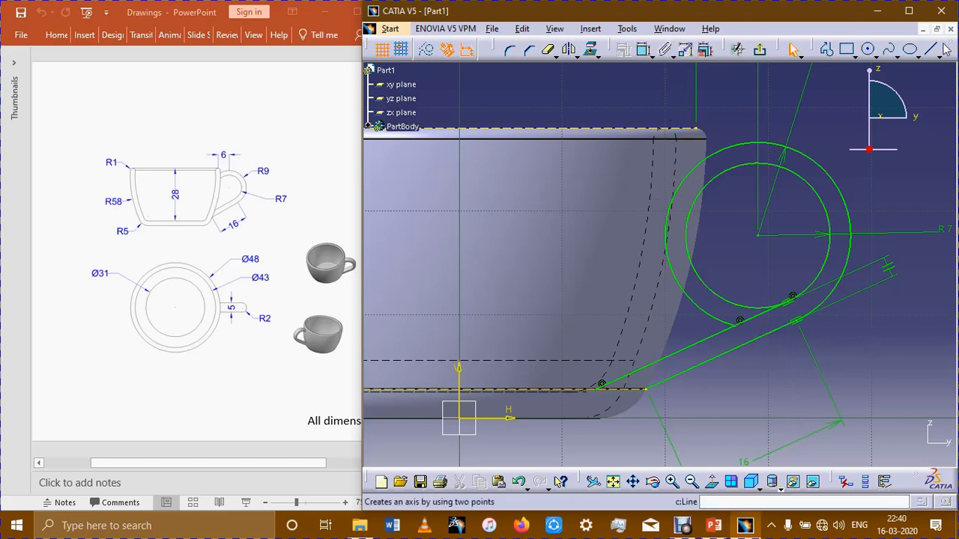
Draw a short vertical line inside the cup wall just below the rim, joining the outer circle to the inner circle.
{"action": "left_click", "coordinate": [909, 49]}
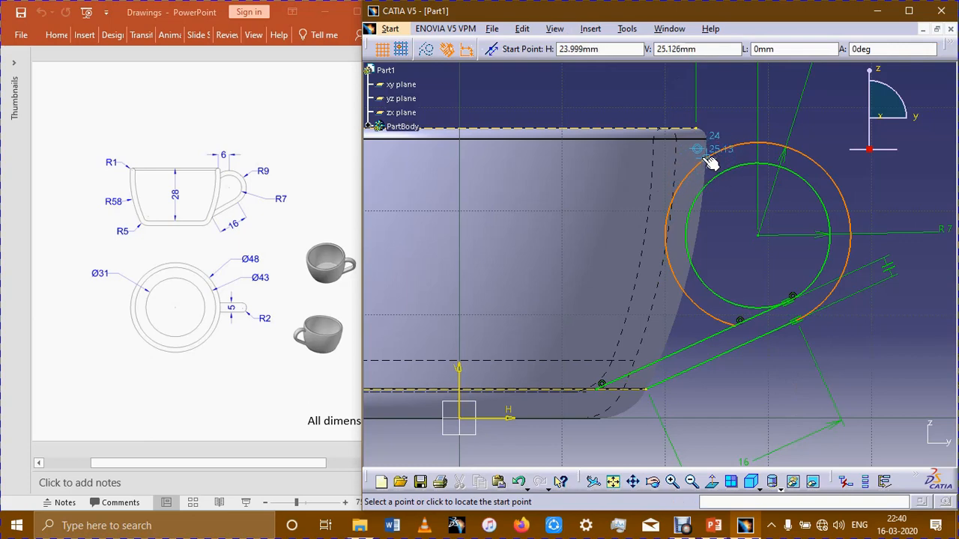
{"action": "left_click", "coordinate": [697, 164]}
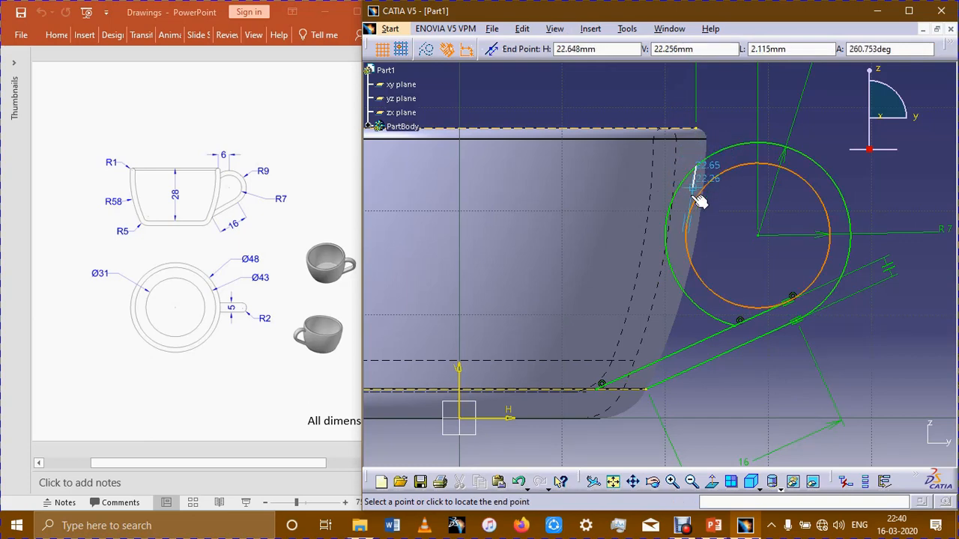
{"action": "left_click", "coordinate": [701, 199]}
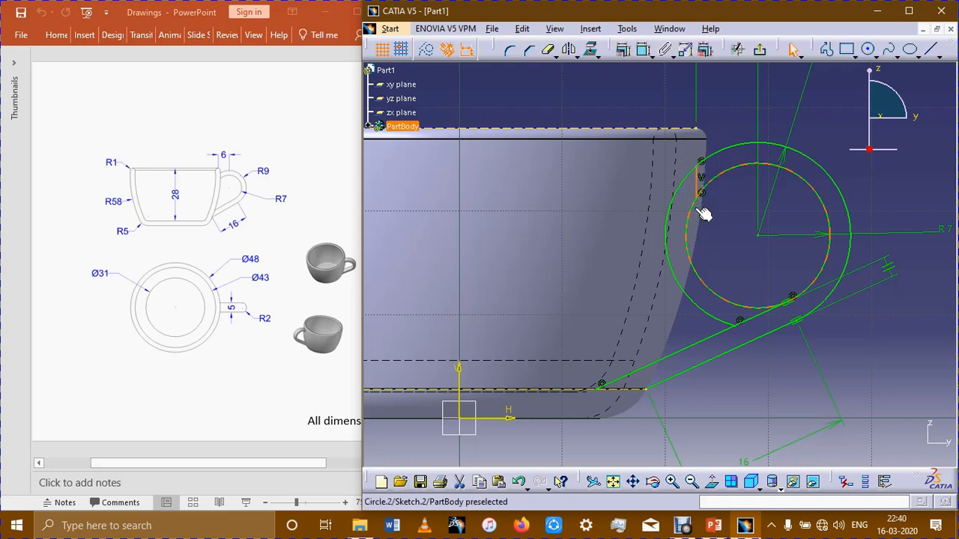
Quick Trim the cup-side arcs of the outer and inner circles between the short vertical line and the upper parallel line.
{"action": "left_click", "coordinate": [548, 49]}
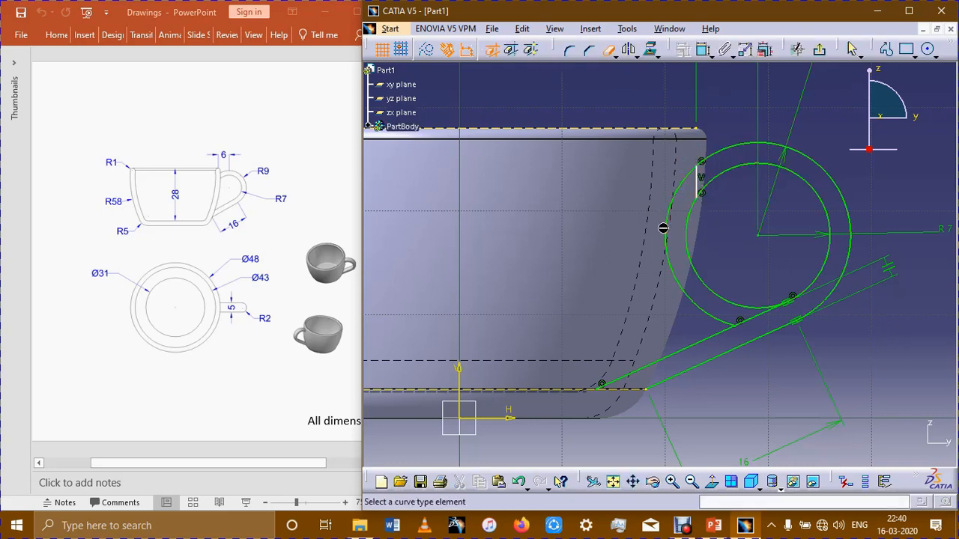
{"action": "left_click", "coordinate": [667, 229]}
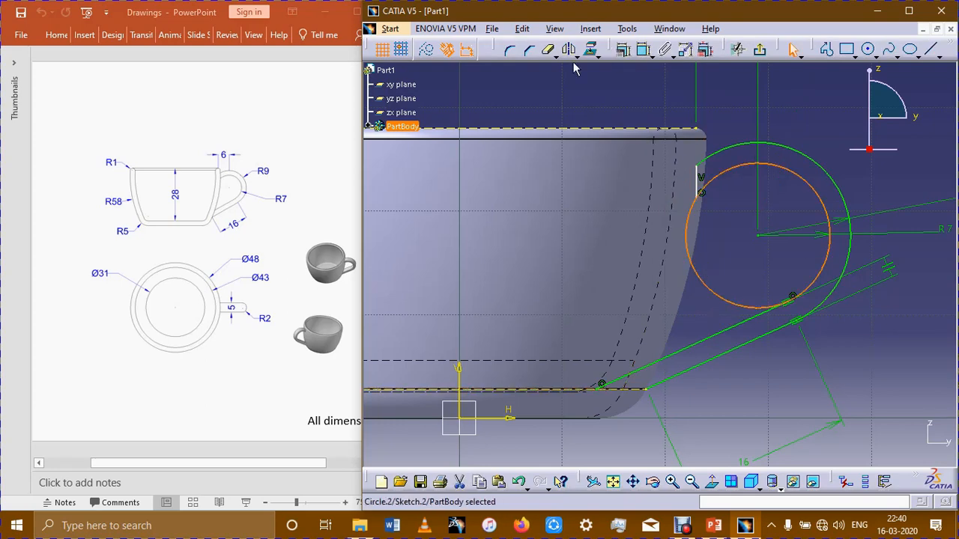
{"action": "left_click", "coordinate": [549, 50]}
{"action": "left_click", "coordinate": [697, 271]}
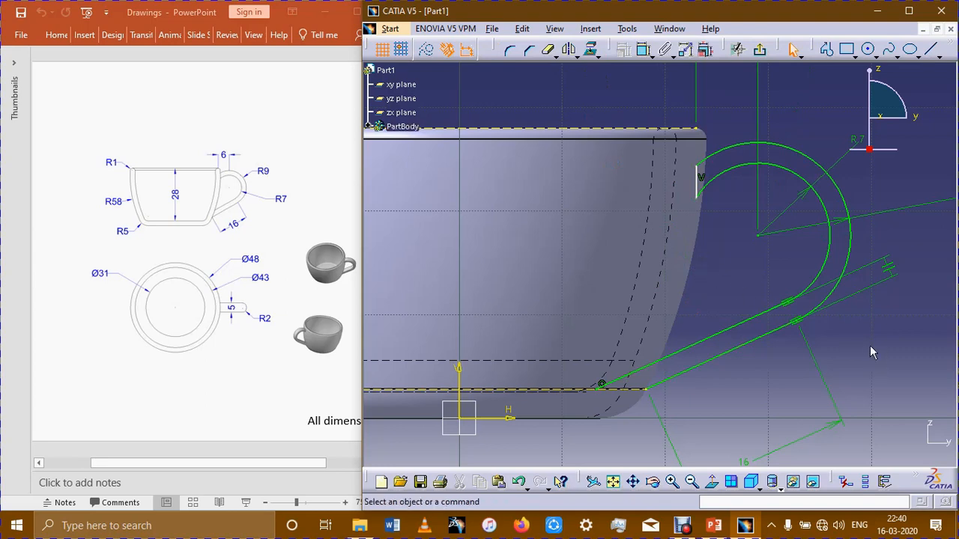
{"action": "middle_click_drag", "start_coordinate": [859, 343], "coordinate": [861, 383], "text": "ctrl"}
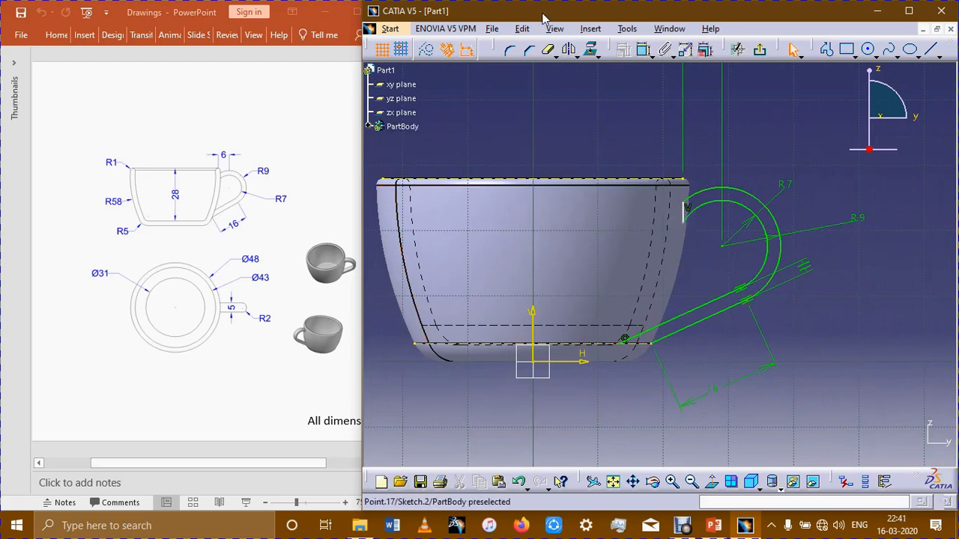
Make the short vertical line coincident with the handle-side end point of the projected rim edge, and exit the sketch.
{"action": "left_click", "coordinate": [643, 49]}
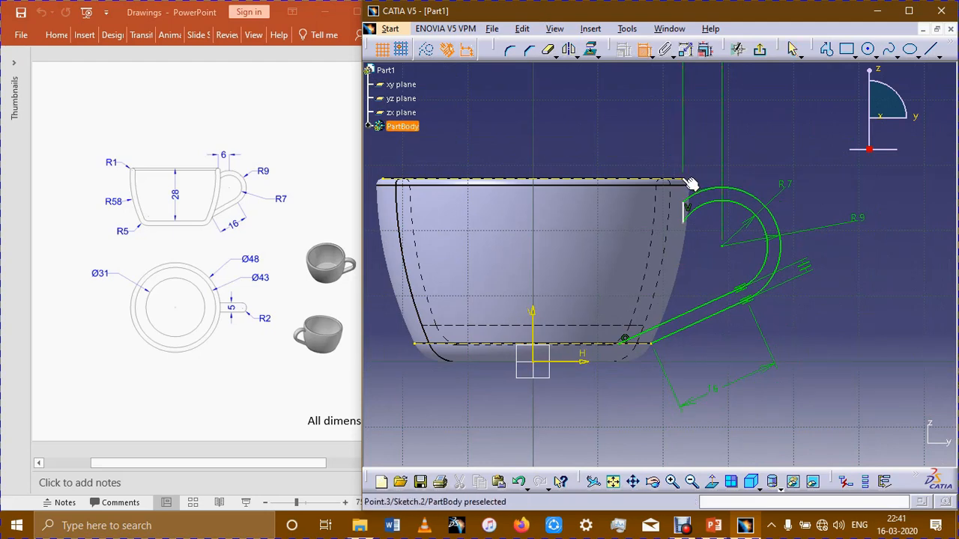
{"action": "left_click", "coordinate": [687, 213]}
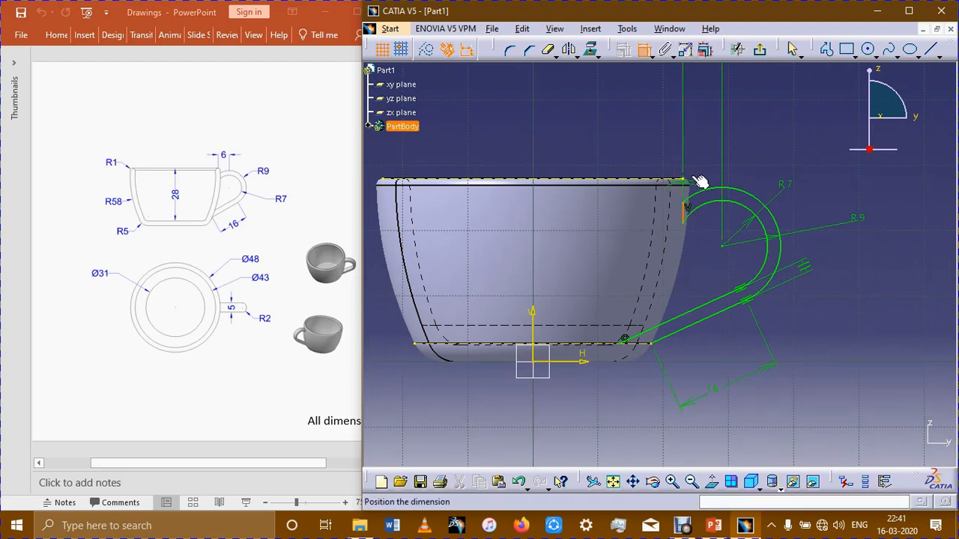
{"action": "right_click", "coordinate": [709, 122]}
{"action": "left_click", "coordinate": [757, 193]}
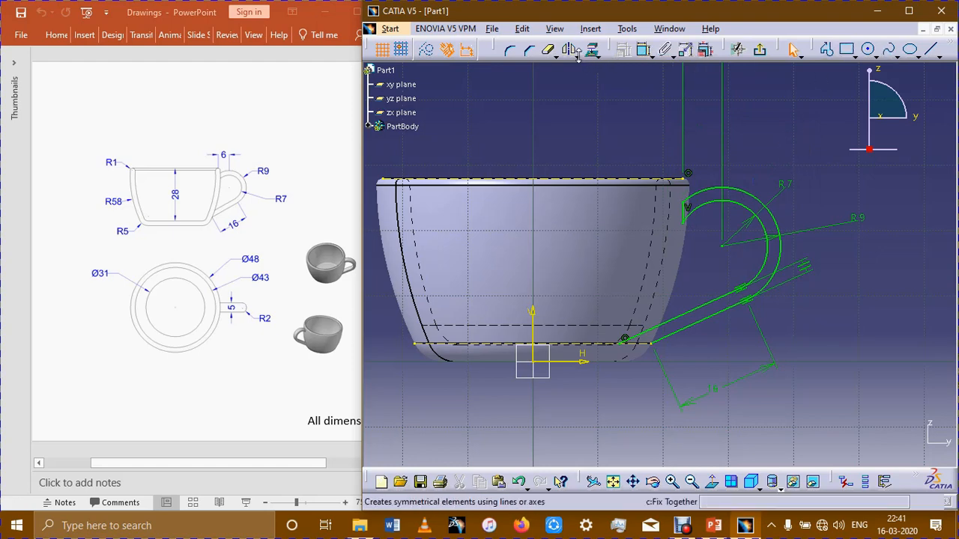
{"action": "left_click", "coordinate": [759, 50]}
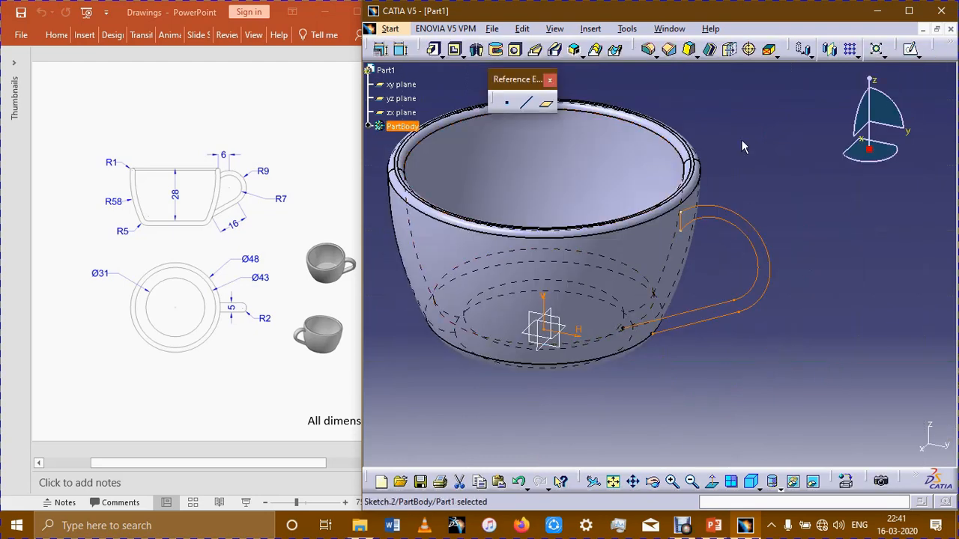
Reopen the handle sketch, join the lower ends of the two parallel lines with a horizontal line about 4.8 mm long, and exit.
{"action": "double_click", "coordinate": [749, 241]}
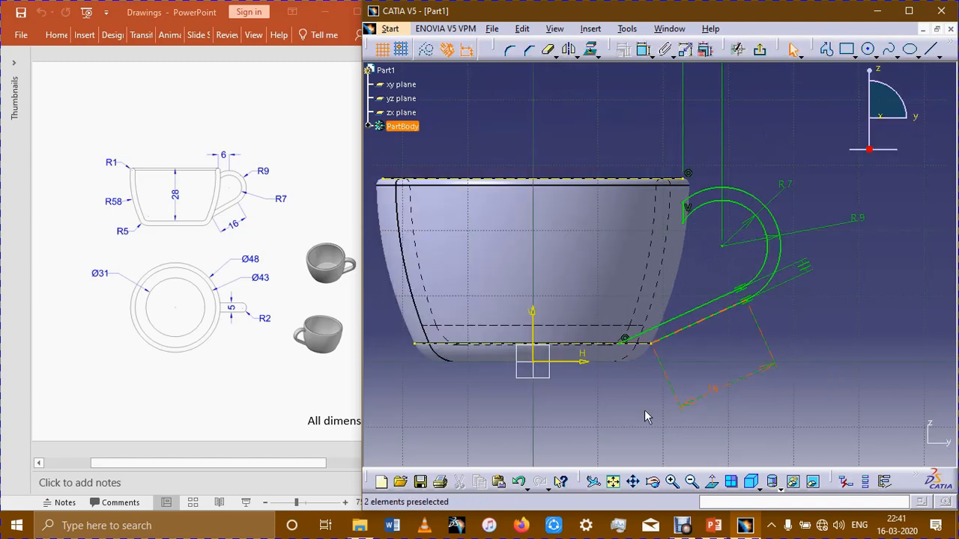
{"action": "middle_click_drag", "start_coordinate": [631, 402], "coordinate": [659, 112]}
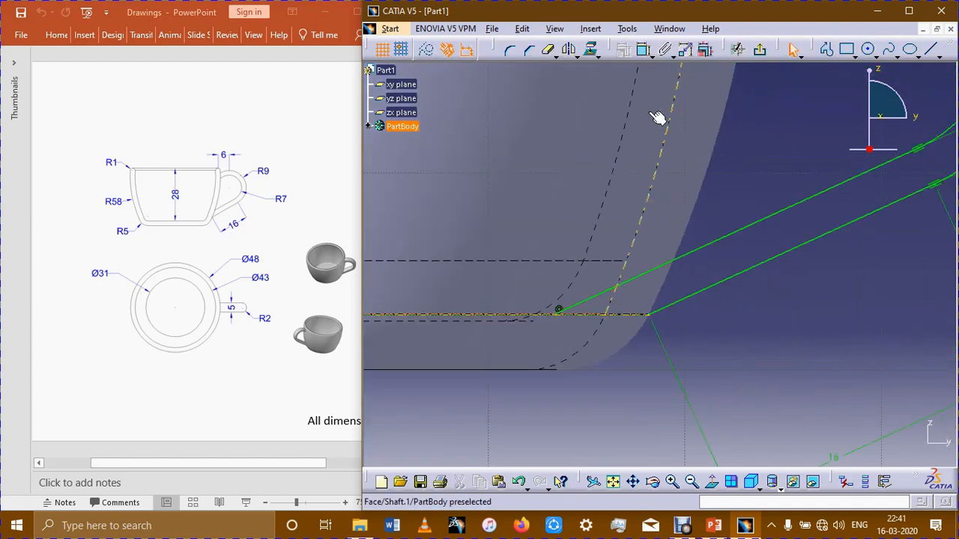
{"action": "left_click", "coordinate": [529, 48]}
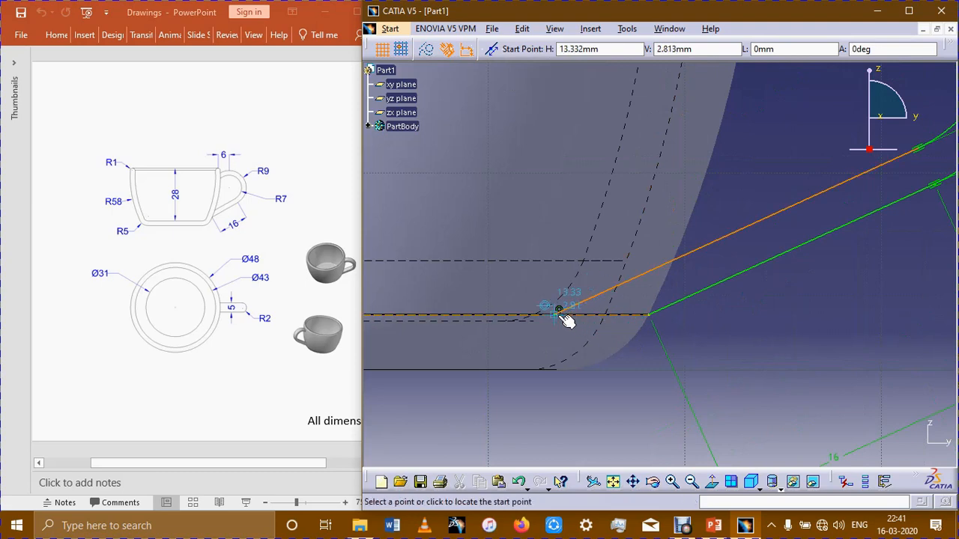
{"action": "left_click", "coordinate": [565, 321]}
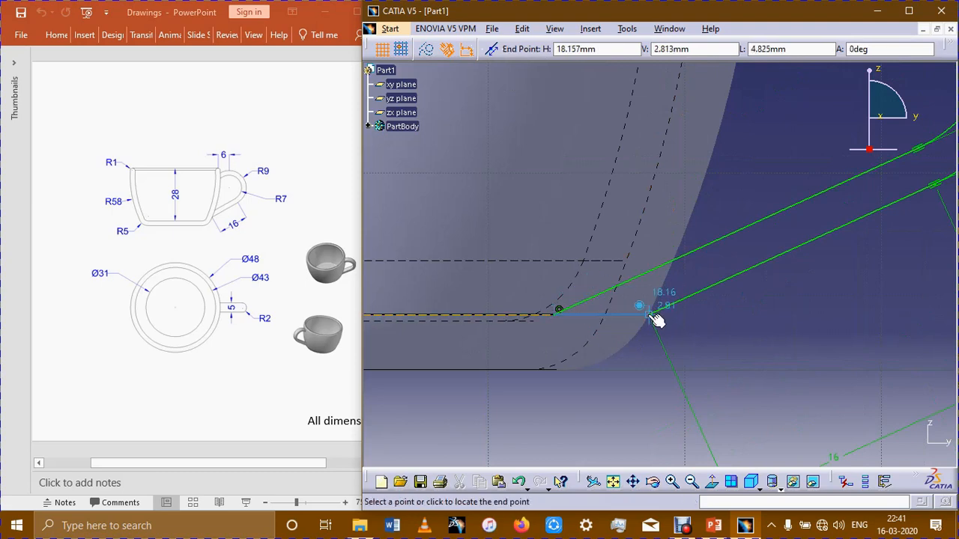
{"action": "left_click", "coordinate": [650, 315]}
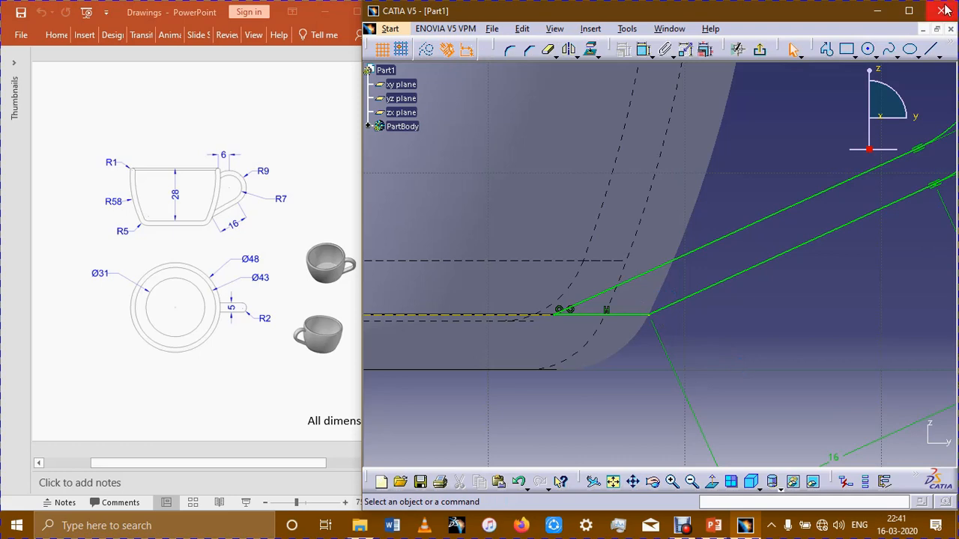
{"action": "left_click", "coordinate": [759, 50]}
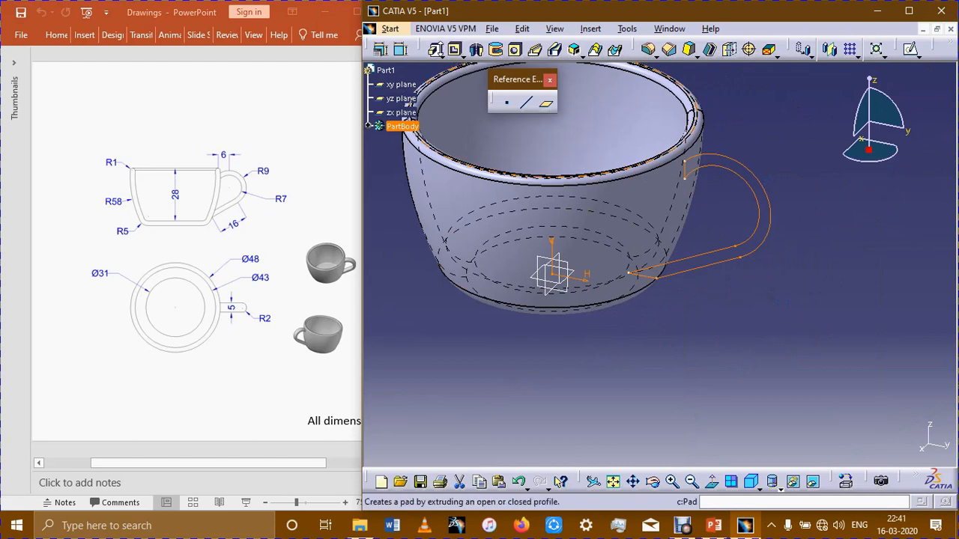
Pad the closed handle profile with a length of 2.5 mm and mirrored extent.
{"action": "left_click", "coordinate": [435, 50]}
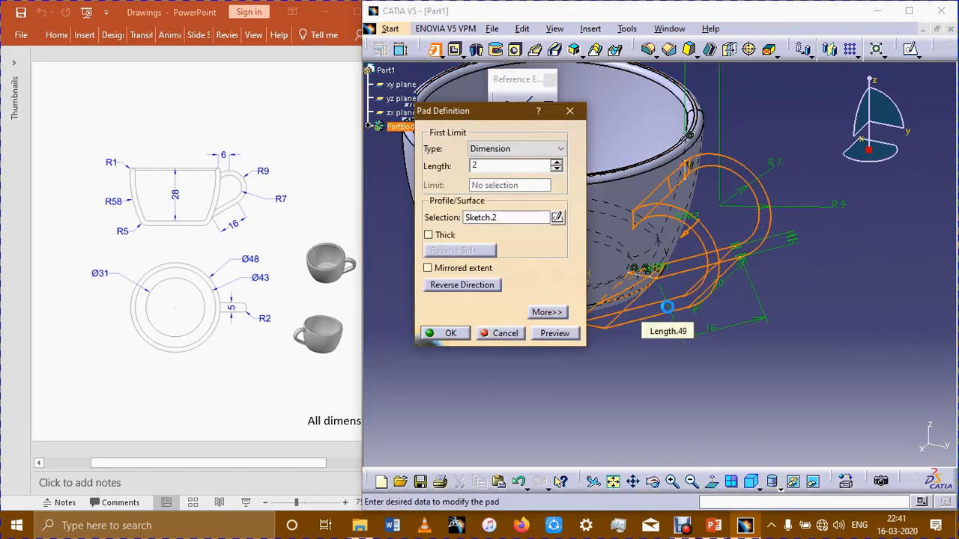
{"action": "left_click", "coordinate": [463, 272]}
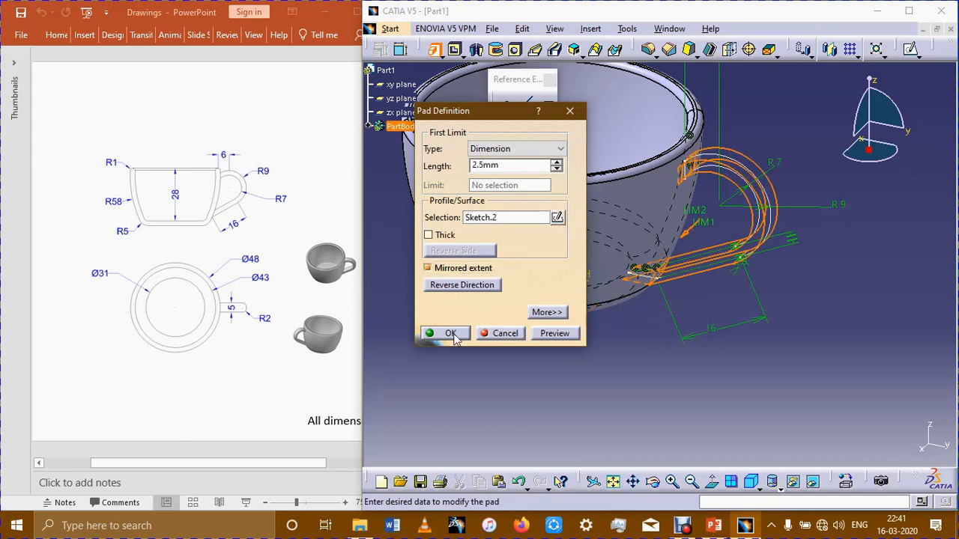
{"action": "key", "text": "Return"}
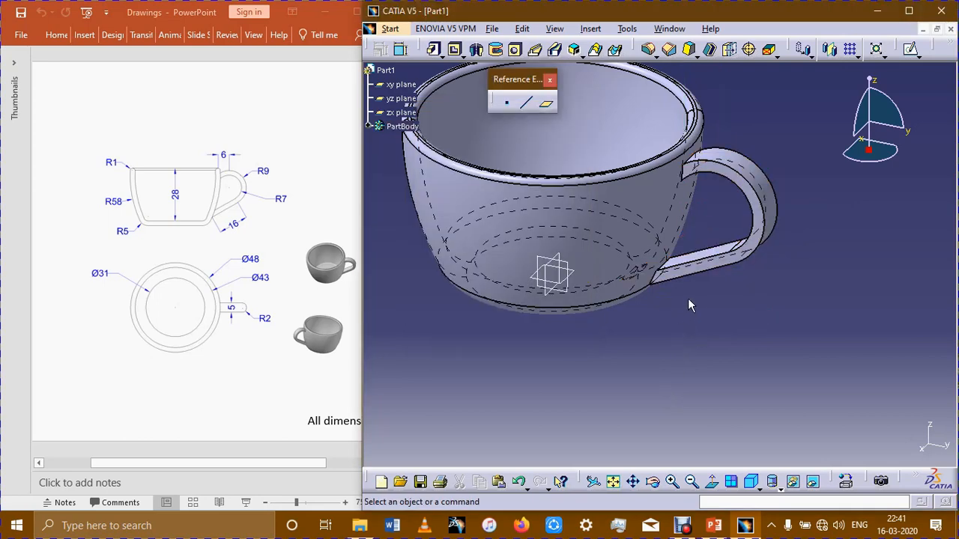
Reopen the handle pad's sketch and draw a vertical line about 1.7 mm long inside the cup wall, from the upper parallel line to the horizontal line.
{"action": "middle_click_drag", "start_coordinate": [687, 305], "coordinate": [702, 268]}
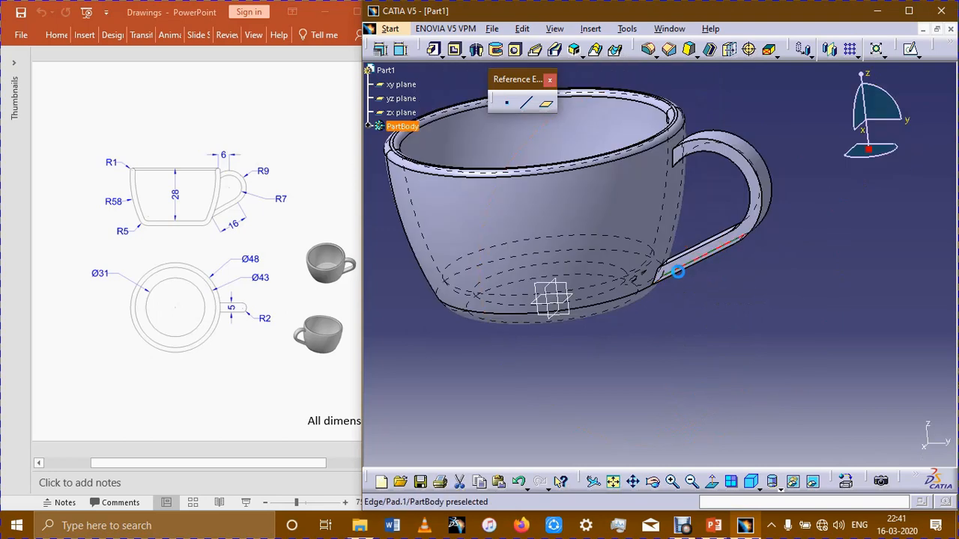
{"action": "double_click", "coordinate": [695, 275]}
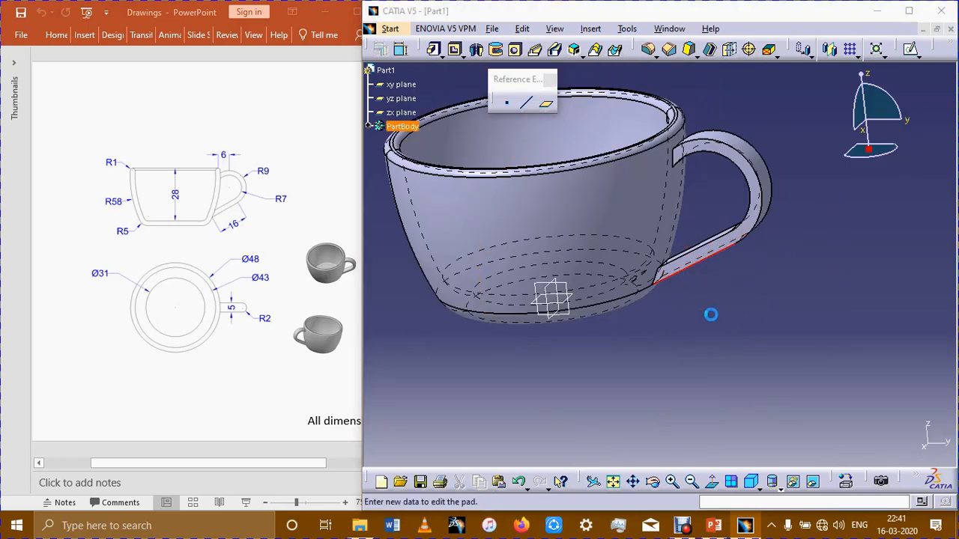
{"action": "left_click", "coordinate": [556, 217]}
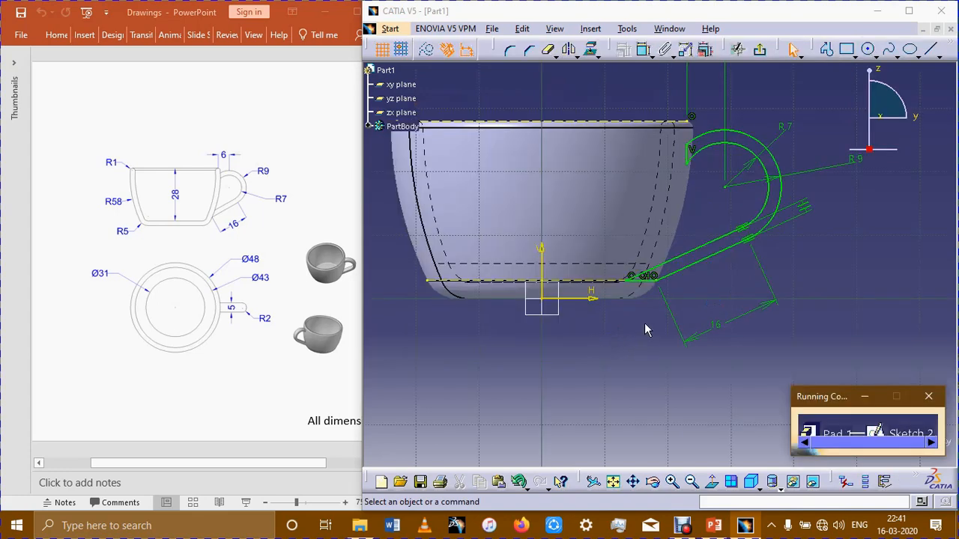
{"action": "left_click", "coordinate": [661, 324]}
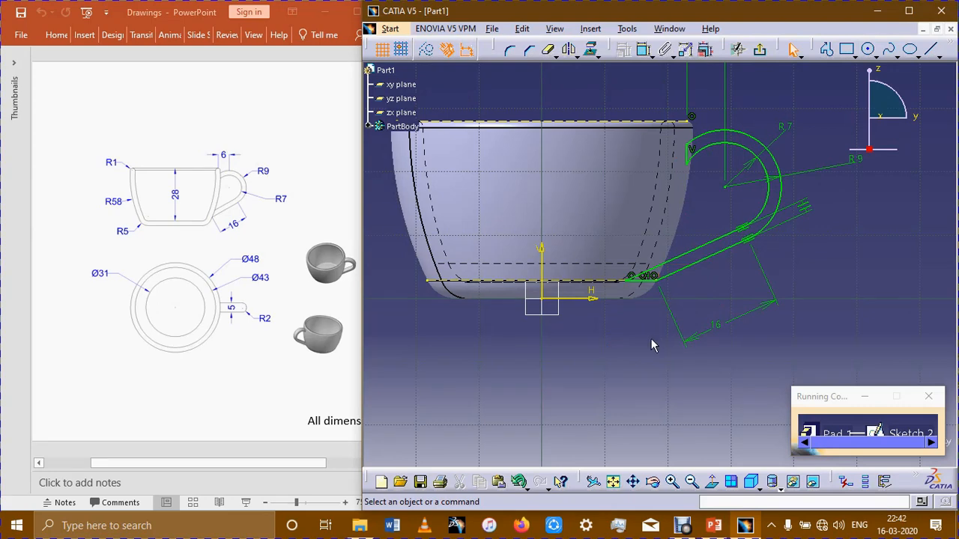
{"action": "scroll", "coordinate": [718, 191], "scroll_direction": "up", "scroll_amount": 5}
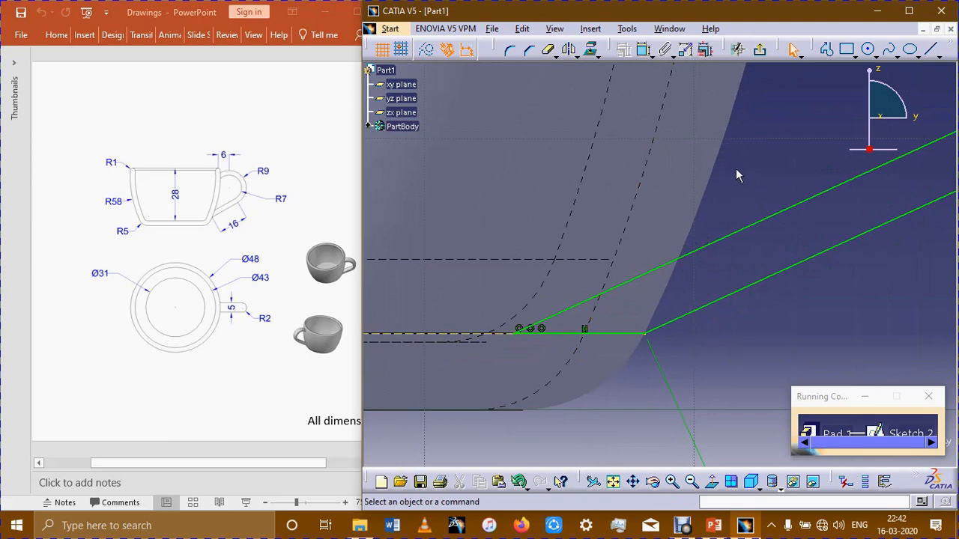
{"action": "left_click", "coordinate": [934, 49]}
{"action": "left_click", "coordinate": [615, 301]}
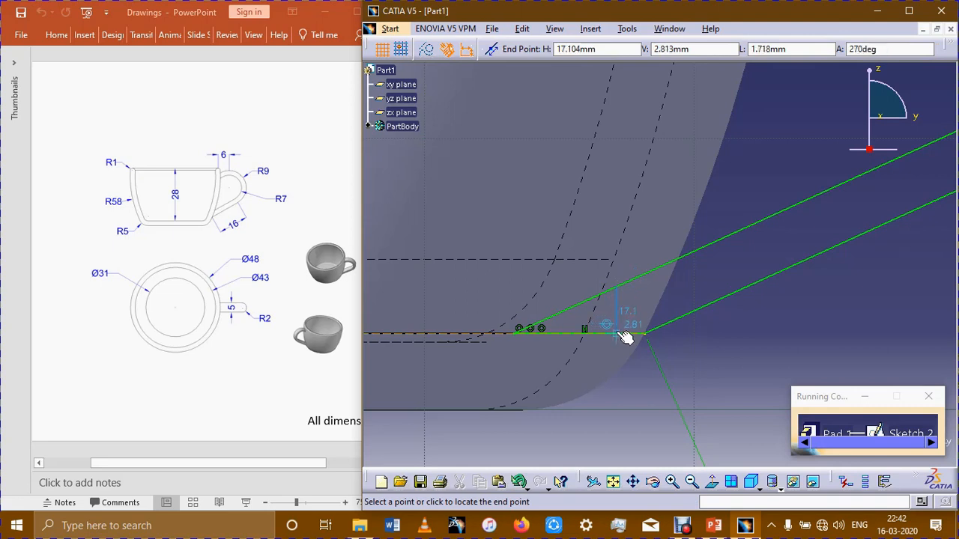
{"action": "left_click", "coordinate": [621, 330]}
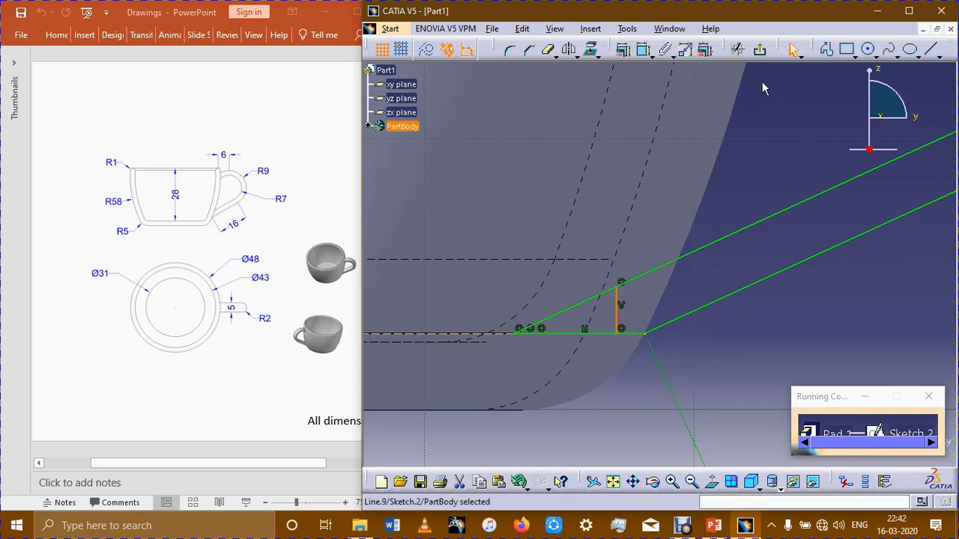
Quick Trim the upper parallel line and the horizontal line on the cup-interior side of the short vertical line.
{"action": "left_click", "coordinate": [555, 55]}
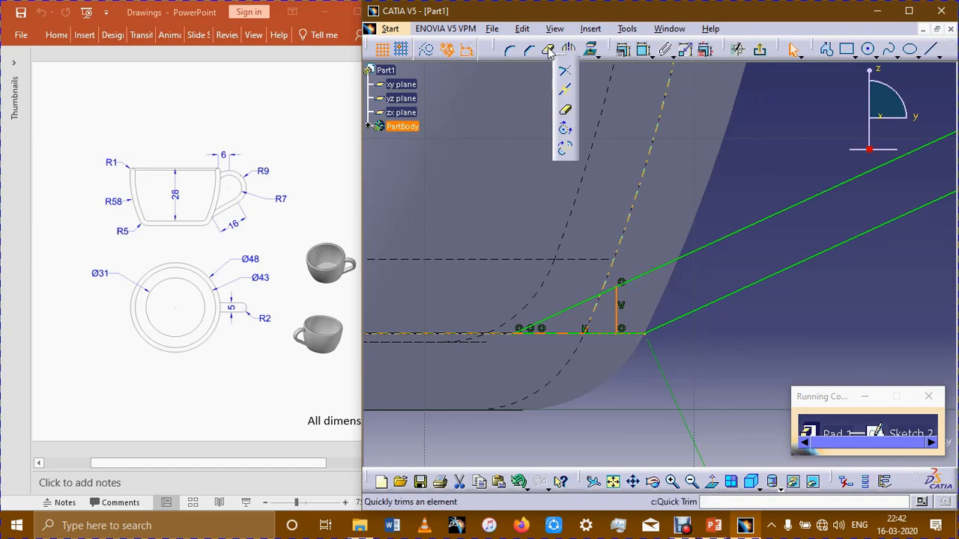
{"action": "left_click", "coordinate": [549, 50]}
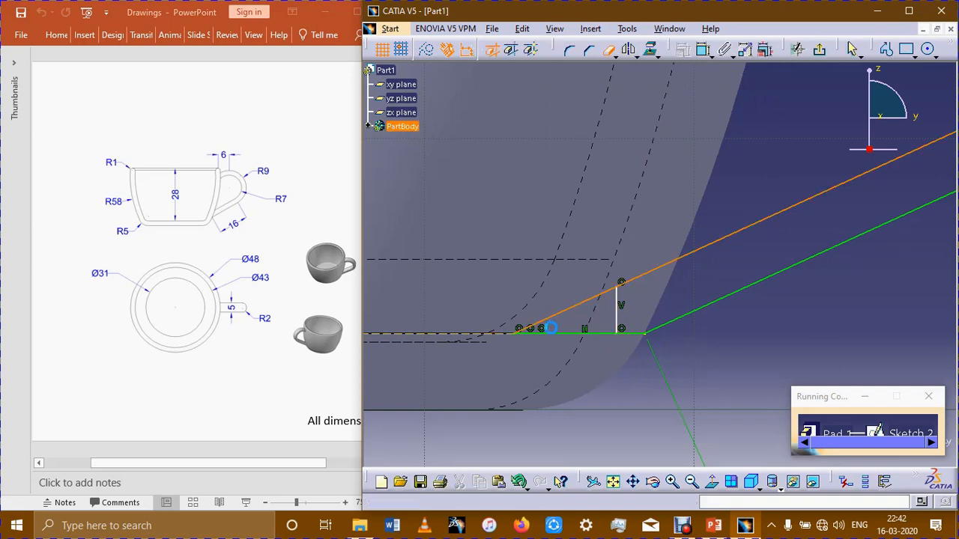
{"action": "left_click", "coordinate": [551, 314]}
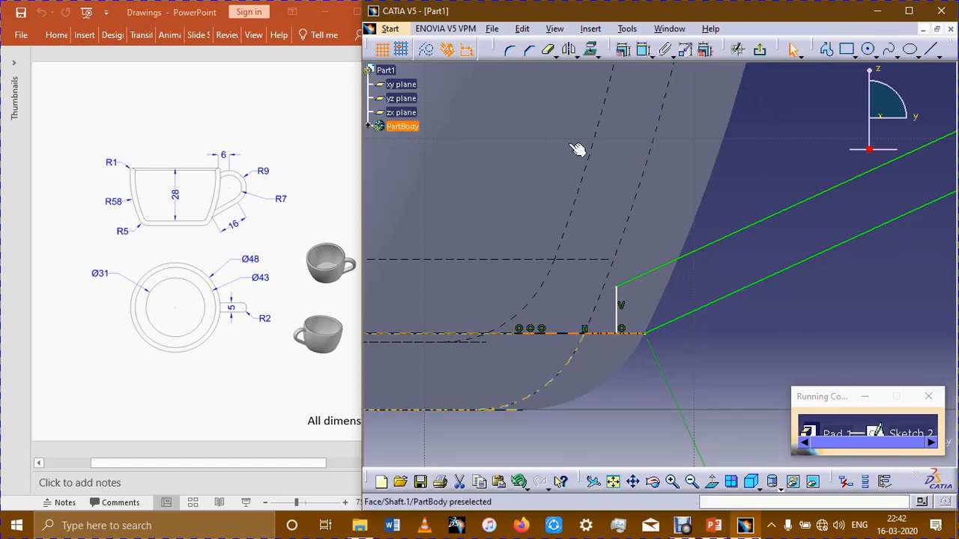
{"action": "left_click", "coordinate": [549, 51]}
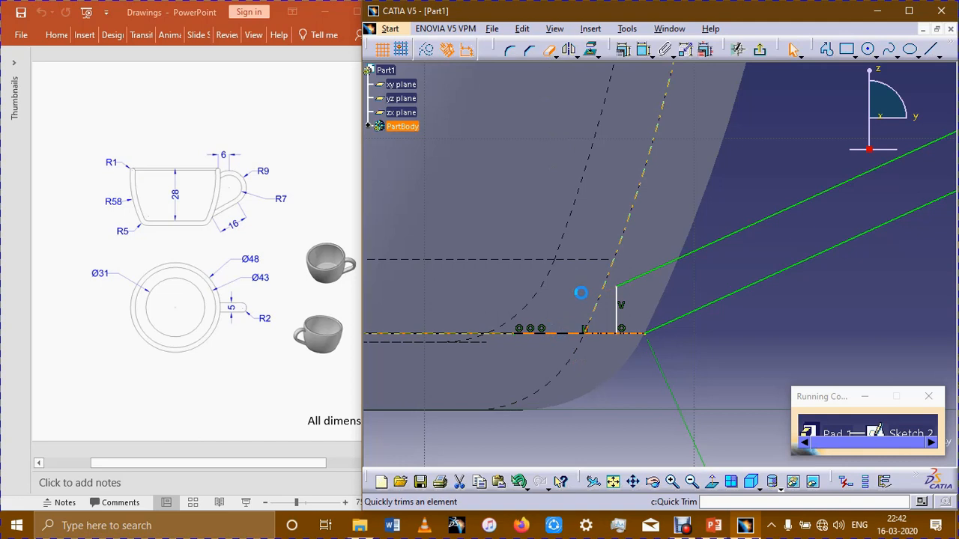
{"action": "left_click", "coordinate": [571, 343]}
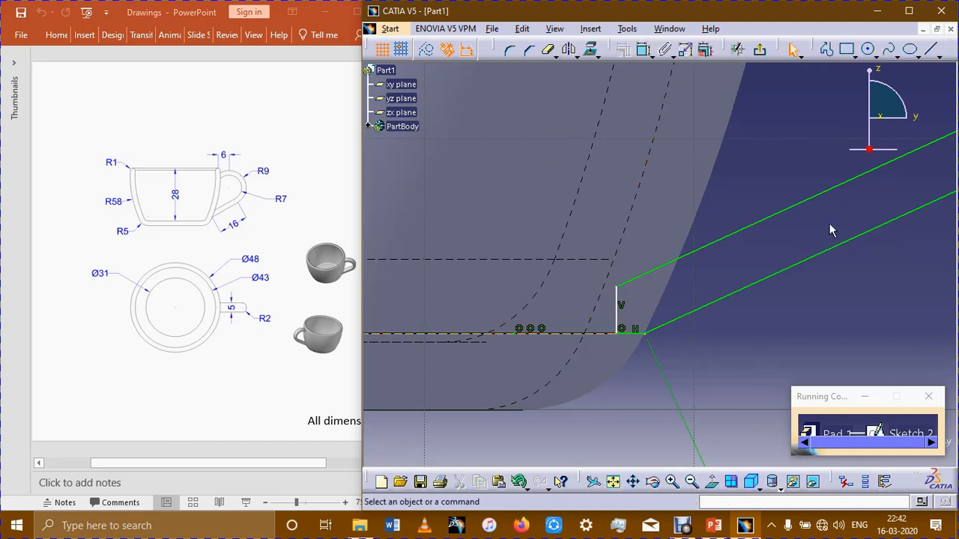
Exit the sketch, then preview and accept the handle pad with the trimmed profile.
{"action": "left_click", "coordinate": [760, 50]}
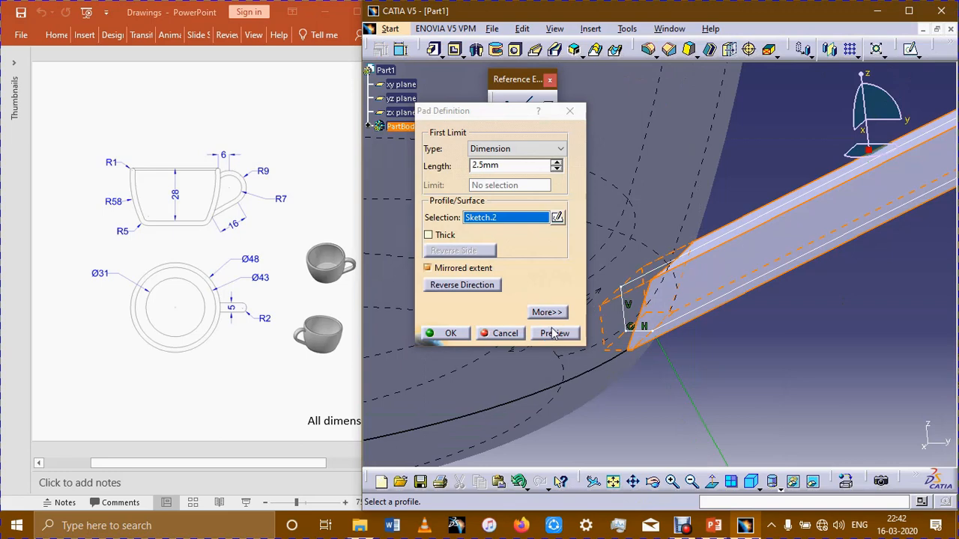
{"action": "left_click", "coordinate": [553, 332]}
{"action": "left_click", "coordinate": [451, 339]}
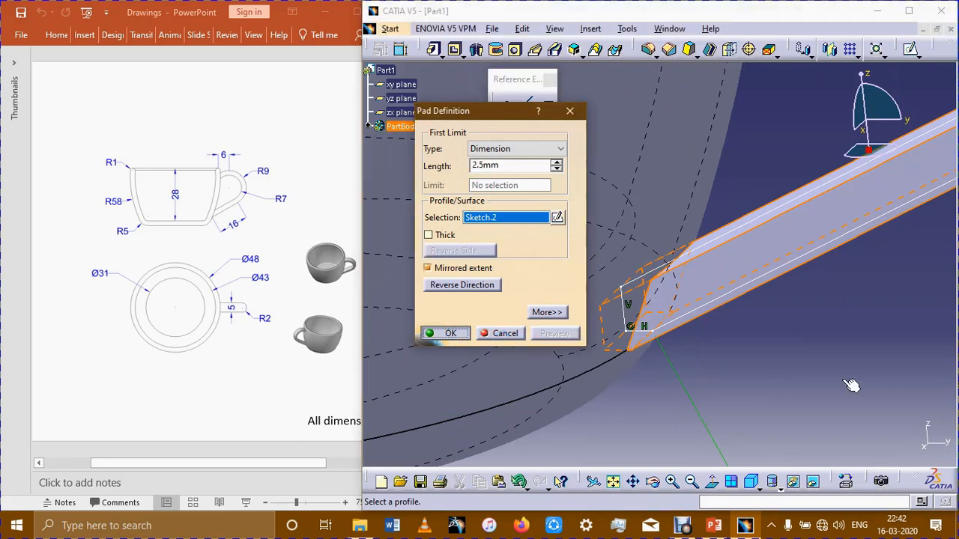
Apply an Edge Fillet to the four long edges of the handle, with tangency selection.
{"action": "middle_click_drag", "start_coordinate": [819, 349], "coordinate": [810, 479], "text": "ctrl"}
{"action": "middle_click", "coordinate": [715, 334]}
{"action": "left_click", "coordinate": [727, 304]}
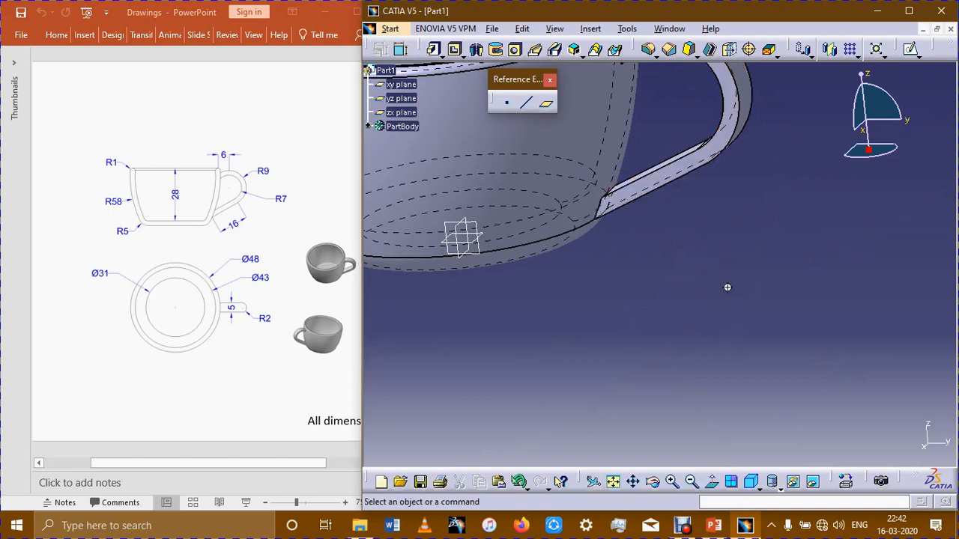
{"action": "middle_click_drag", "start_coordinate": [744, 187], "coordinate": [781, 333]}
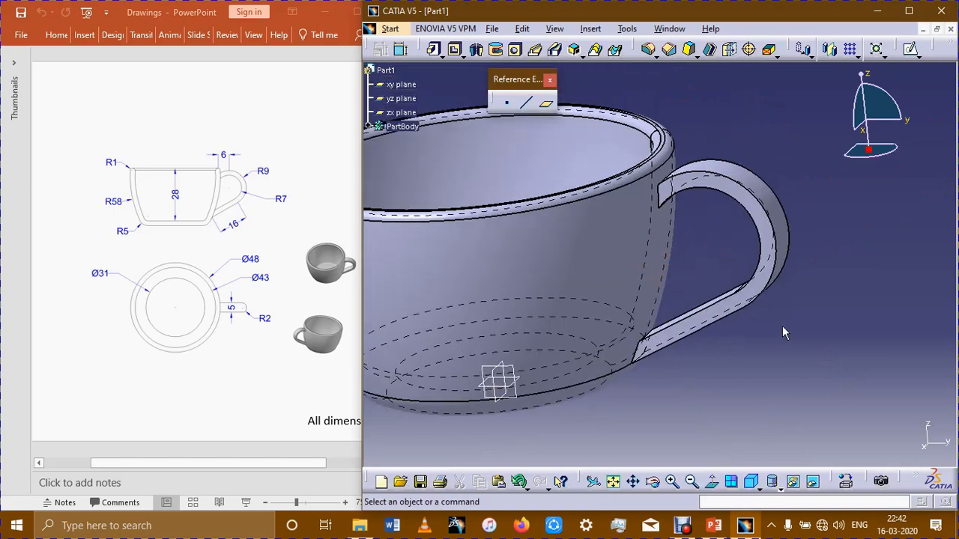
{"action": "left_click", "coordinate": [742, 202]}
{"action": "left_click", "coordinate": [760, 200]}
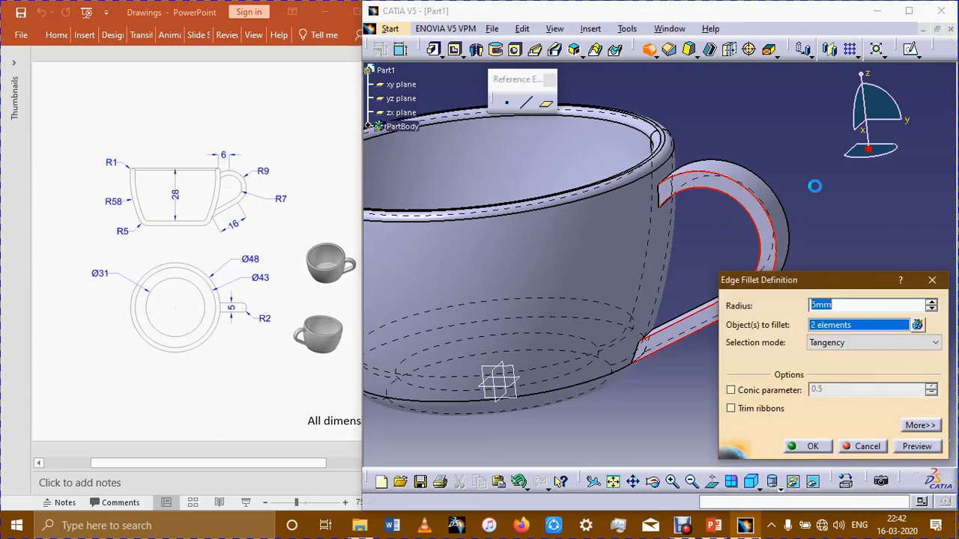
{"action": "middle_click_drag", "start_coordinate": [760, 201], "coordinate": [869, 141]}
{"action": "middle_click_drag", "start_coordinate": [848, 187], "coordinate": [899, 208]}
{"action": "left_click", "coordinate": [778, 199]}
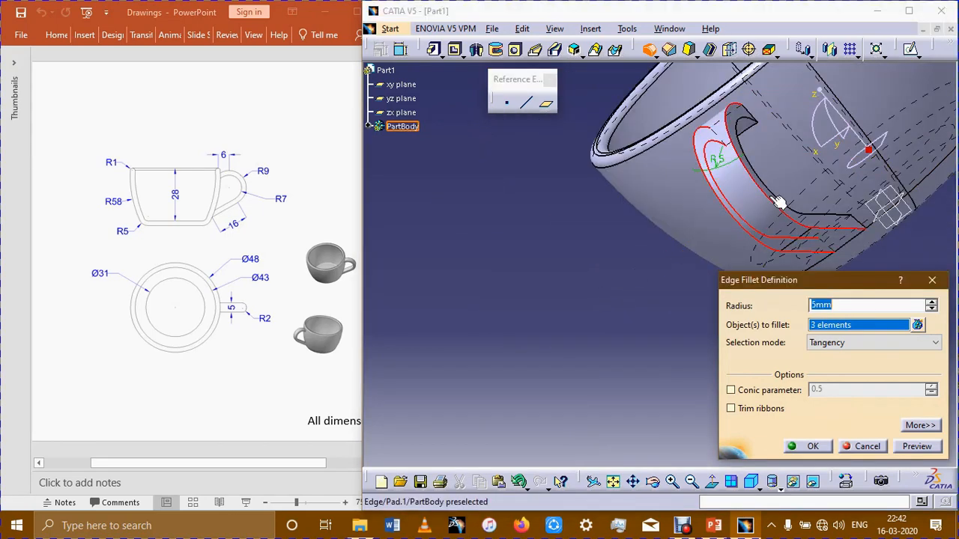
{"action": "left_click", "coordinate": [781, 196]}
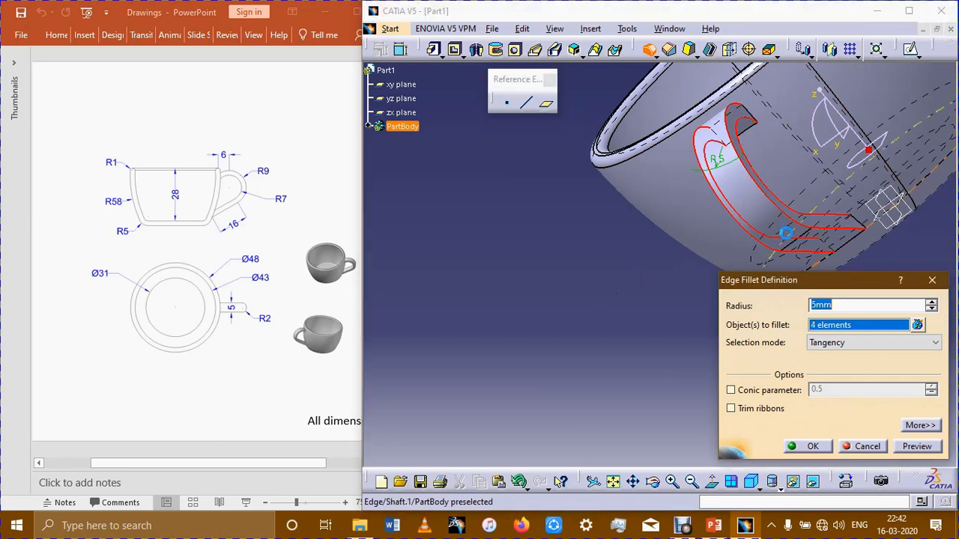
{"action": "key", "text": "Return"}
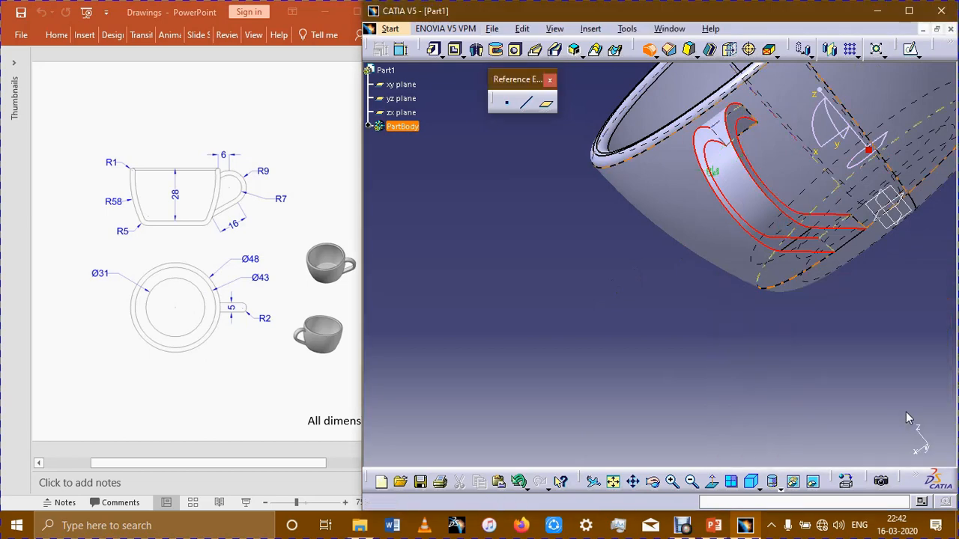
{"action": "left_click", "coordinate": [822, 354]}
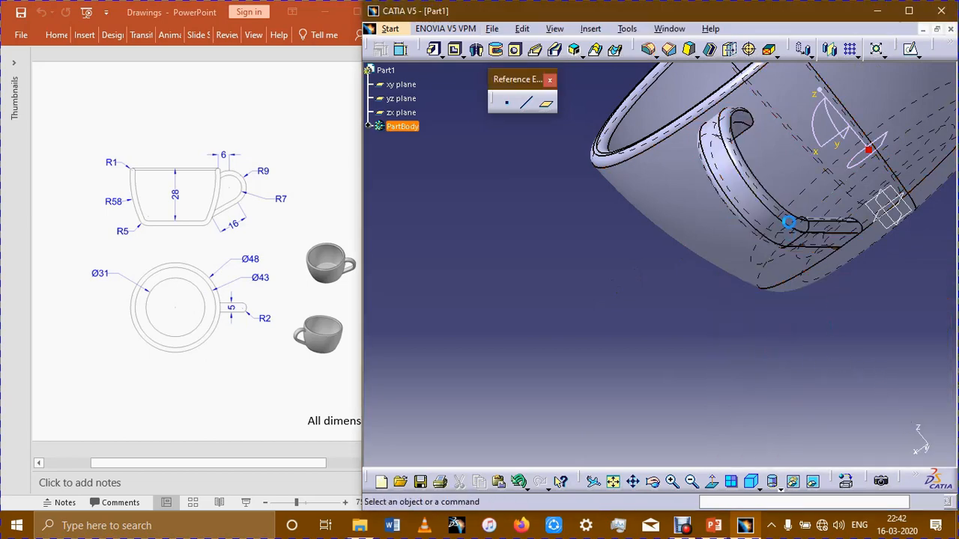
Try to set the handle's edge fillet radius to 2 mm.
{"action": "double_click", "coordinate": [788, 219]}
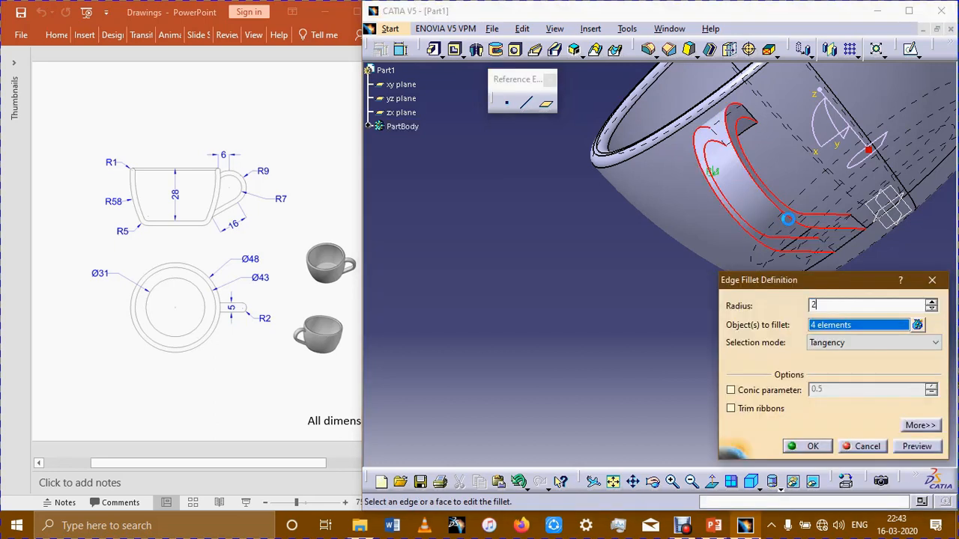
{"action": "type", "text": "2"}
{"action": "key", "text": "Return"}
{"action": "left_click", "coordinate": [759, 296]}
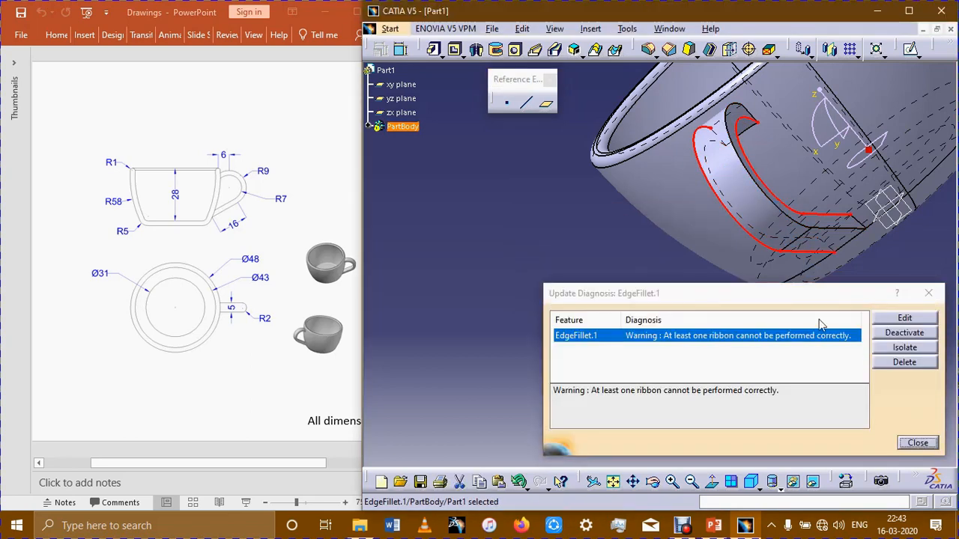
Edit the handle's edge fillet, decline automatic cliff edge mode, and set the radius to 1 mm.
{"action": "left_click", "coordinate": [906, 319]}
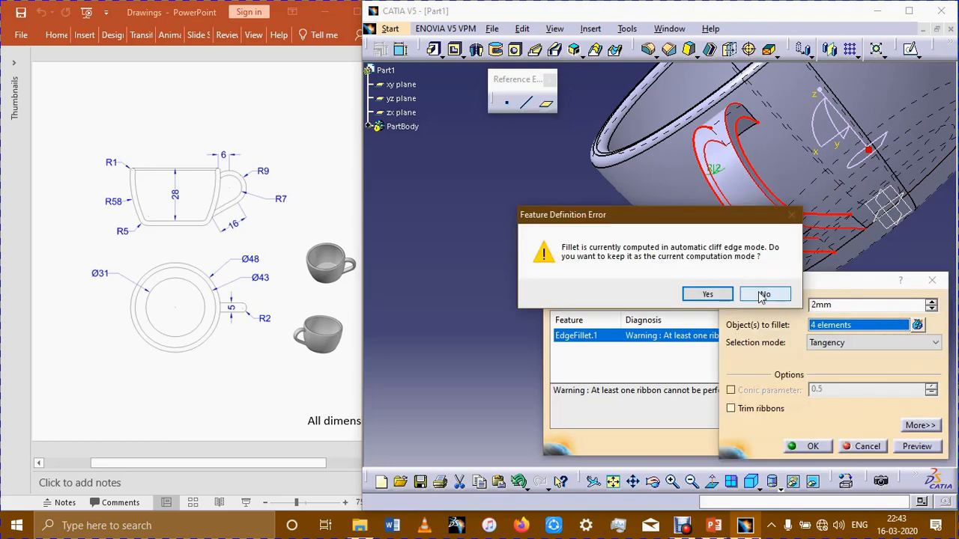
{"action": "left_click", "coordinate": [758, 296]}
{"action": "type", "text": "1"}
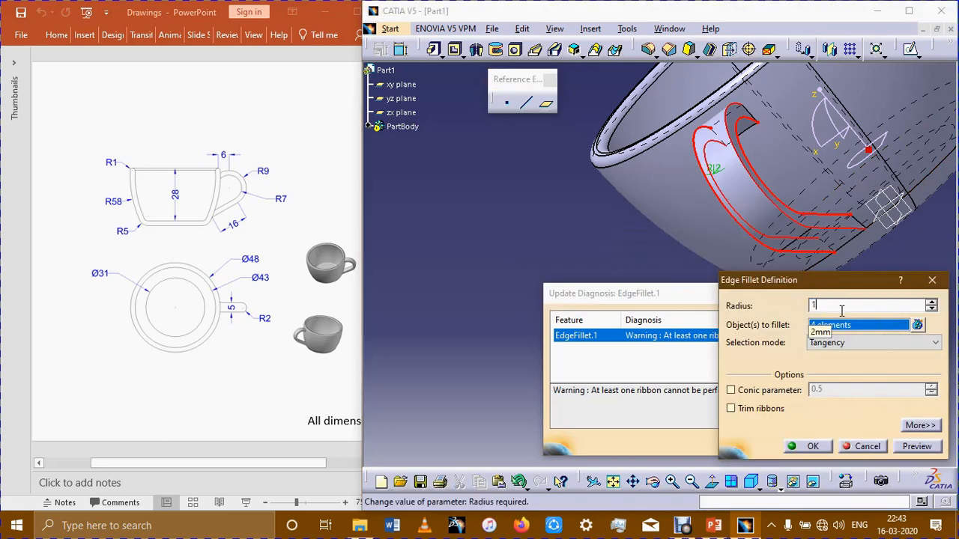
{"action": "key", "text": "Return"}
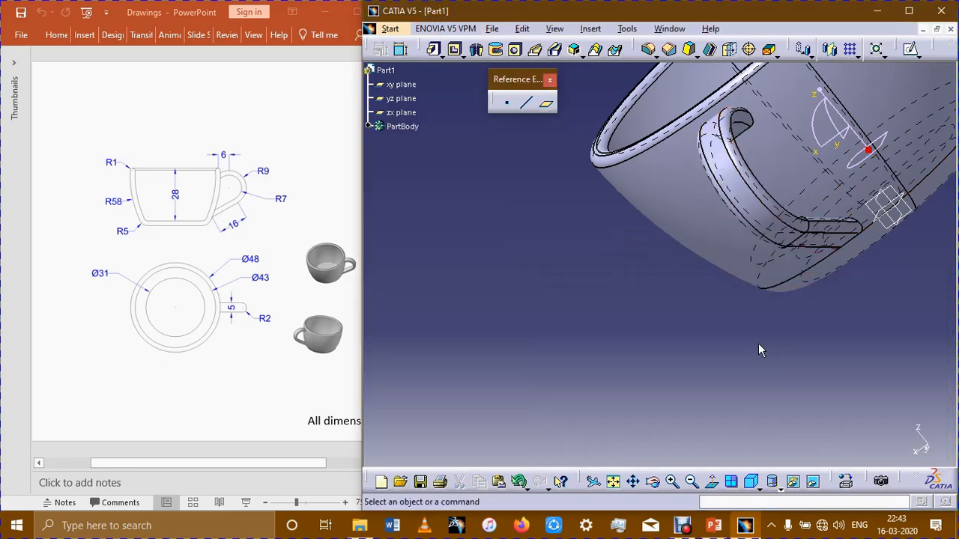
Show the finished cup in isometric view, fitted to the window, and examine its handle.
{"action": "middle_click_drag", "start_coordinate": [758, 346], "coordinate": [757, 472]}
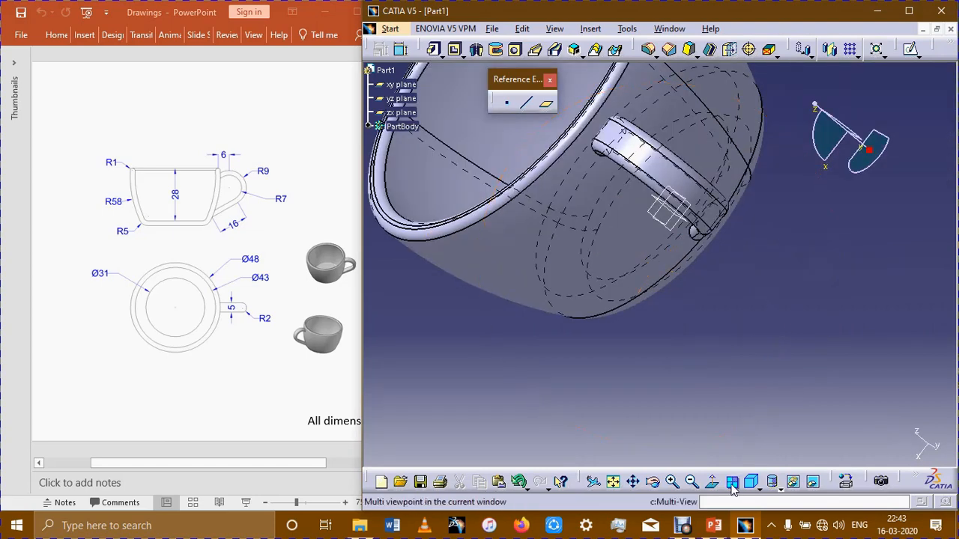
{"action": "left_click", "coordinate": [612, 483]}
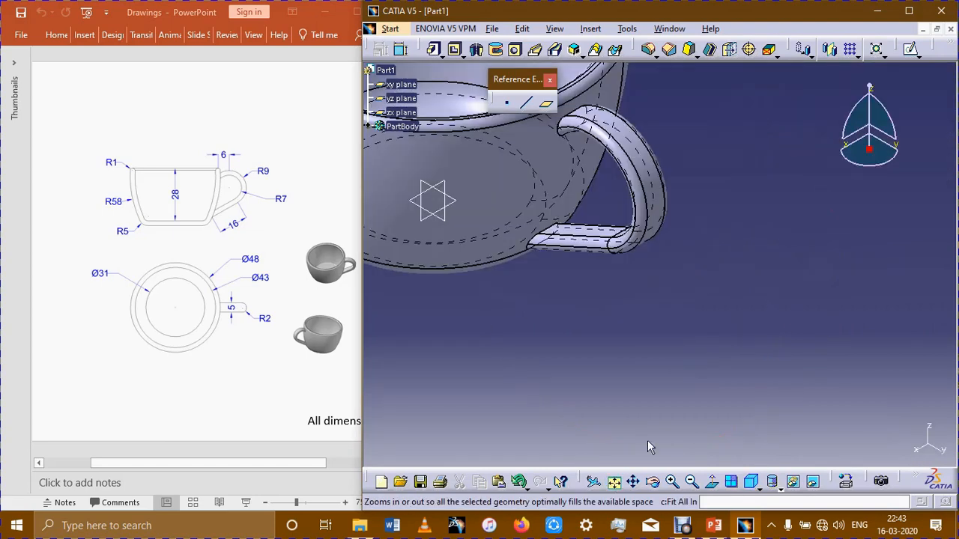
{"action": "middle_click_drag", "start_coordinate": [784, 346], "coordinate": [878, 269]}
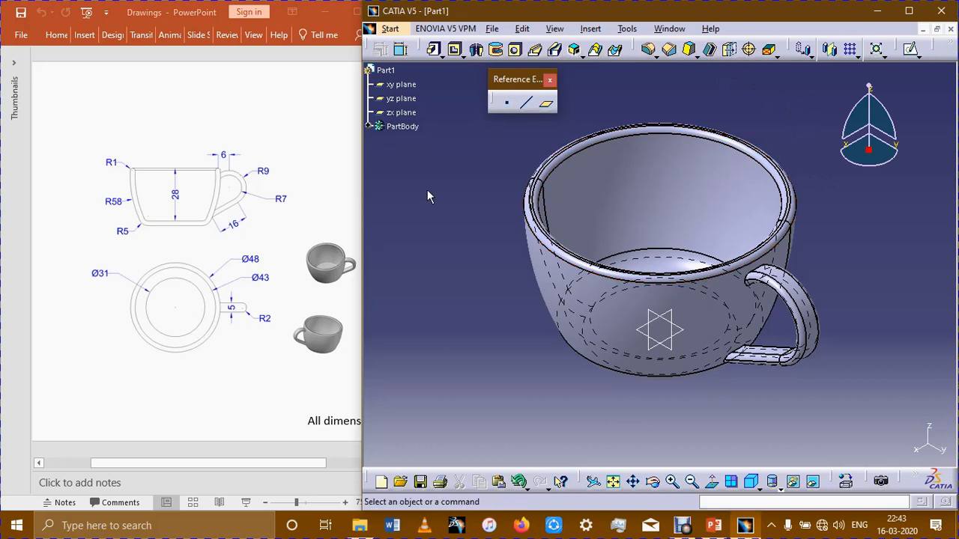
{"action": "left_click", "coordinate": [673, 526]}
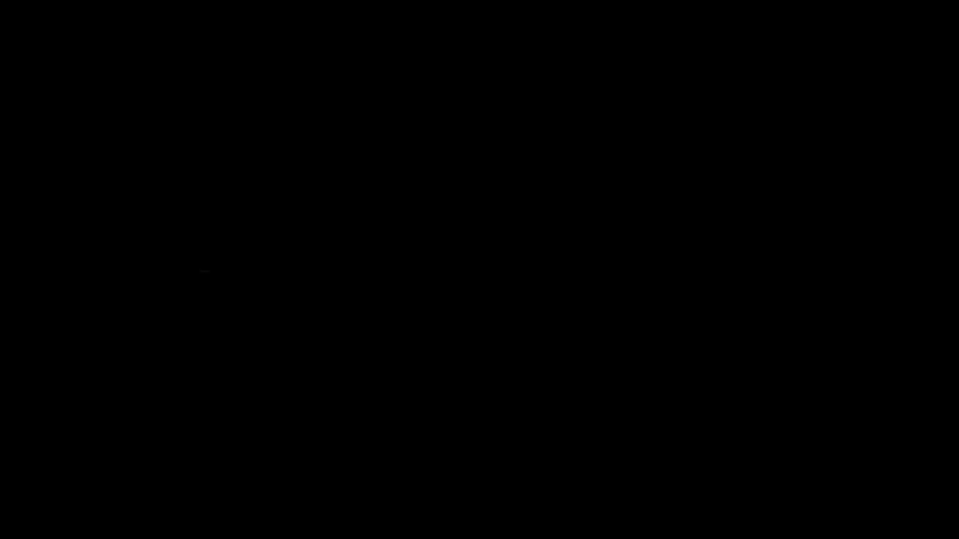